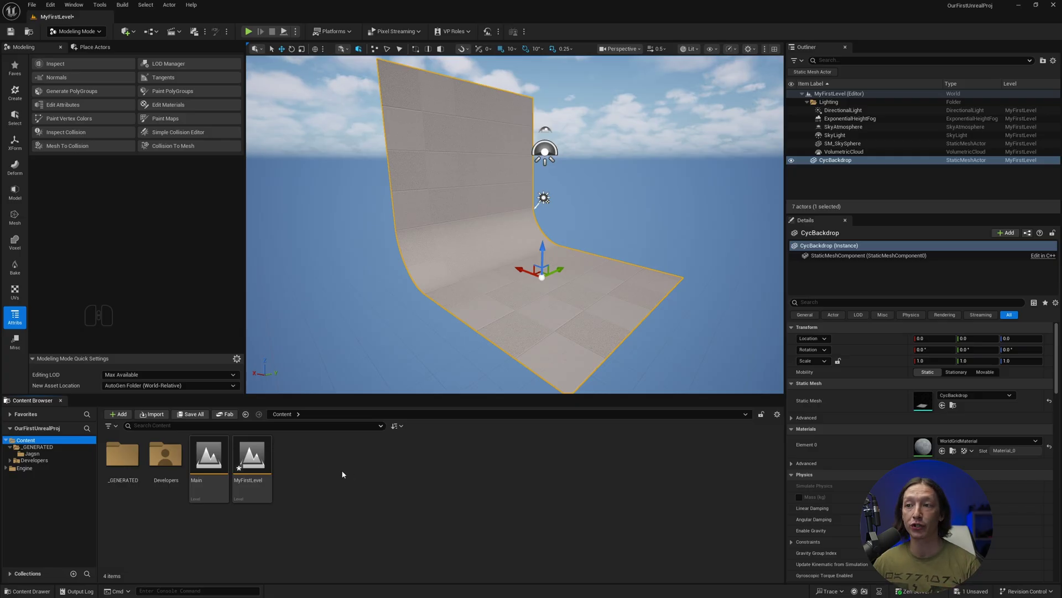
# - Add a new folder named 'Materials' under Content and open it
pyautogui.rightClick(358, 470)
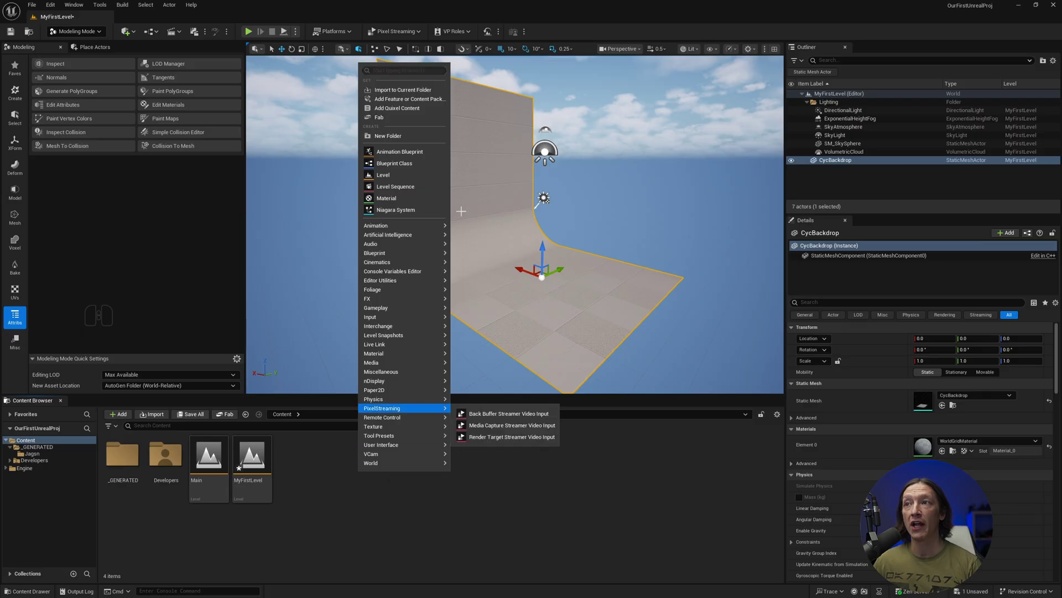
pyautogui.click(388, 137)
pyautogui.write('Mate')
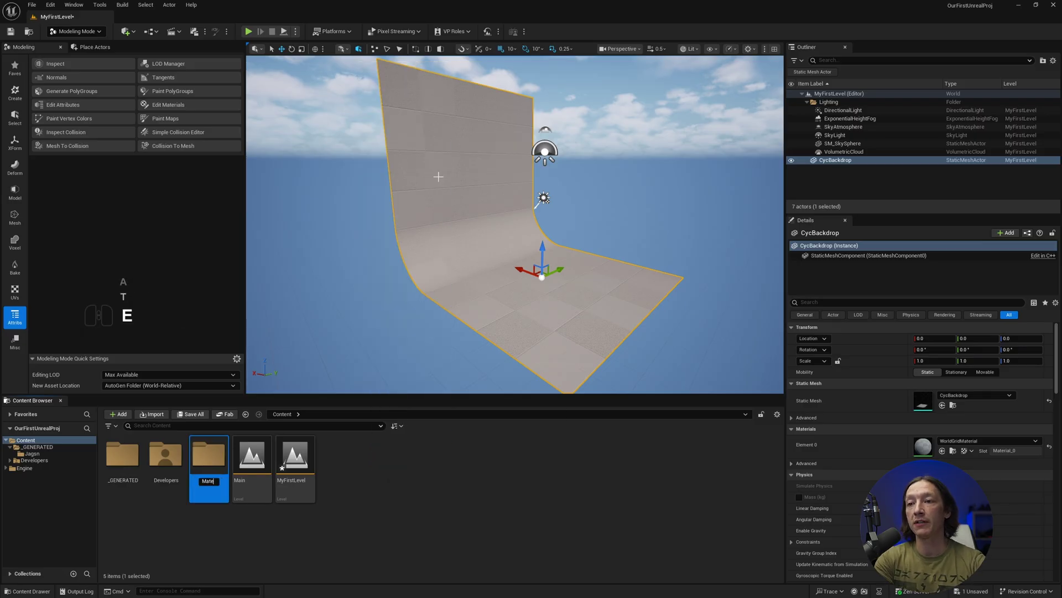
pyautogui.write('rials')
pyautogui.press('Return')
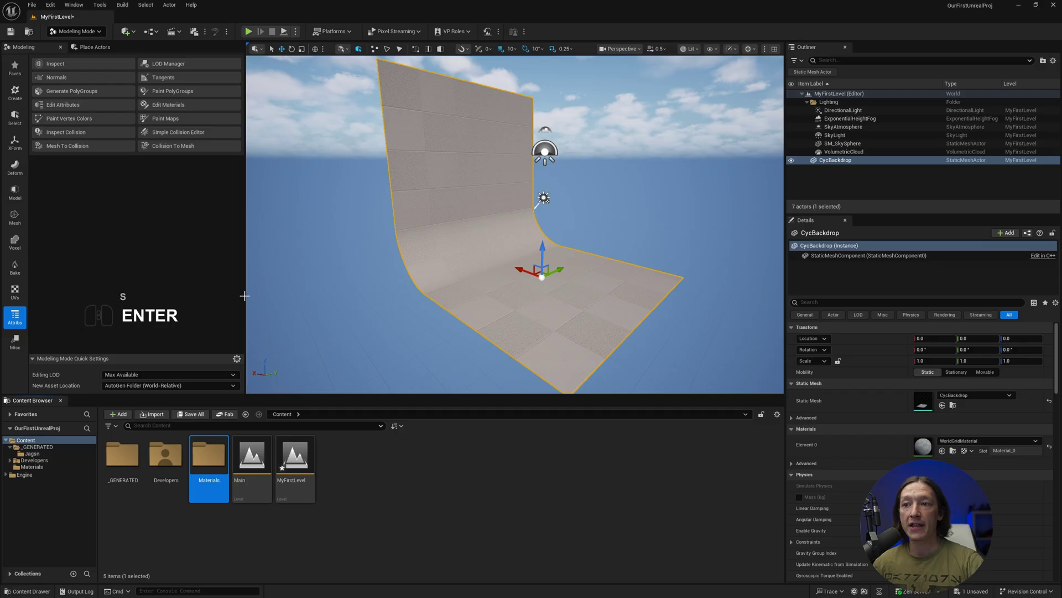
pyautogui.doubleClick(210, 466)
# - Create a Material asset named 'M_SimpleMaterial' in Materials, then save all with Ctrl+Shift+S
pyautogui.rightClick(192, 468)
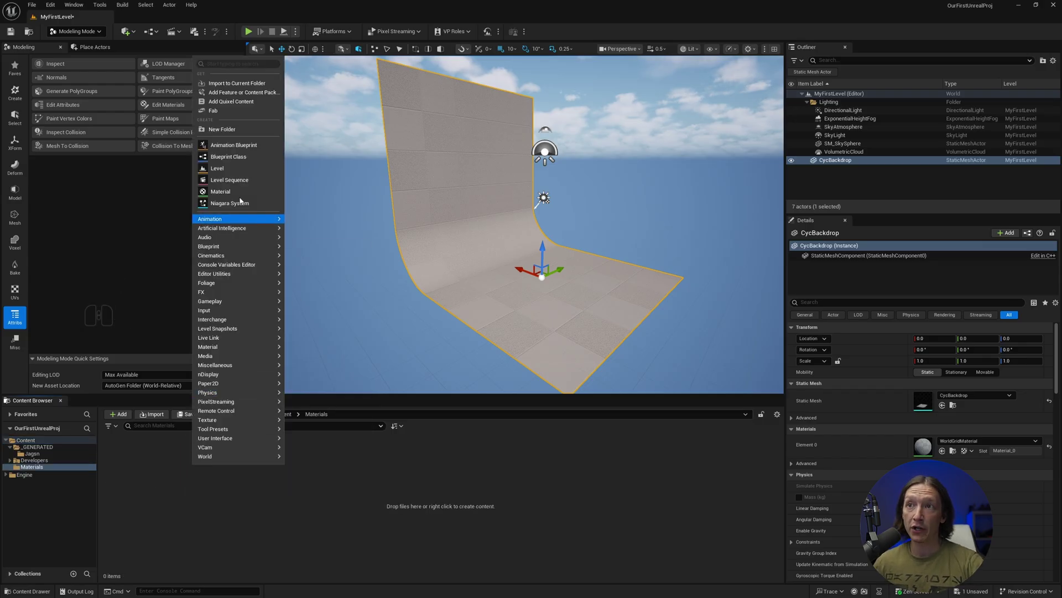
pyautogui.click(219, 194)
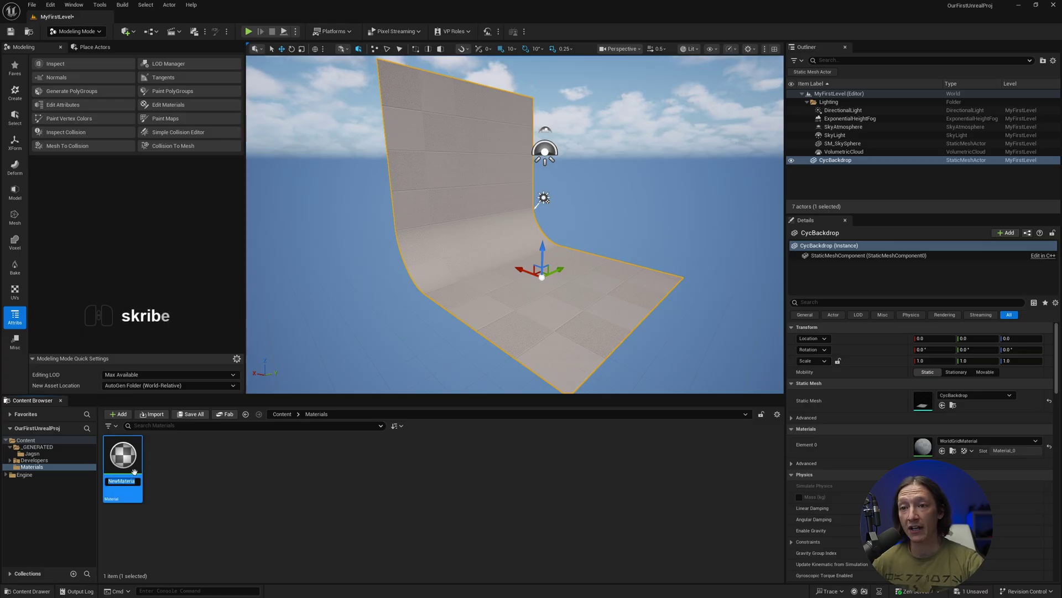
pyautogui.write('M')
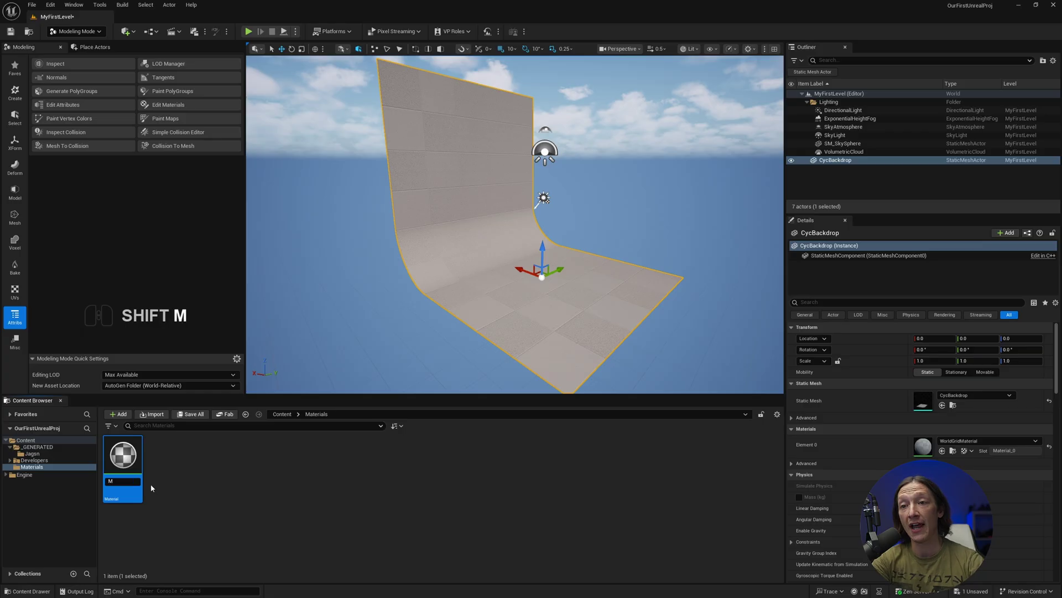
pyautogui.write('_Simple')
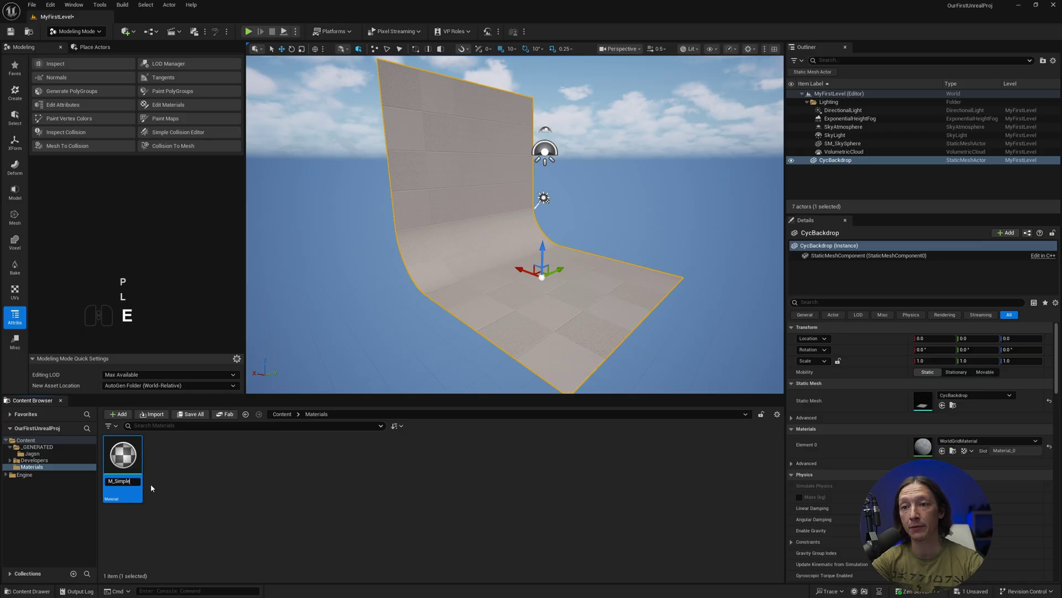
pyautogui.write('Material')
pyautogui.press('Return')
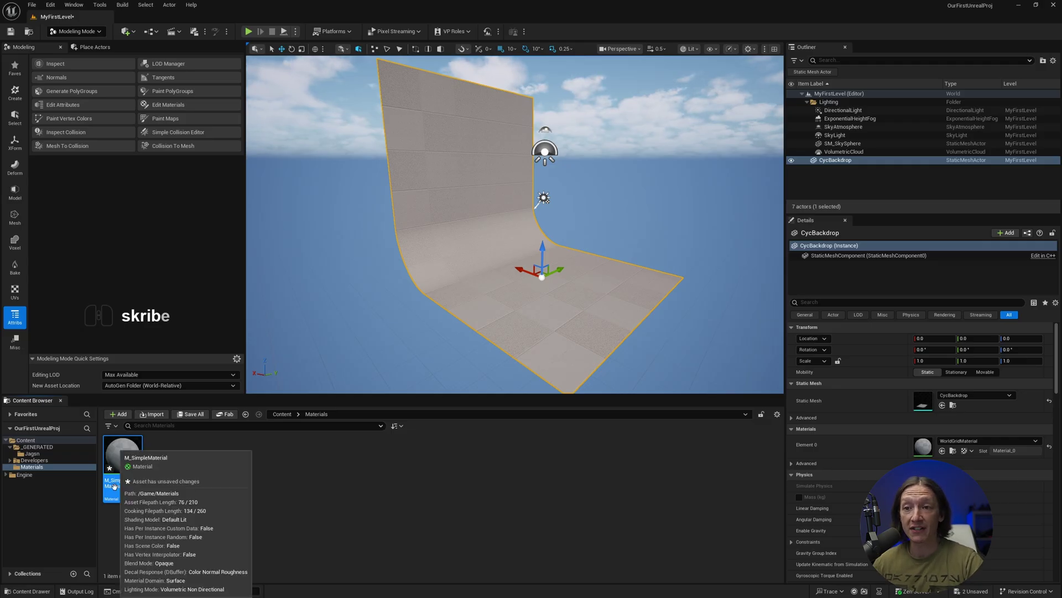
pyautogui.hotkey('ctrl', 'shift', 's')
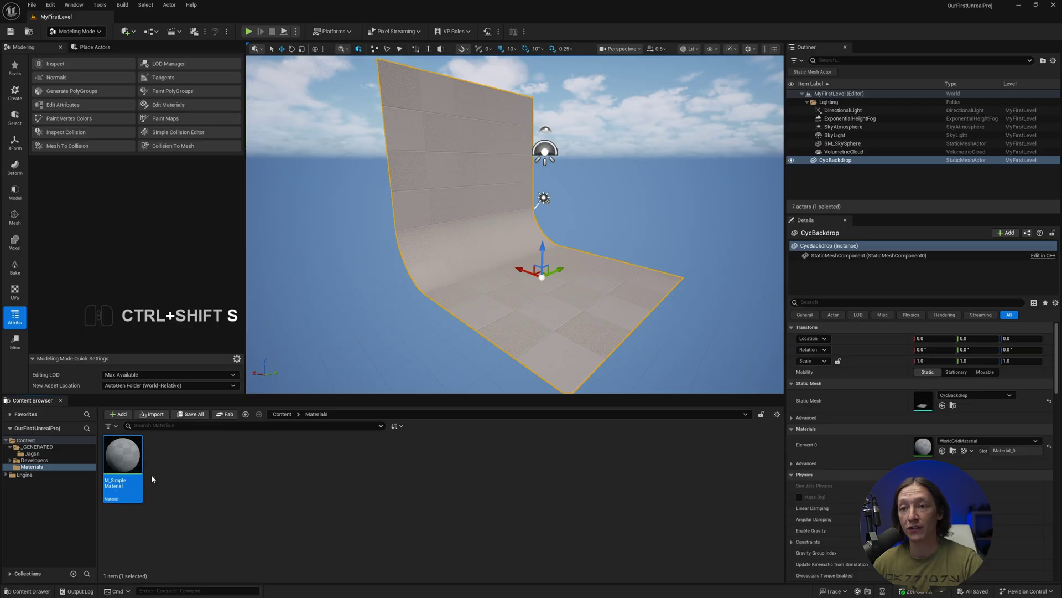
# - Open M_SimpleMaterial in the Material Editor, reposition its output node, and check Metallic 0.0 and Specular 0.5
pyautogui.doubleClick(129, 462)
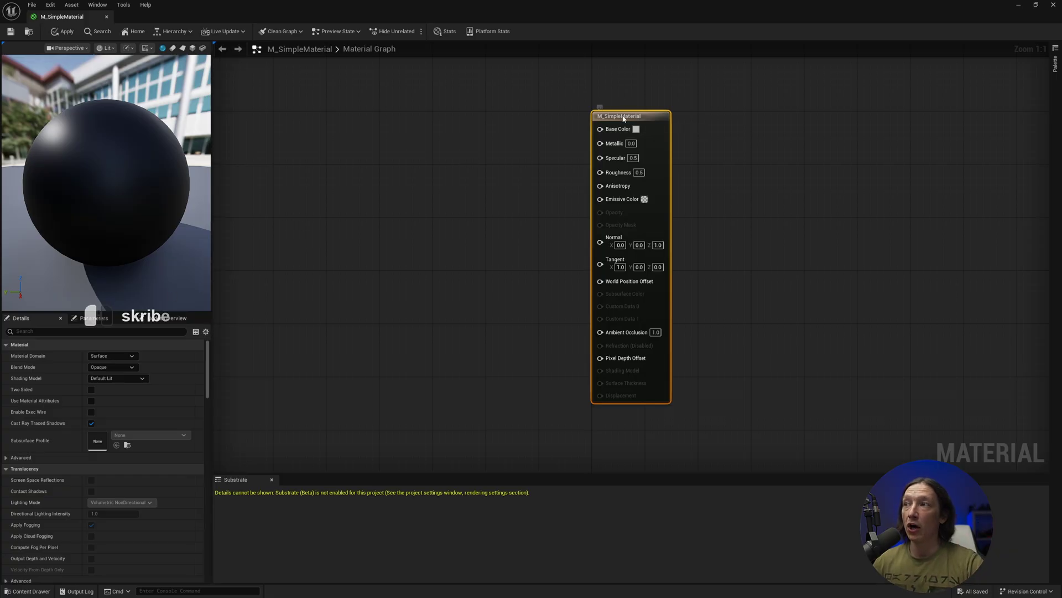
pyautogui.moveTo(630, 120); pyautogui.dragTo(666, 127)
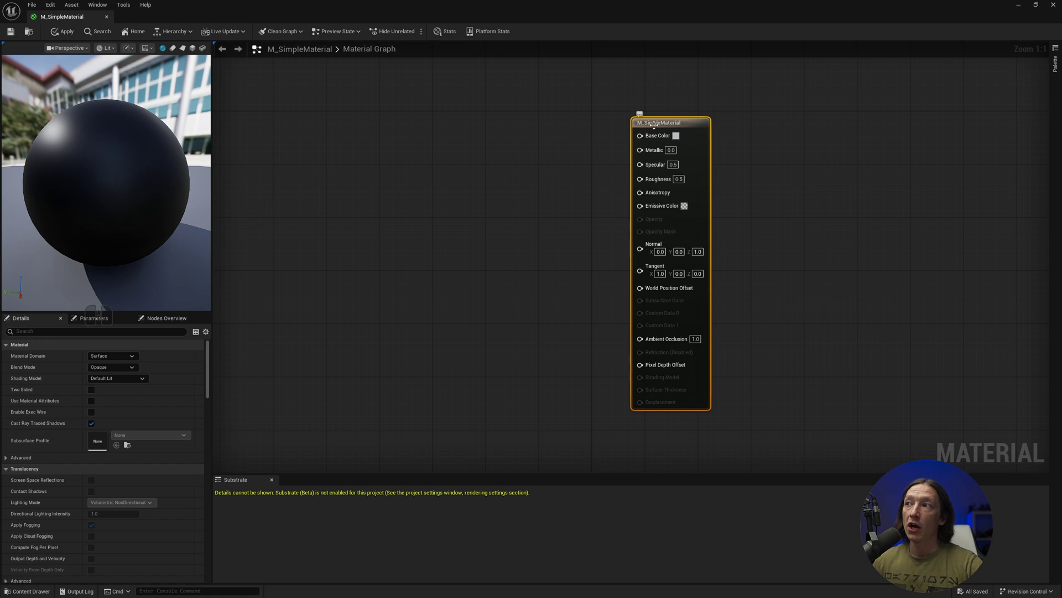
pyautogui.moveTo(651, 128)
pyautogui.mouseDown()
pyautogui.moveTo(645, 121)
pyautogui.moveTo(627, 149)
pyautogui.moveTo(660, 131)
pyautogui.mouseUp()
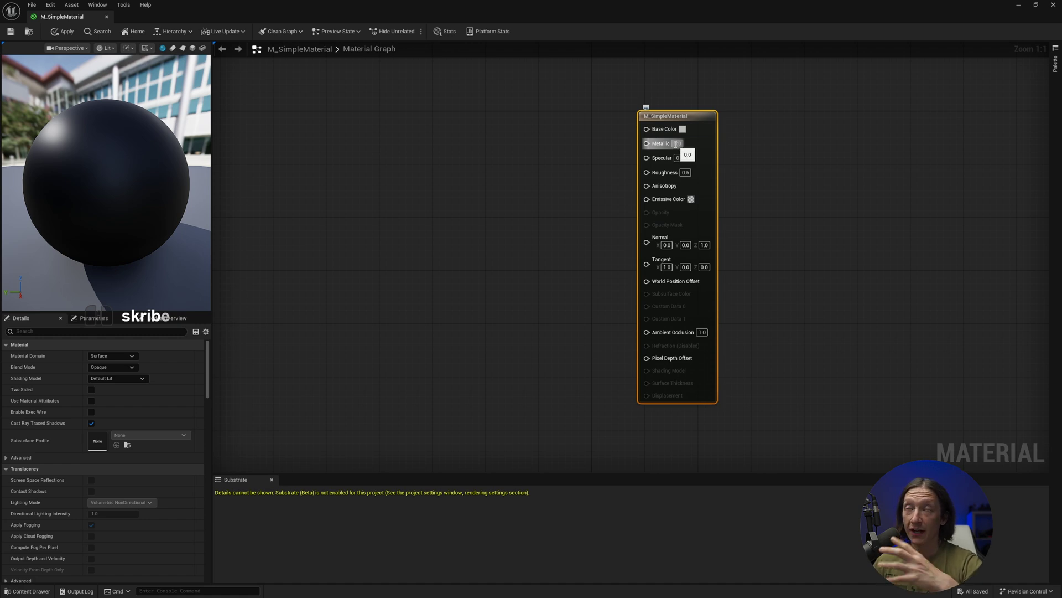
pyautogui.click(675, 144)
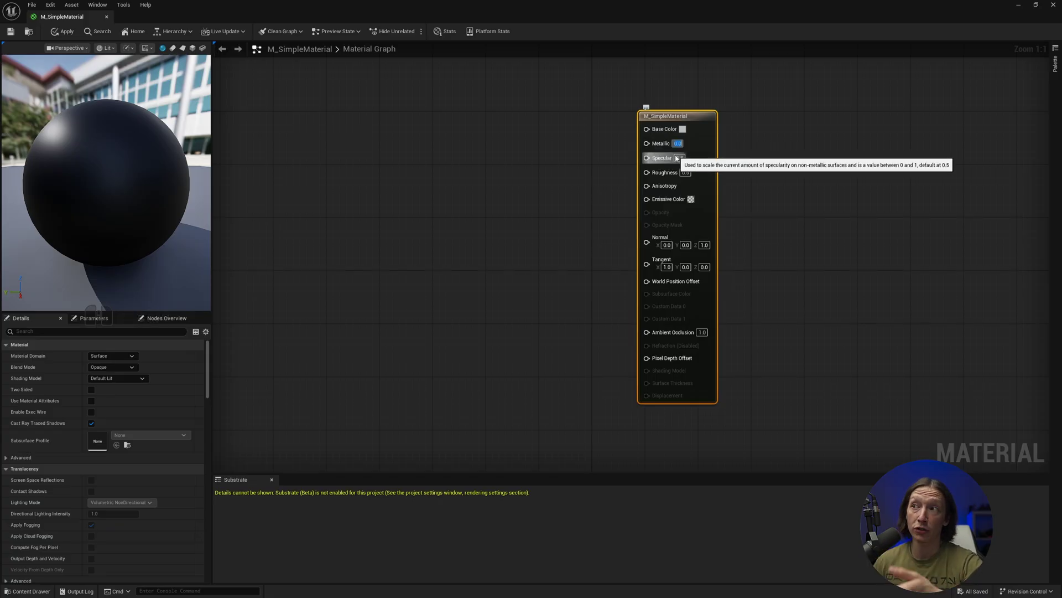
pyautogui.click(679, 157)
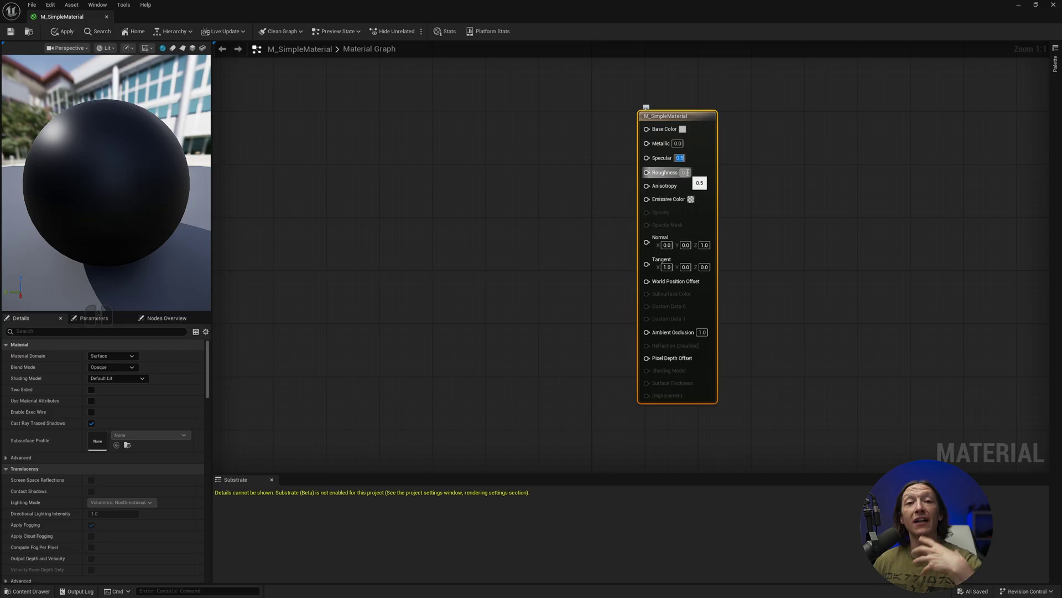
pyautogui.click(600, 170)
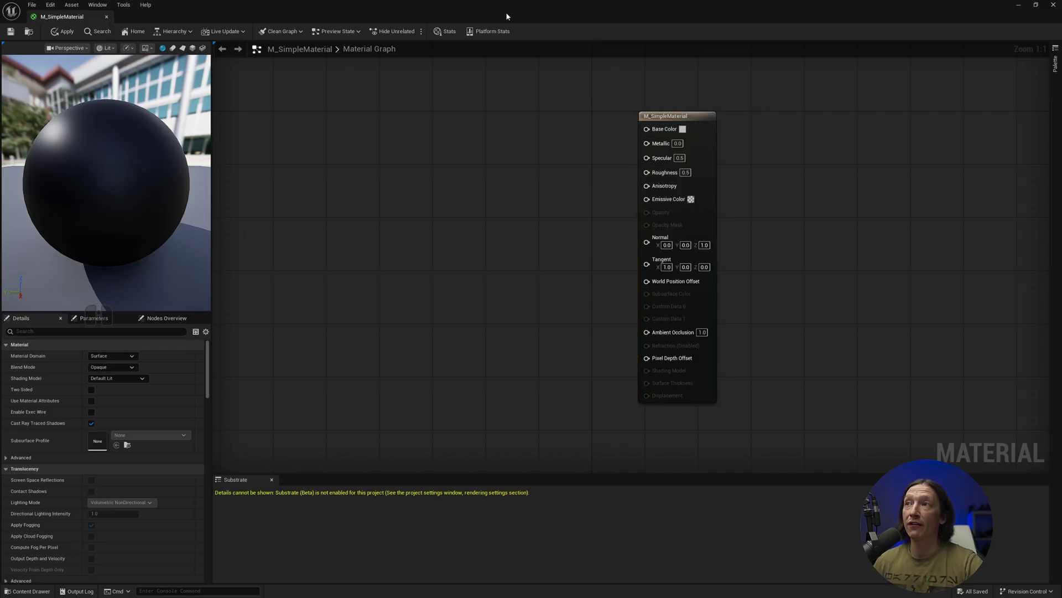
pyautogui.moveTo(507, 17); pyautogui.dragTo(735, 157)
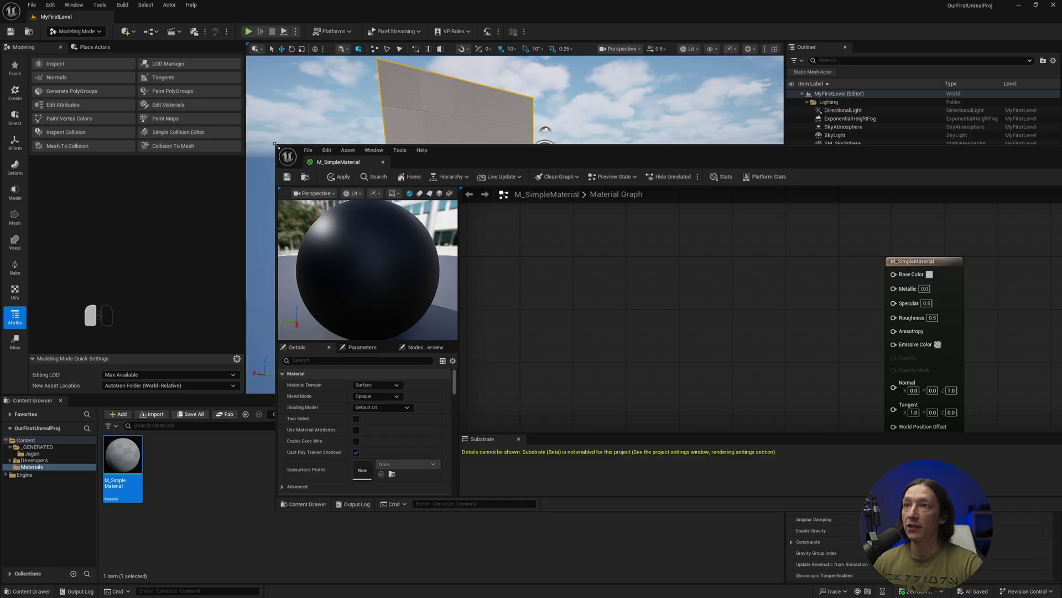
# - Assign M_SimpleMaterial to the CycBackdrop wall mesh and reopen it in the Material Editor
pyautogui.moveTo(279, 149); pyautogui.dragTo(526, 102)
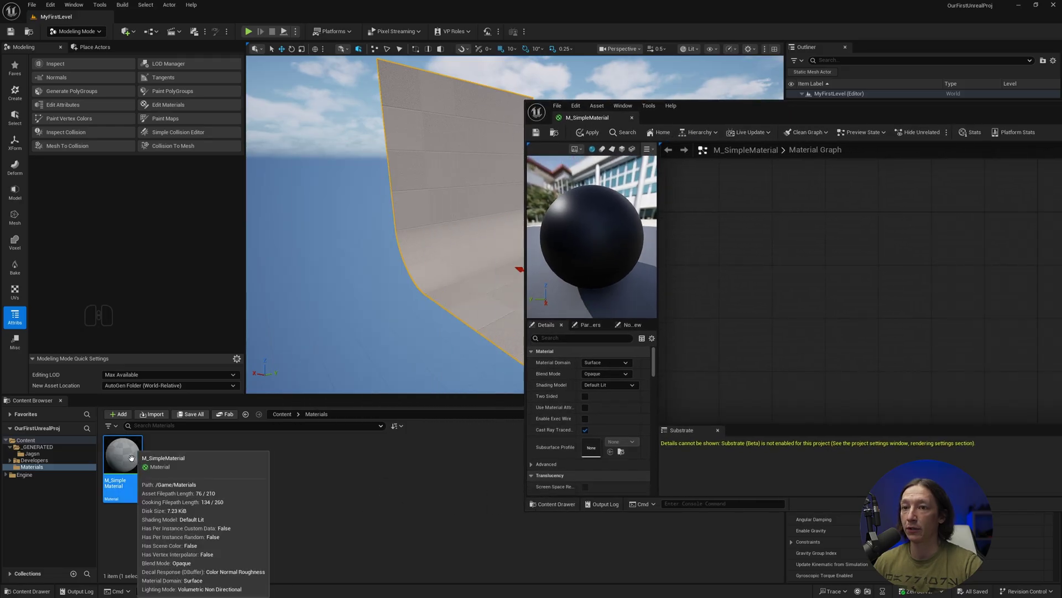
pyautogui.moveTo(129, 456); pyautogui.dragTo(446, 259)
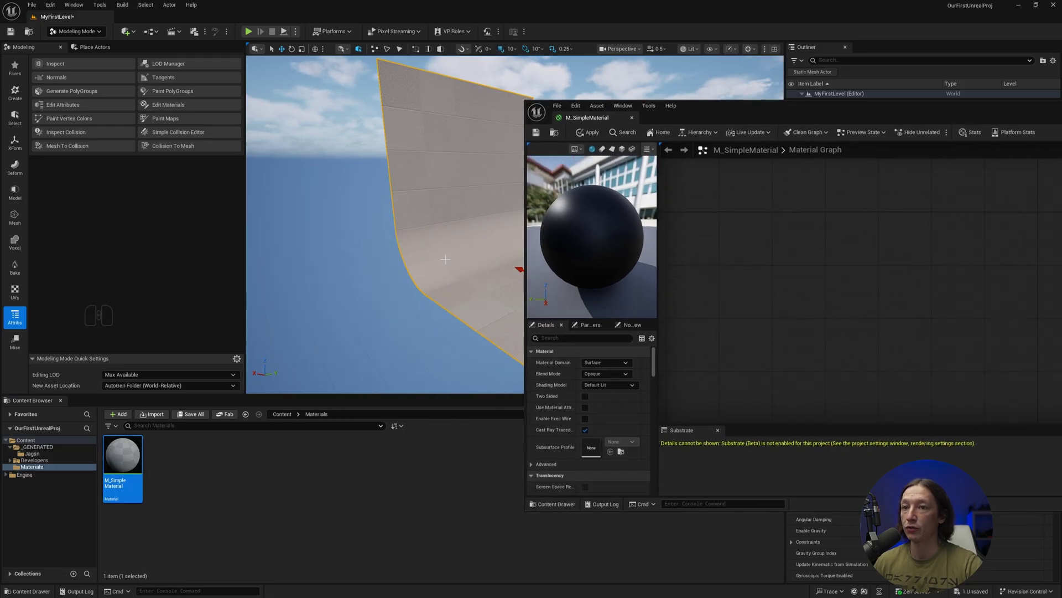
pyautogui.moveTo(713, 115); pyautogui.dragTo(290, 110)
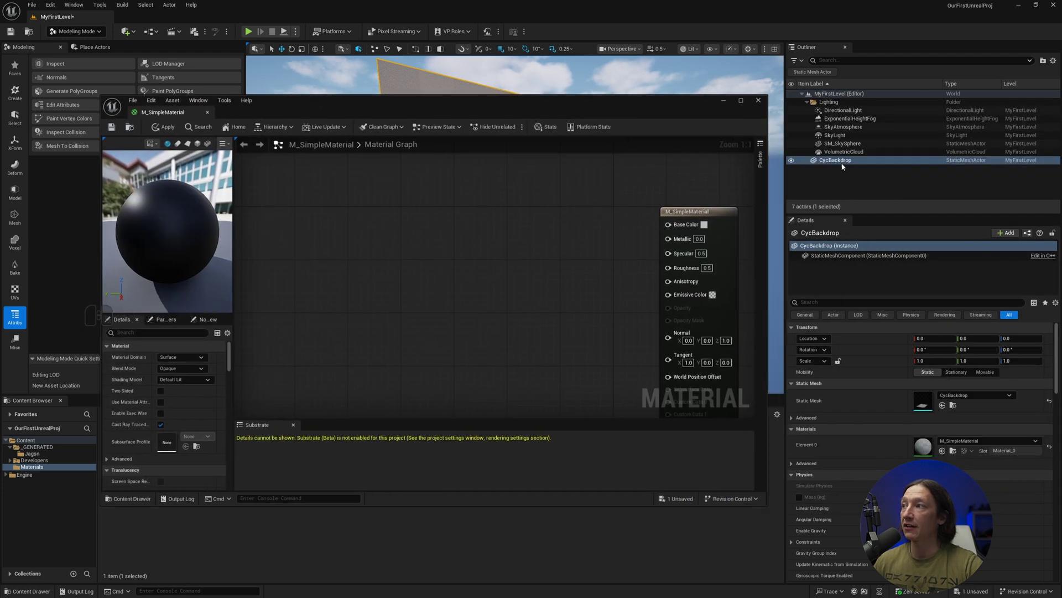
pyautogui.click(460, 91)
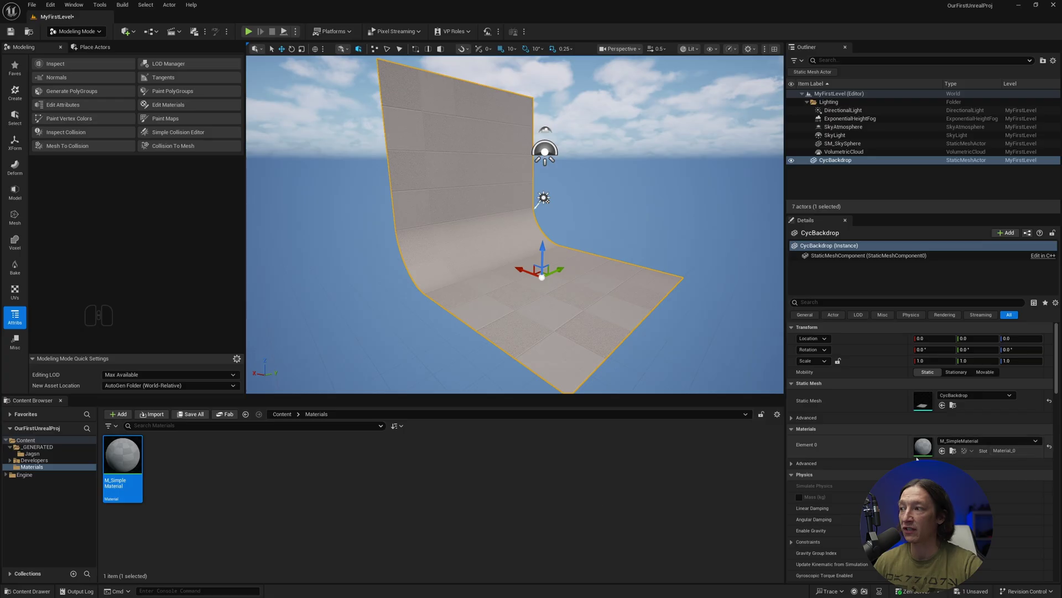
pyautogui.doubleClick(123, 454)
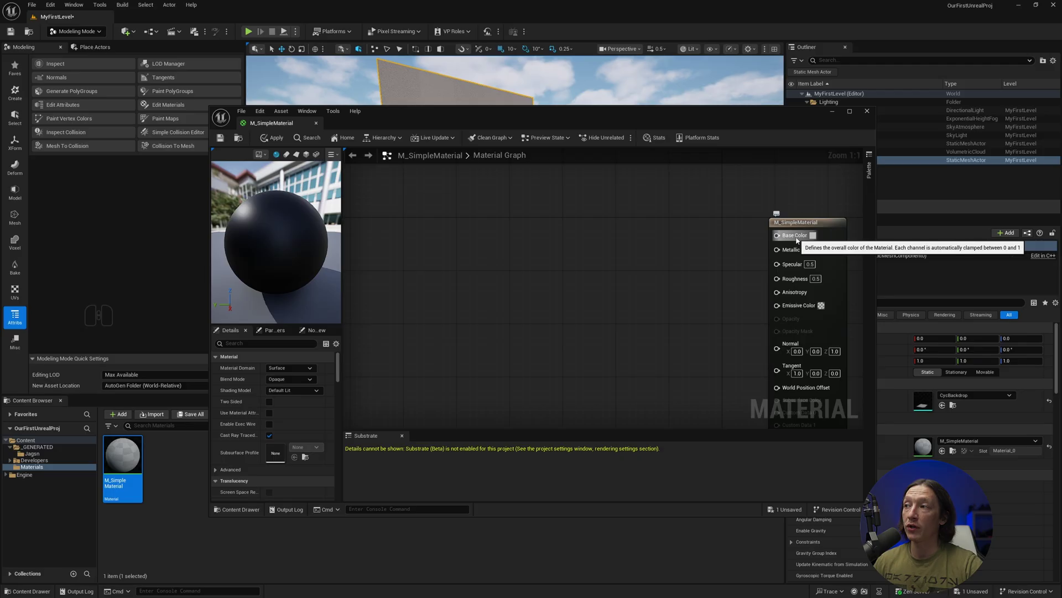
# - Set the Base Color to a 0.464 grey and apply it so the CycBackdrop turns pale
pyautogui.click(813, 236)
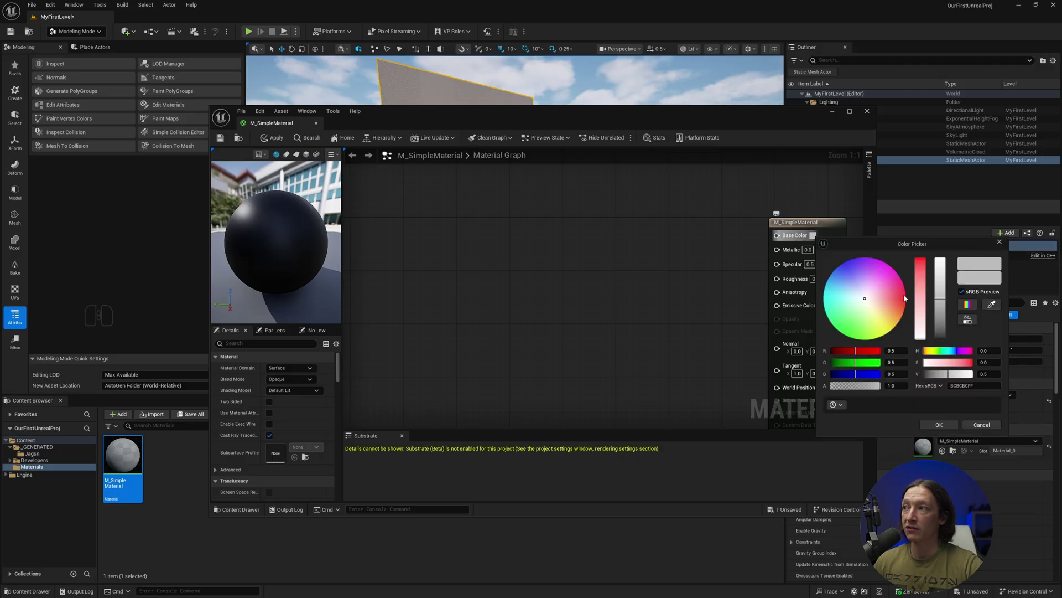
pyautogui.moveTo(940, 300); pyautogui.dragTo(940, 303)
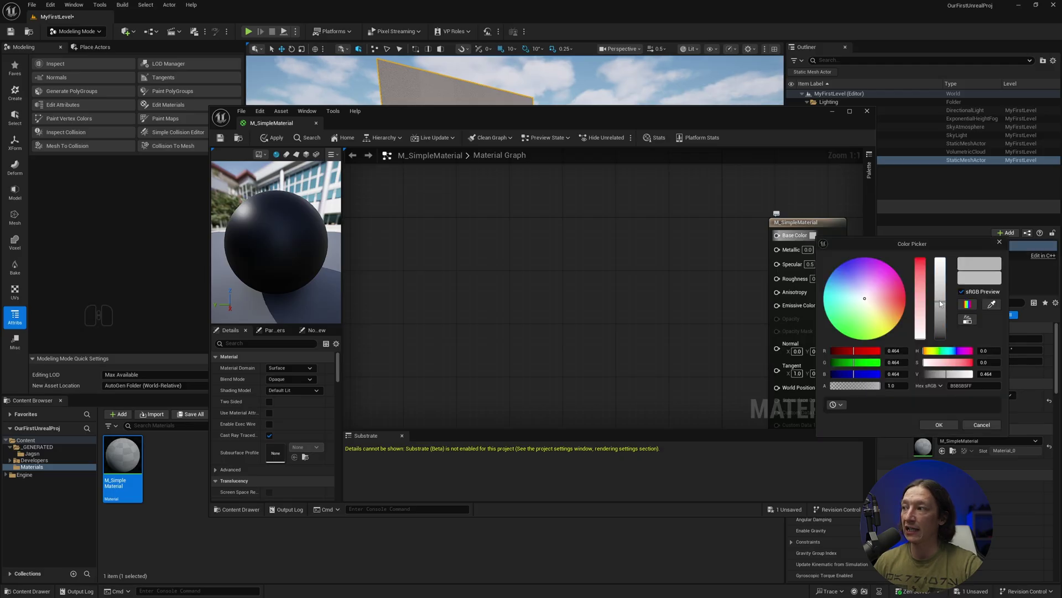
pyautogui.click(939, 426)
pyautogui.click(270, 138)
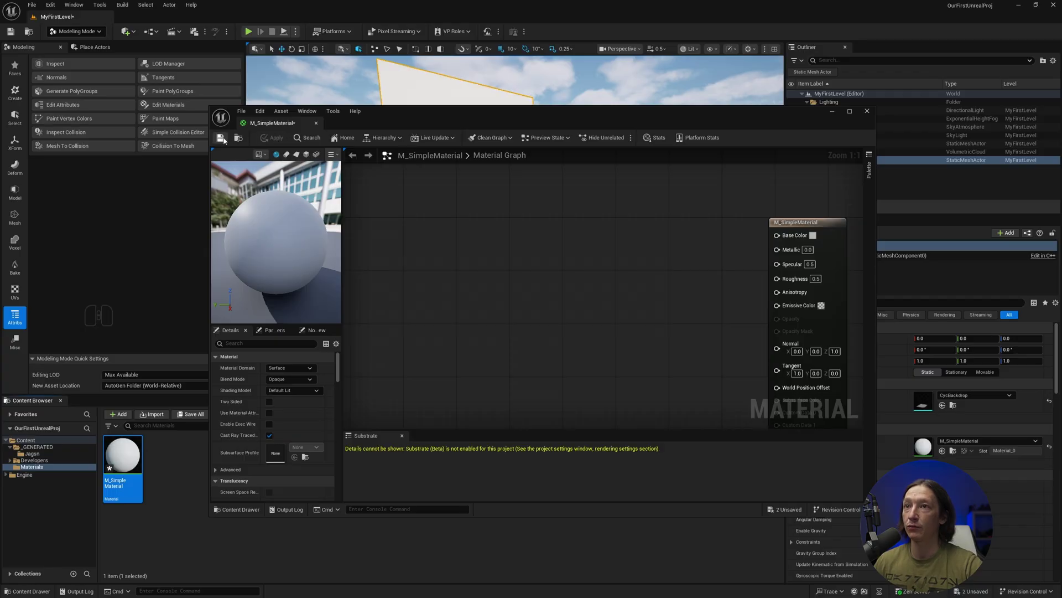
pyautogui.moveTo(469, 121); pyautogui.dragTo(0, 143)
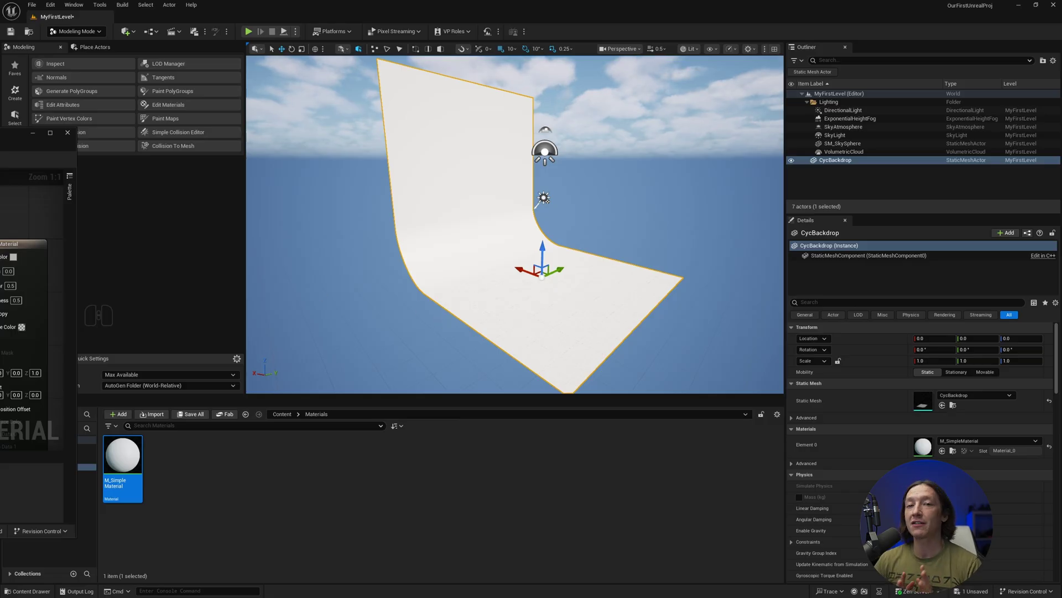
# - Drag the Material Editor back on screen, centre the graph on the output node, and fill the display
pyautogui.moveTo(13, 132); pyautogui.dragTo(554, 160)
pyautogui.moveTo(441, 166); pyautogui.dragTo(672, 107)
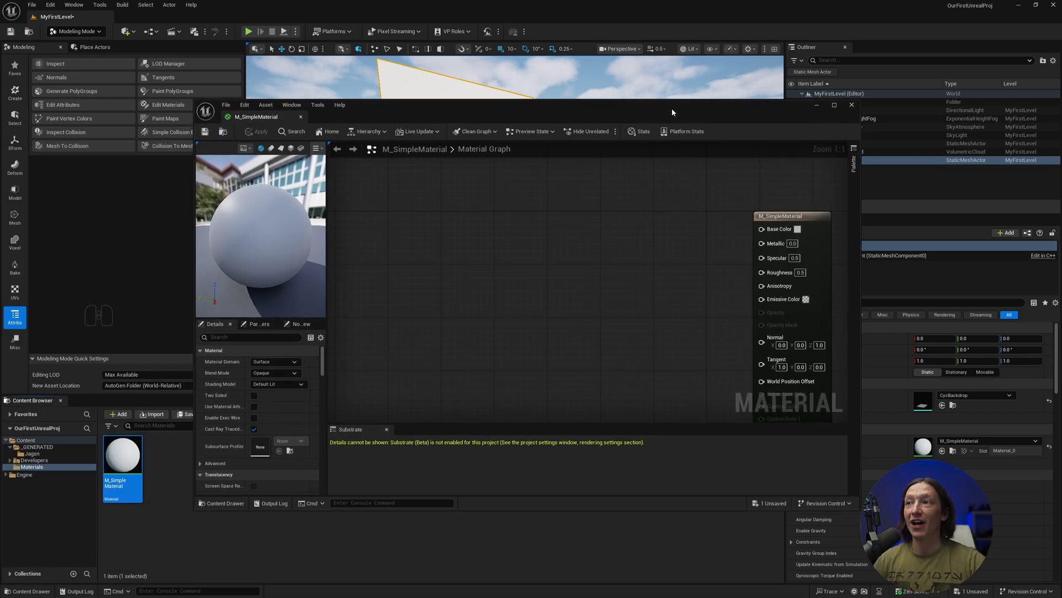
pyautogui.moveTo(577, 273); pyautogui.dragTo(420, 255, button='right')
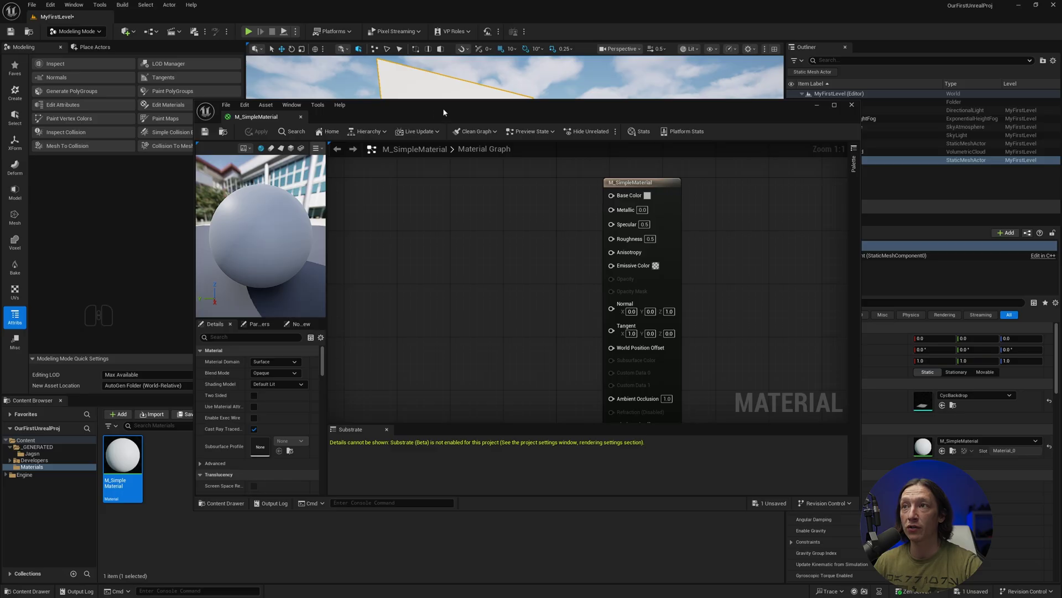
pyautogui.moveTo(443, 112); pyautogui.dragTo(531, 2)
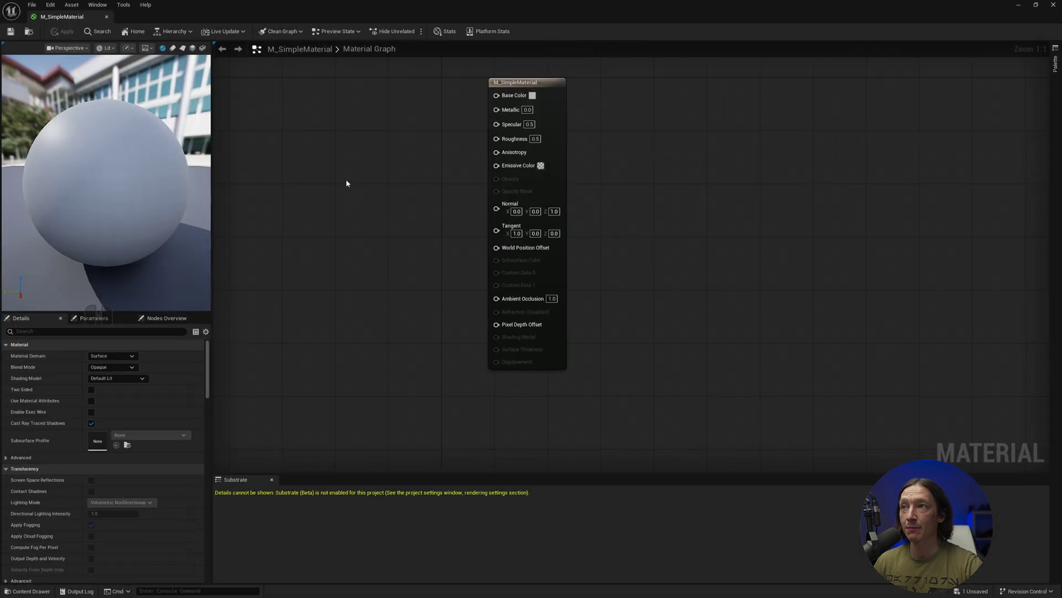
pyautogui.moveTo(350, 172); pyautogui.dragTo(534, 194, button='right')
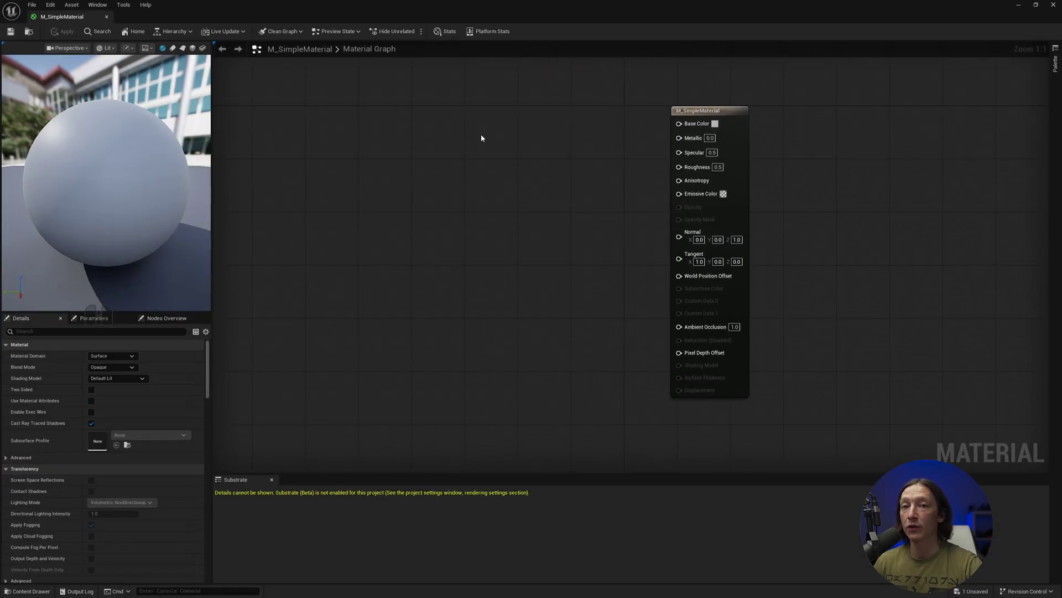
pyautogui.moveTo(439, 161); pyautogui.dragTo(491, 194, button='right')
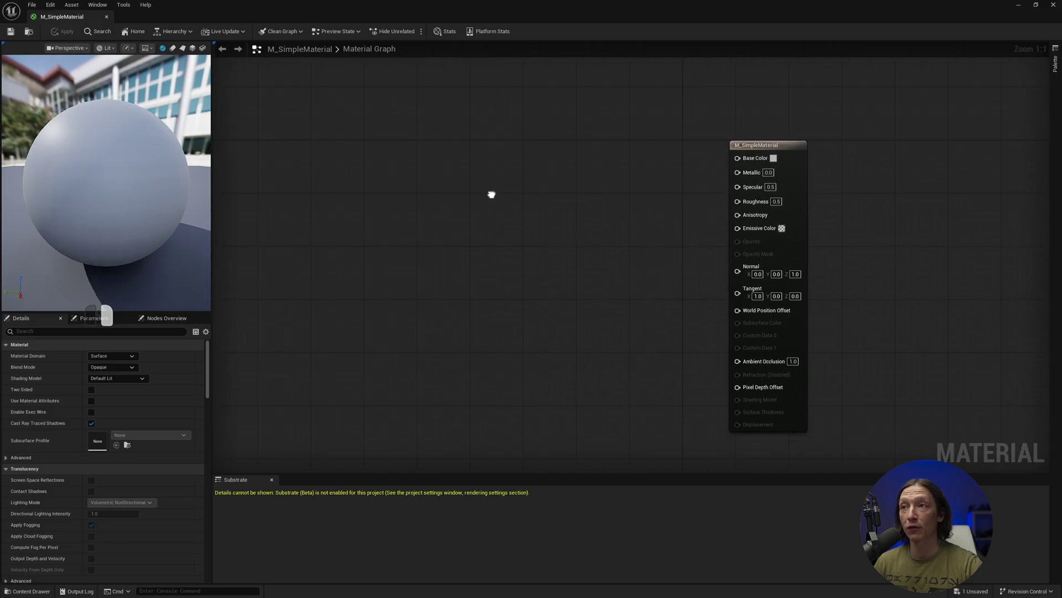
pyautogui.rightClick(438, 169)
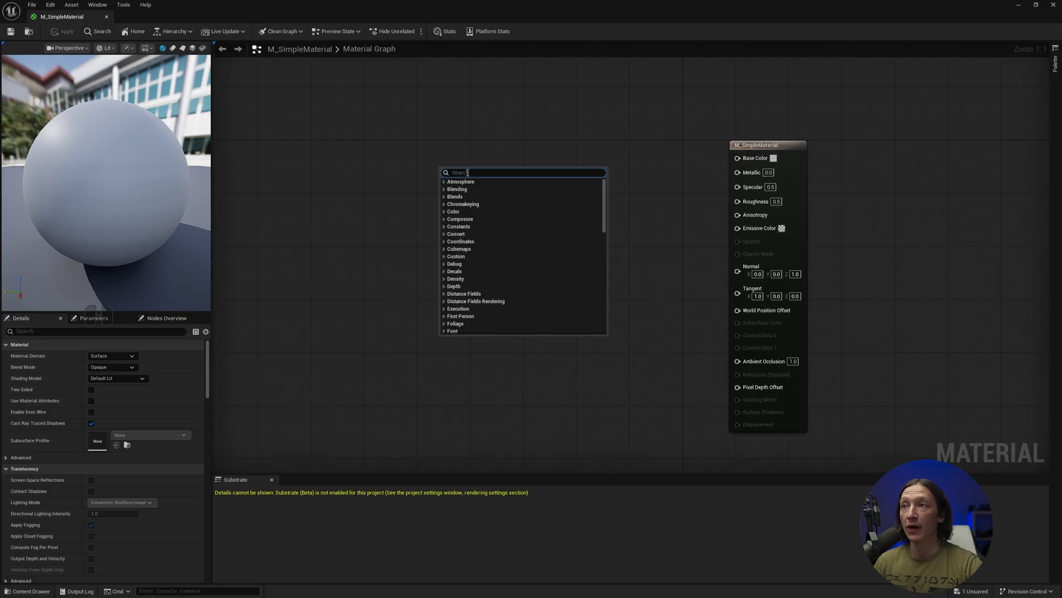
pyautogui.scroll(-5, 468, 275)
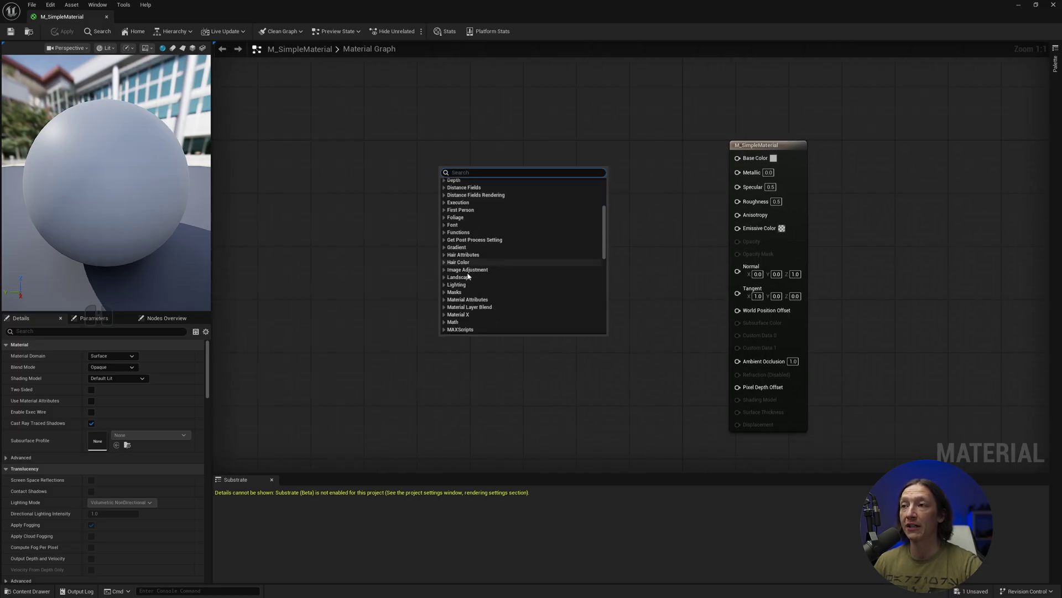
pyautogui.scroll(-5, 467, 275)
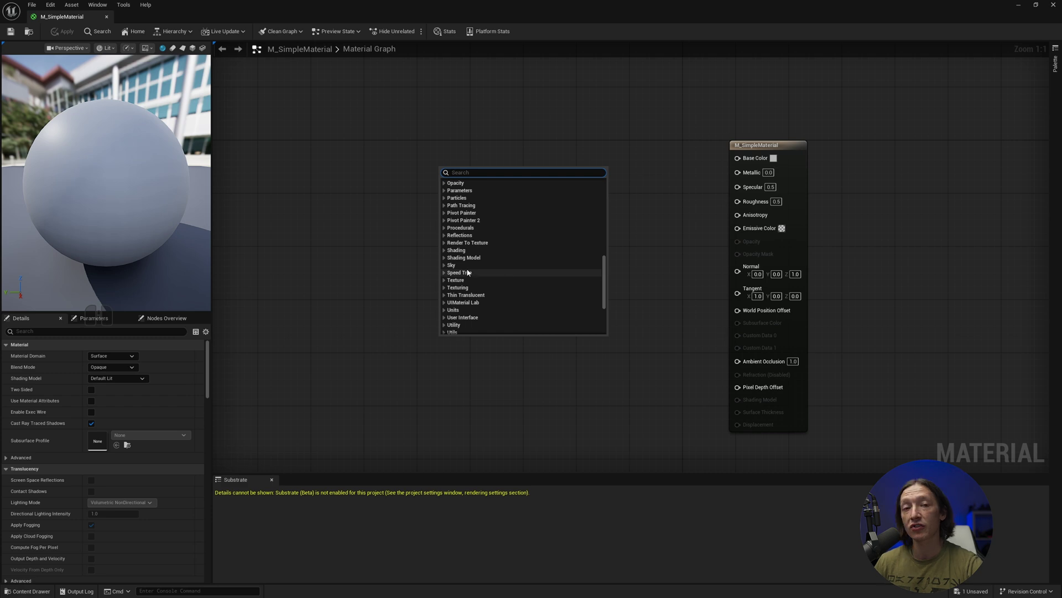
pyautogui.scroll(5, 468, 272)
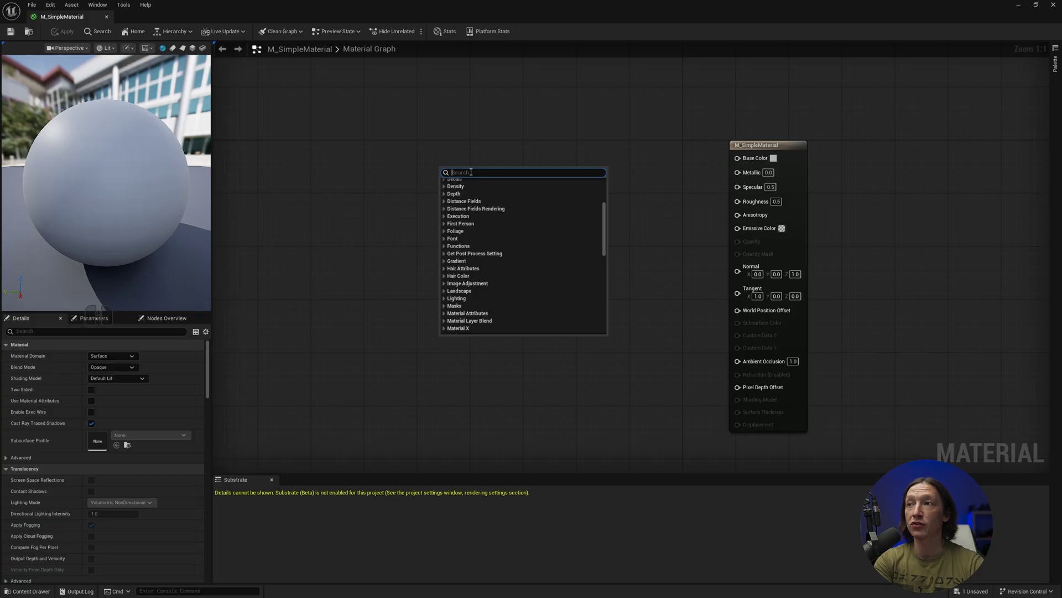
pyautogui.write('color')
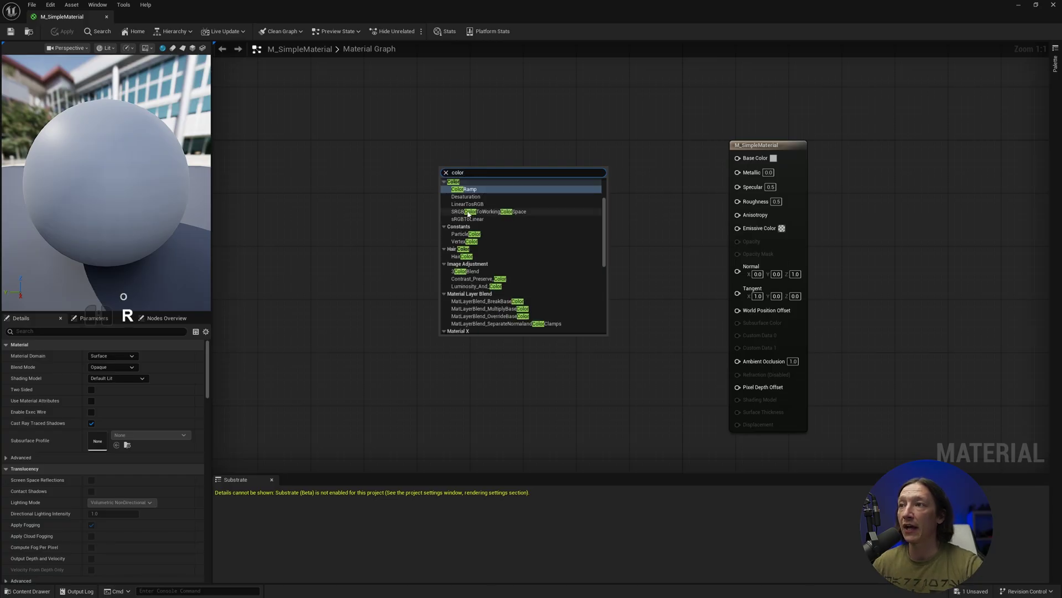
pyautogui.scroll(-5, 479, 286)
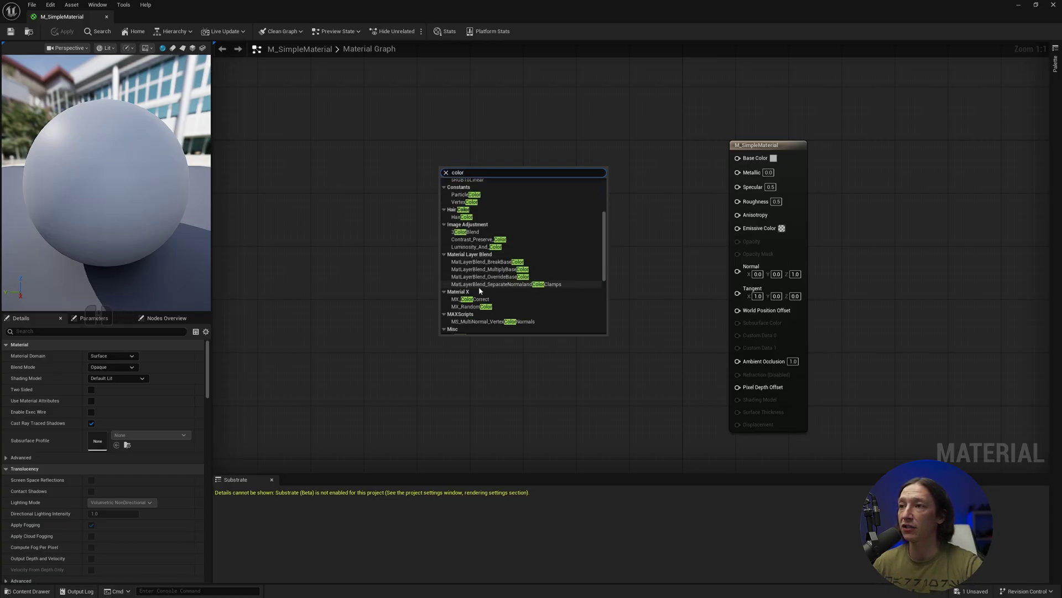
pyautogui.click(389, 223)
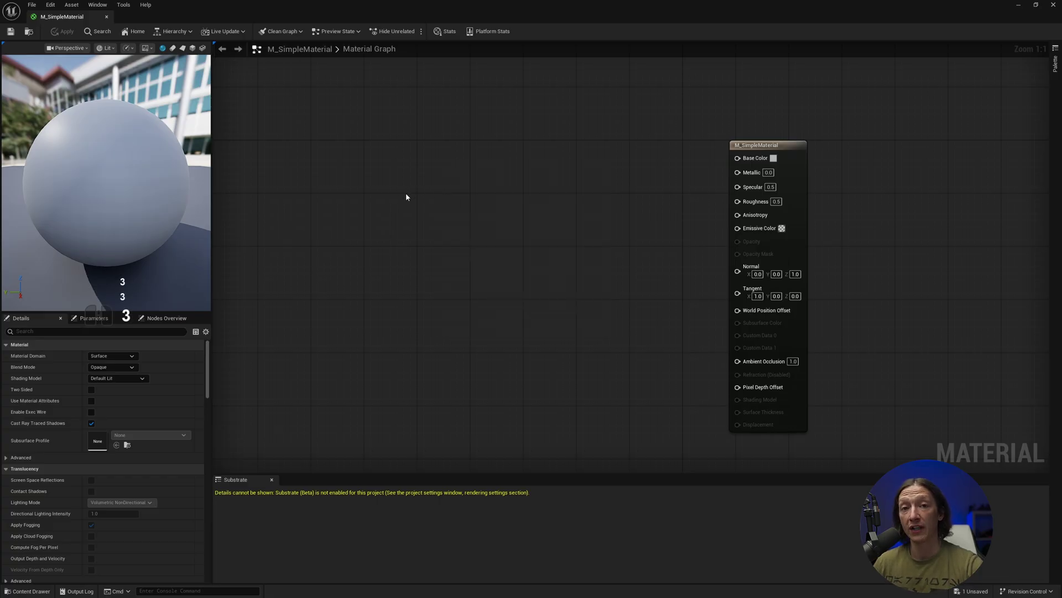
# - Place a black Constant3Vector node (0,0,0) just left of the material output node
pyautogui.click(463, 171)
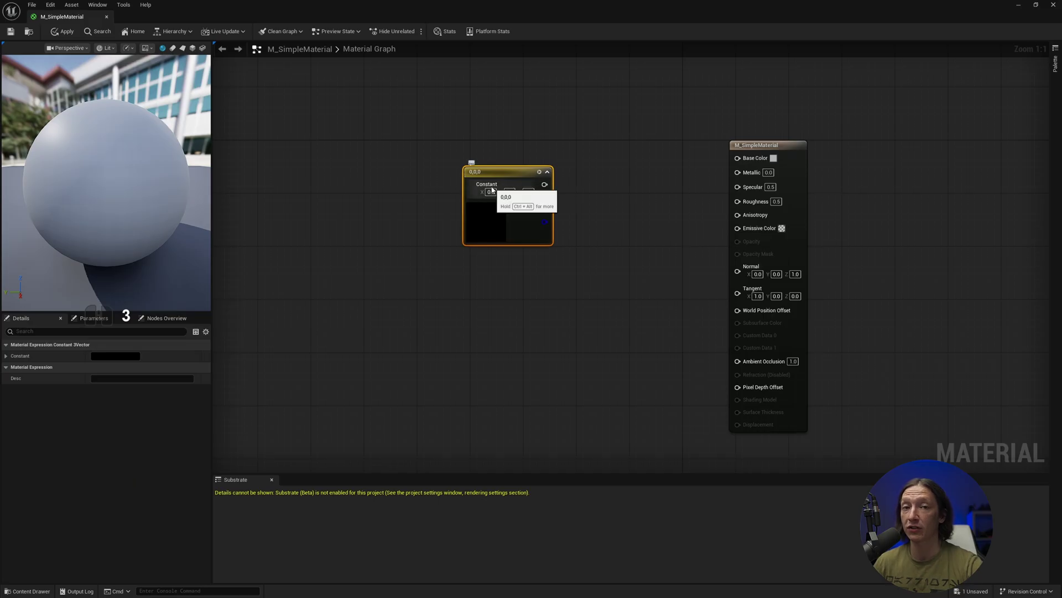
pyautogui.moveTo(500, 179); pyautogui.dragTo(457, 165)
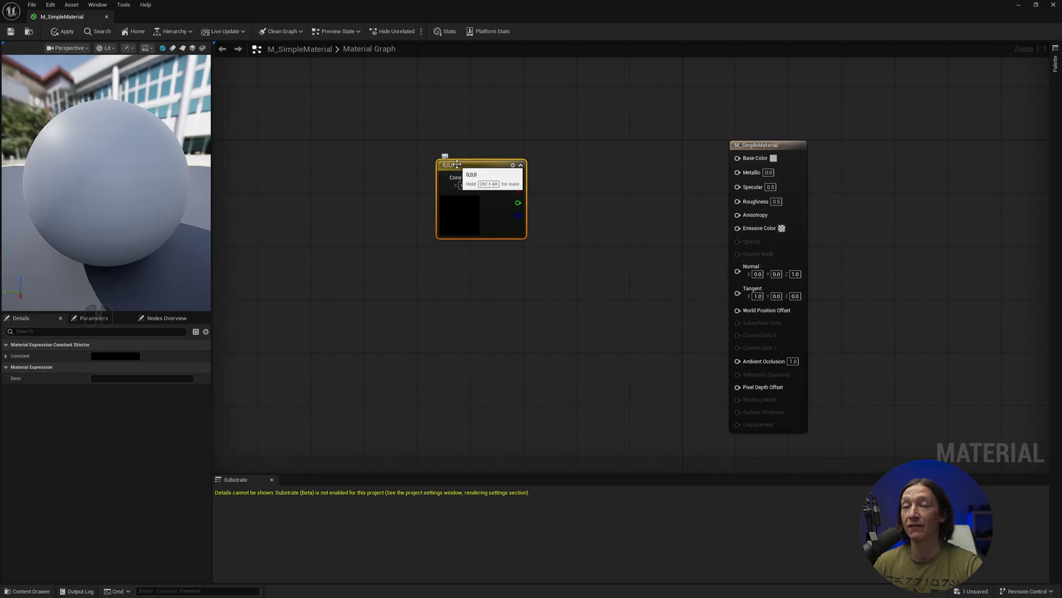
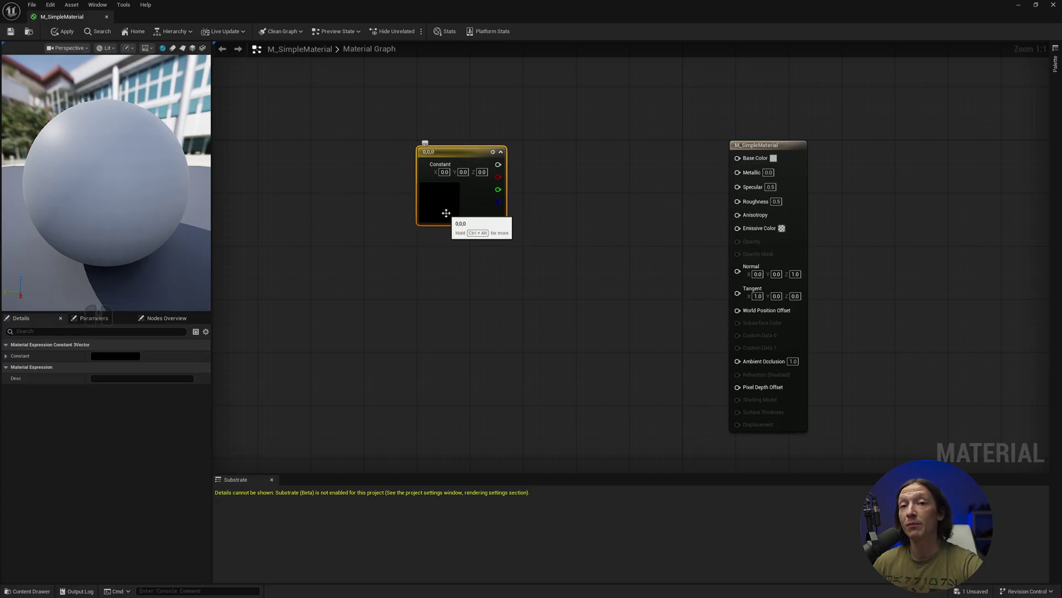
# - Wire the Constant3Vector output into Base Color and reposition the node higher up
pyautogui.moveTo(447, 197); pyautogui.dragTo(406, 197)
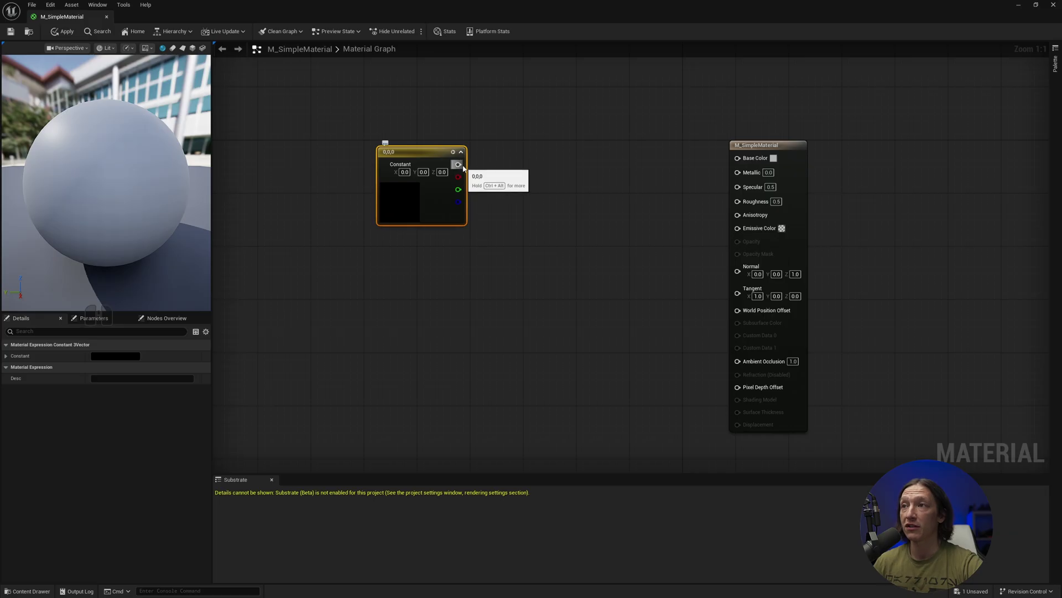
pyautogui.moveTo(458, 164); pyautogui.dragTo(731, 160)
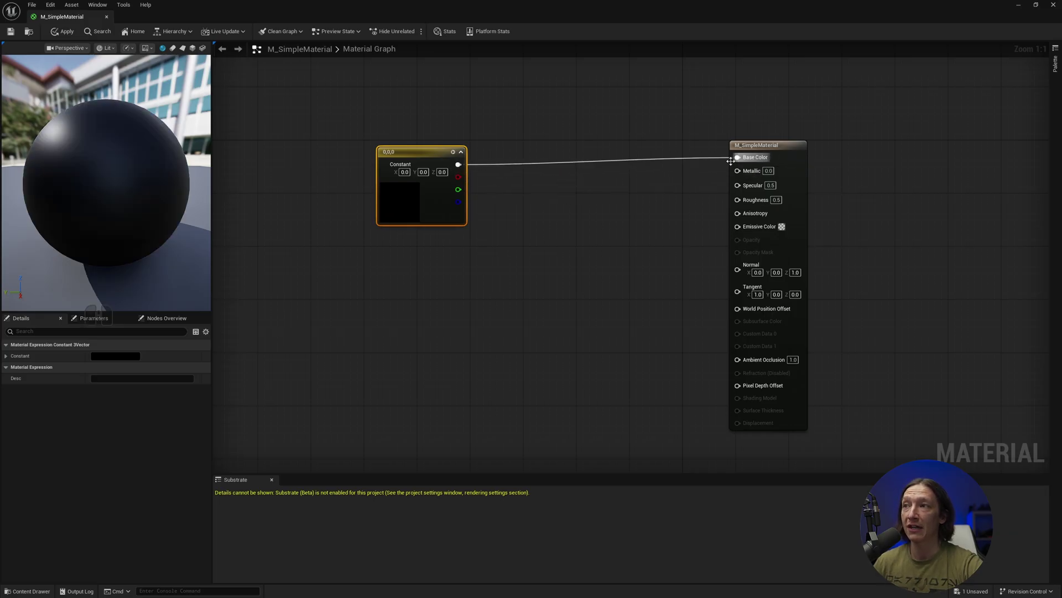
pyautogui.moveTo(422, 158); pyautogui.dragTo(448, 126)
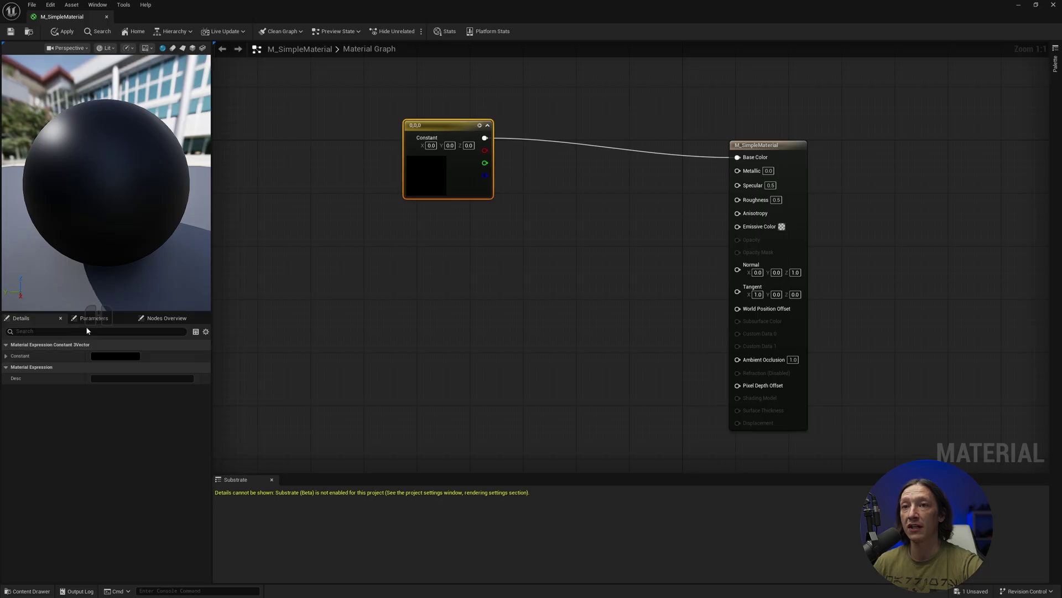
# - Make the constant purple (0.532, 0.191, 1) and restore the editor window to reveal the level
pyautogui.click(117, 361)
pyautogui.moveTo(161, 393); pyautogui.dragTo(155, 389)
pyautogui.click(233, 545)
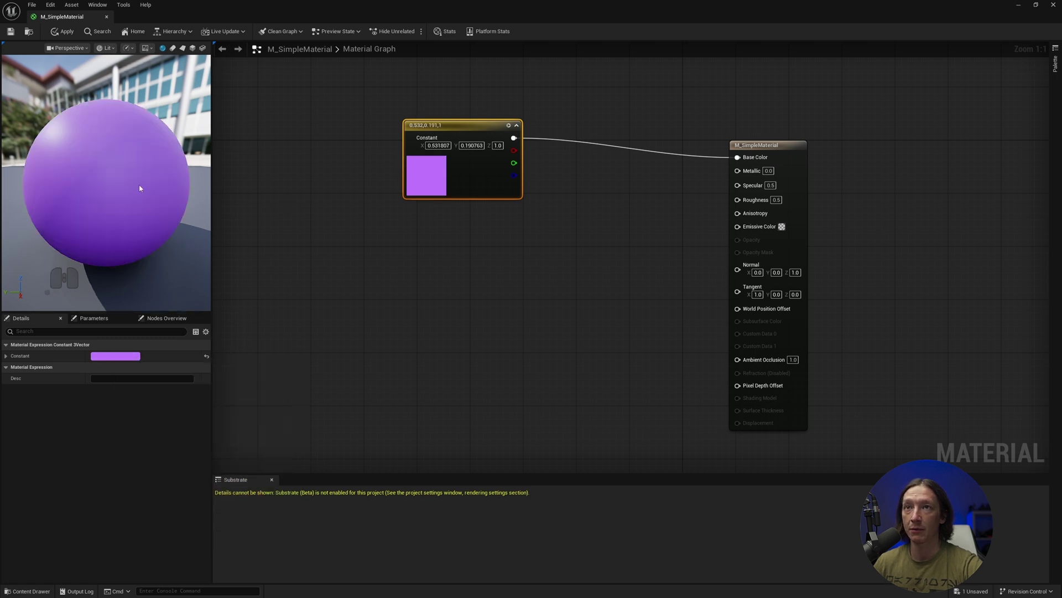
pyautogui.moveTo(458, 2); pyautogui.dragTo(458, 323)
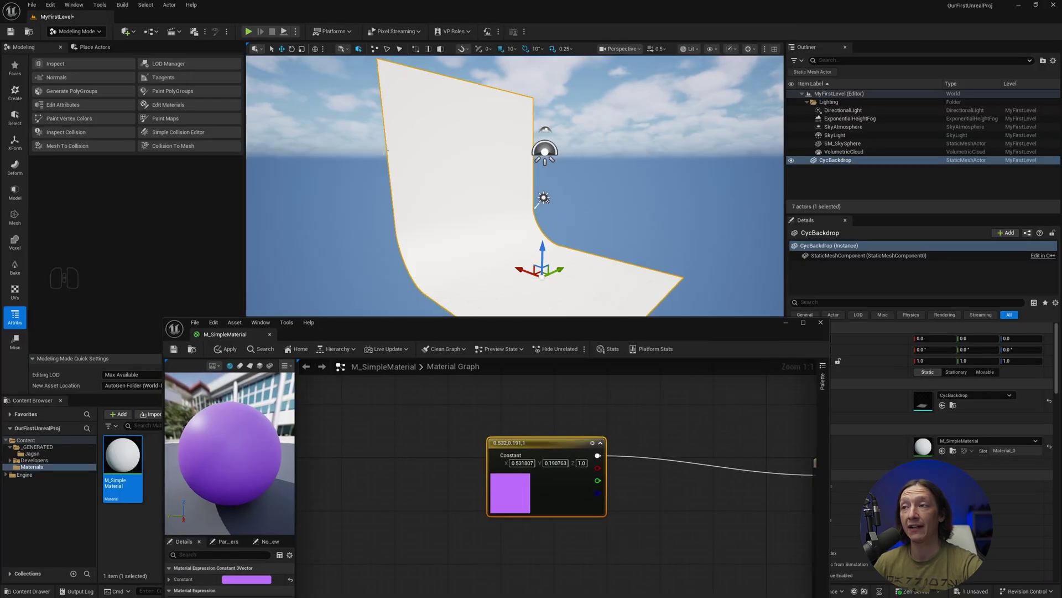
# - Apply the purple material to the cyc backdrop and arrange the editor to show the output node
pyautogui.click(230, 349)
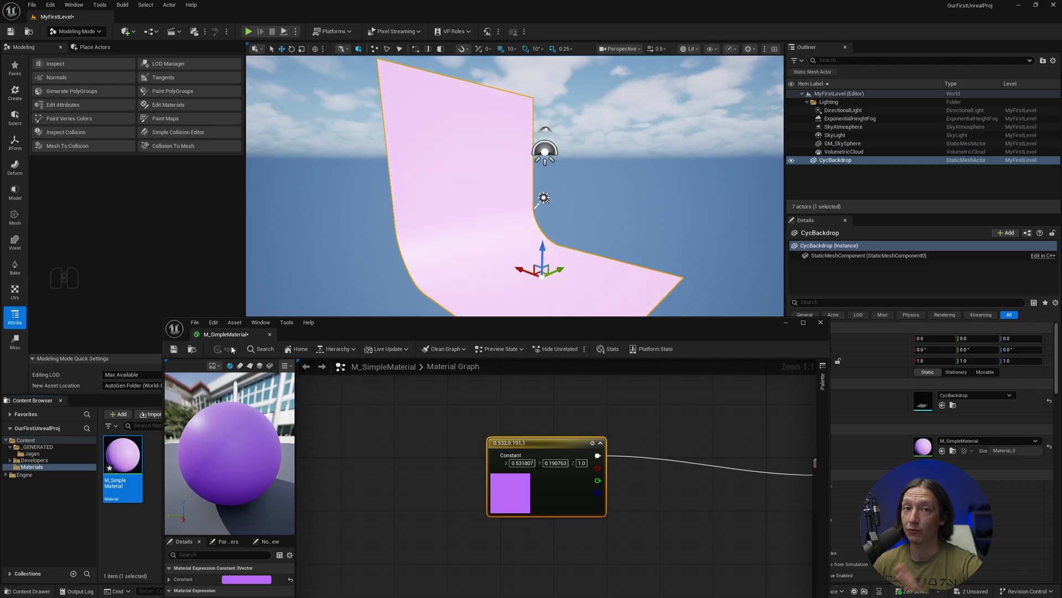
pyautogui.moveTo(414, 330); pyautogui.dragTo(299, 140)
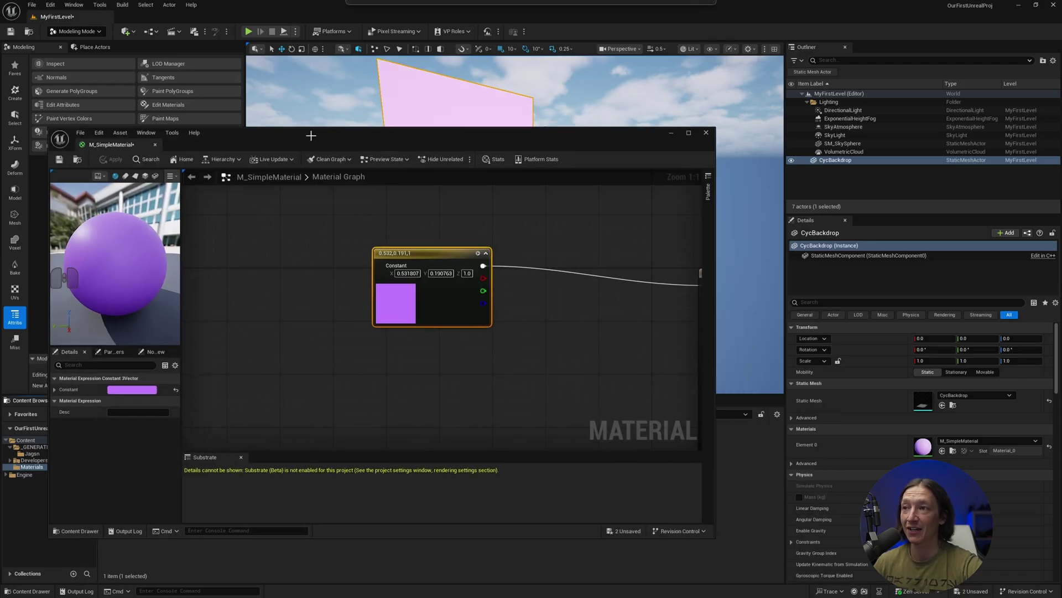
pyautogui.moveTo(431, 133); pyautogui.dragTo(363, 273)
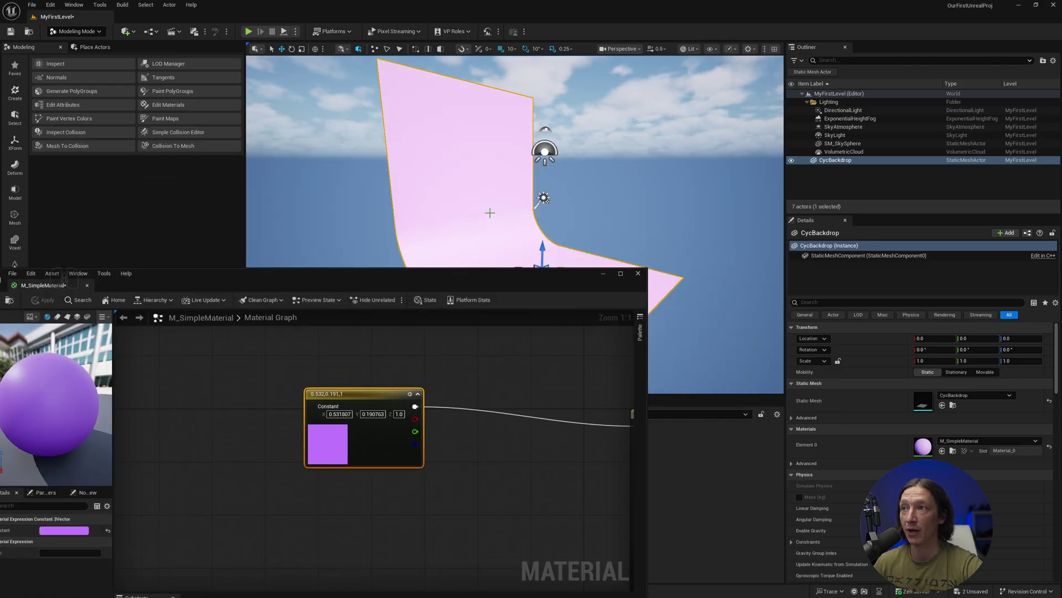
pyautogui.moveTo(476, 282); pyautogui.dragTo(664, 160)
pyautogui.moveTo(609, 363); pyautogui.dragTo(473, 345, button='right')
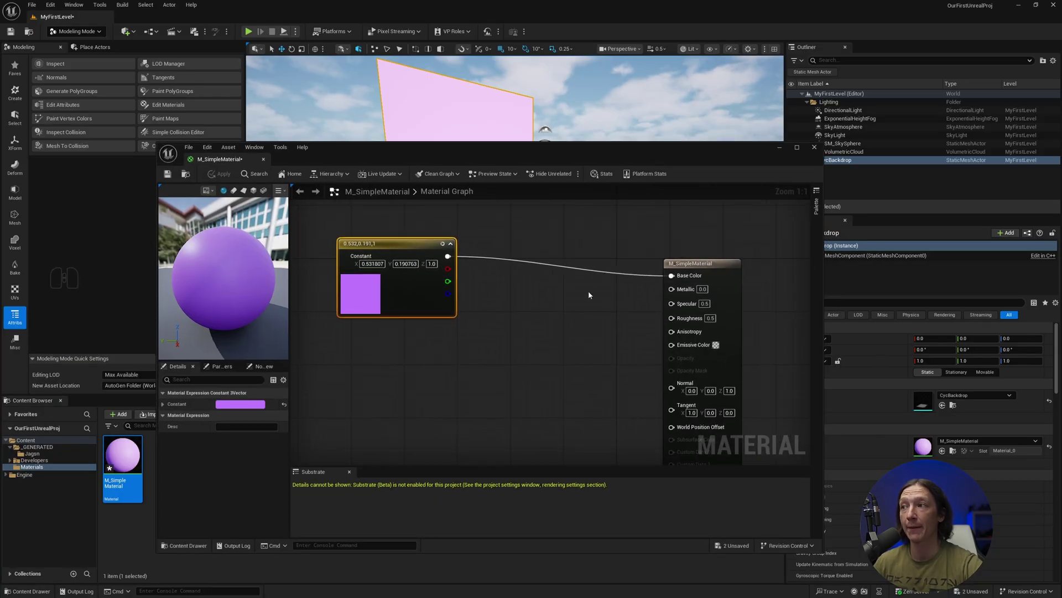
# - Set Roughness to 0 on the material output node and apply it again
pyautogui.click(702, 288)
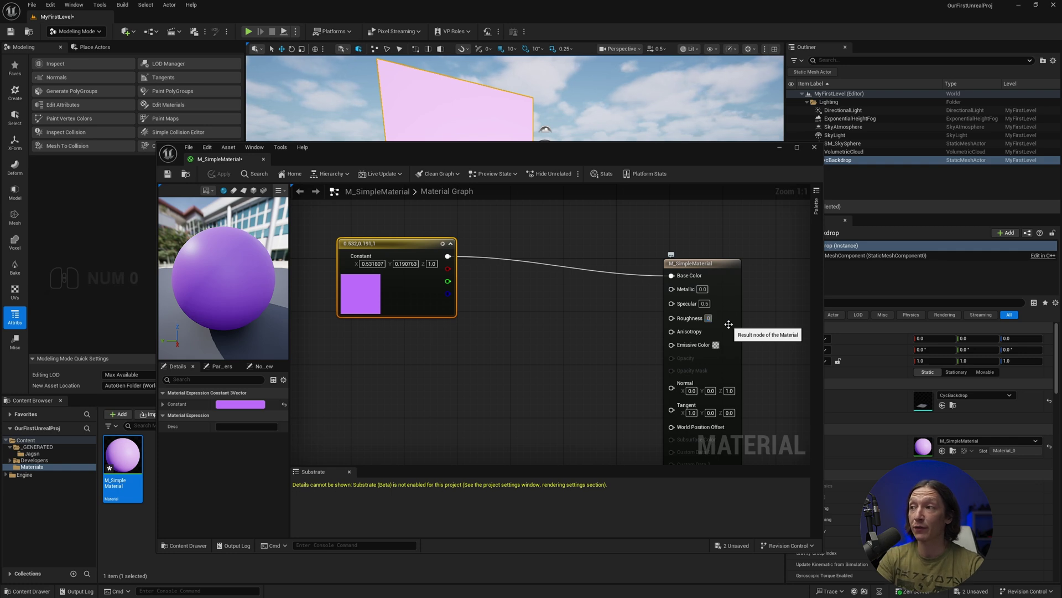
pyautogui.write('0')
pyautogui.press('Return')
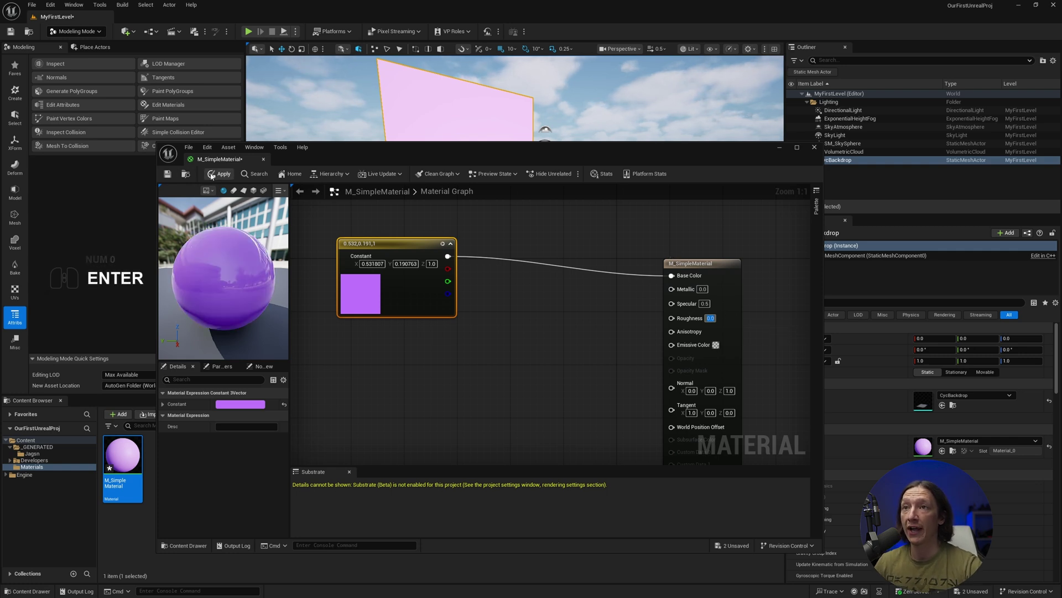
pyautogui.click(212, 175)
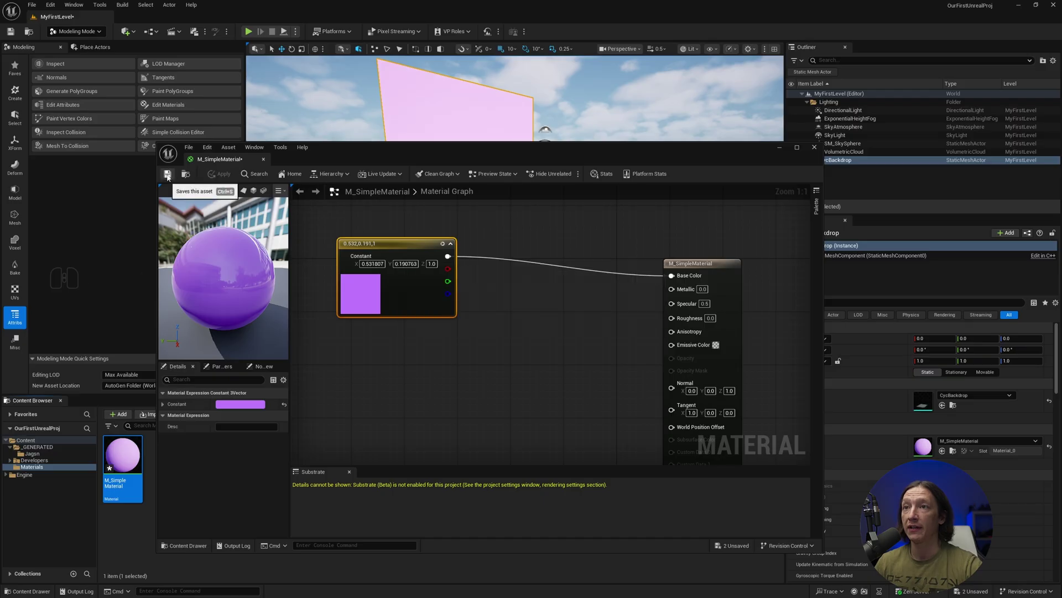
# - Fly the viewport camera toward the cyc backdrop
pyautogui.moveTo(436, 150); pyautogui.dragTo(416, 338)
pyautogui.moveTo(514, 197); pyautogui.dragTo(483, 188, button='right')
pyautogui.press('a')
pyautogui.press('a')
pyautogui.press('a')
pyautogui.press('d')
pyautogui.press('w')
pyautogui.scroll(1, 482, 188)
# - Set Metallic to 1.0, apply, view the reflective backdrop, then maximize the Material Editor
pyautogui.moveTo(449, 352); pyautogui.dragTo(394, 220)
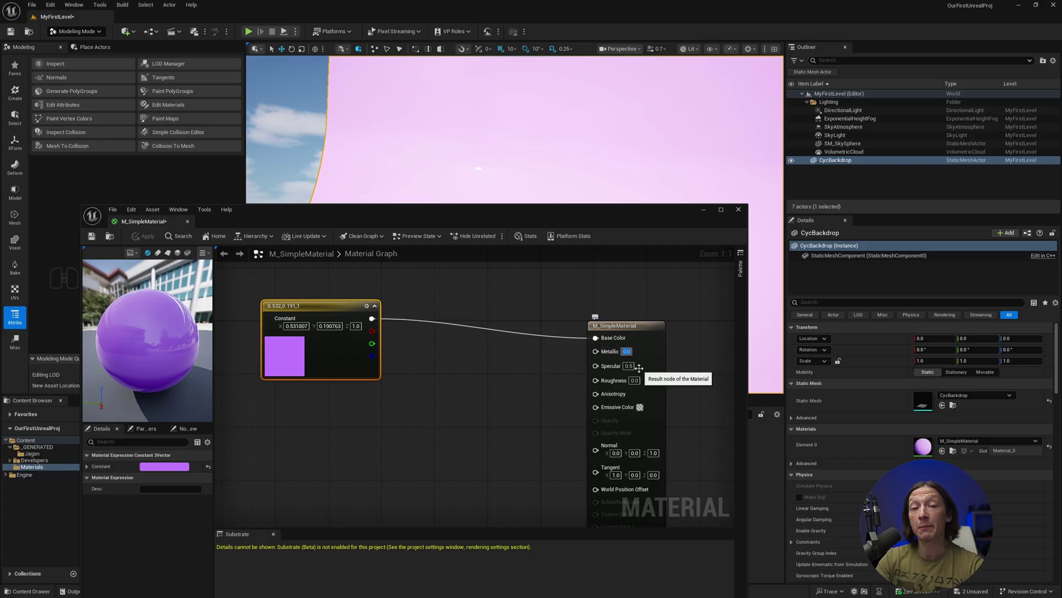
pyautogui.press('Return')
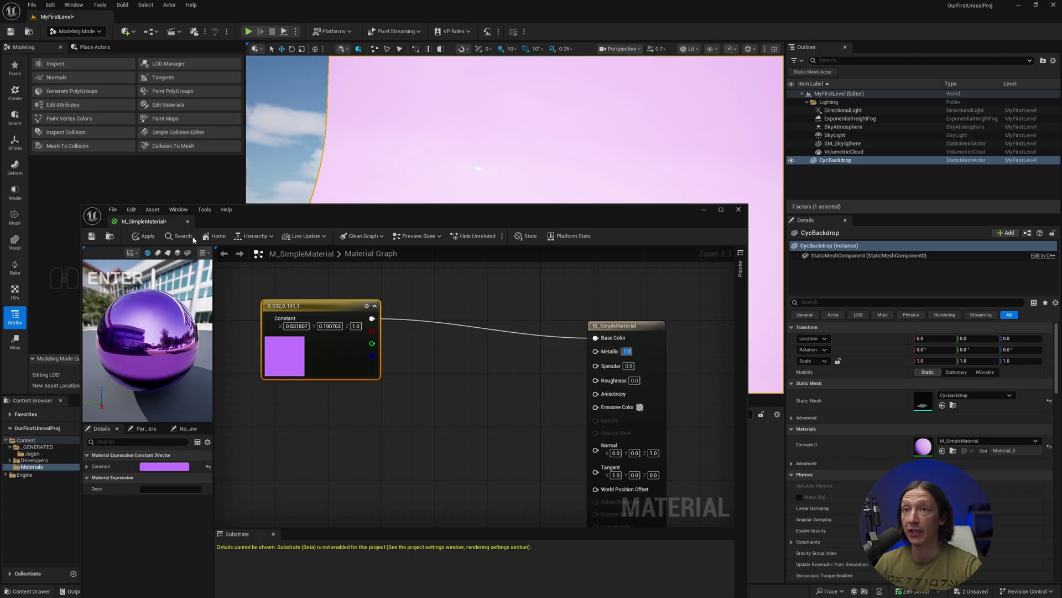
pyautogui.click(147, 236)
pyautogui.moveTo(382, 188); pyautogui.dragTo(402, 157, button='right')
pyautogui.press('d')
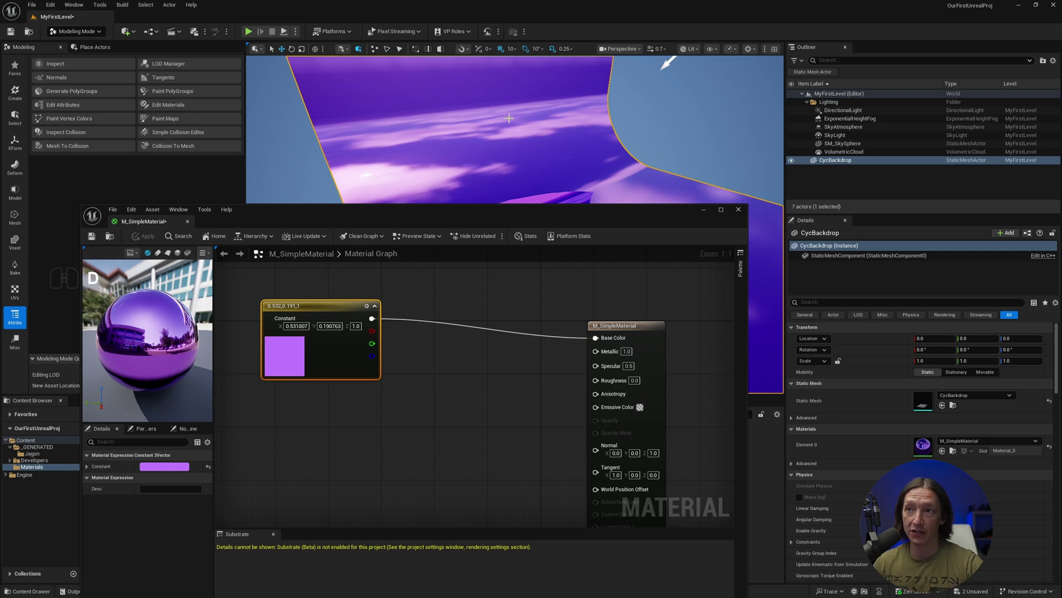
pyautogui.moveTo(473, 208); pyautogui.dragTo(497, 3)
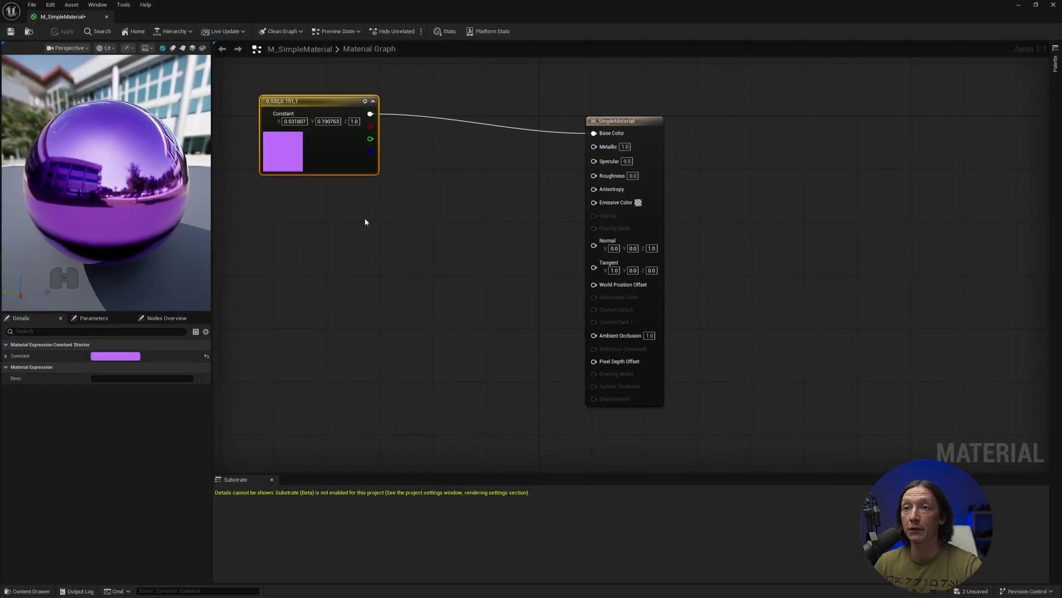
# - Add a scalar Constant node beside the purple constant and give it a value of 0
pyautogui.moveTo(308, 159); pyautogui.dragTo(341, 159)
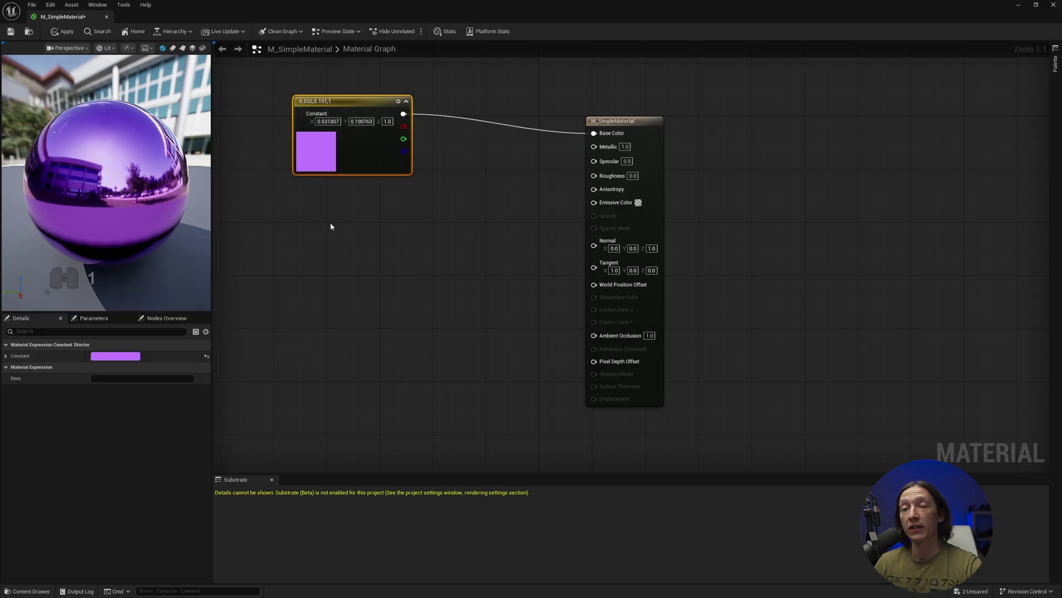
pyautogui.click(342, 218)
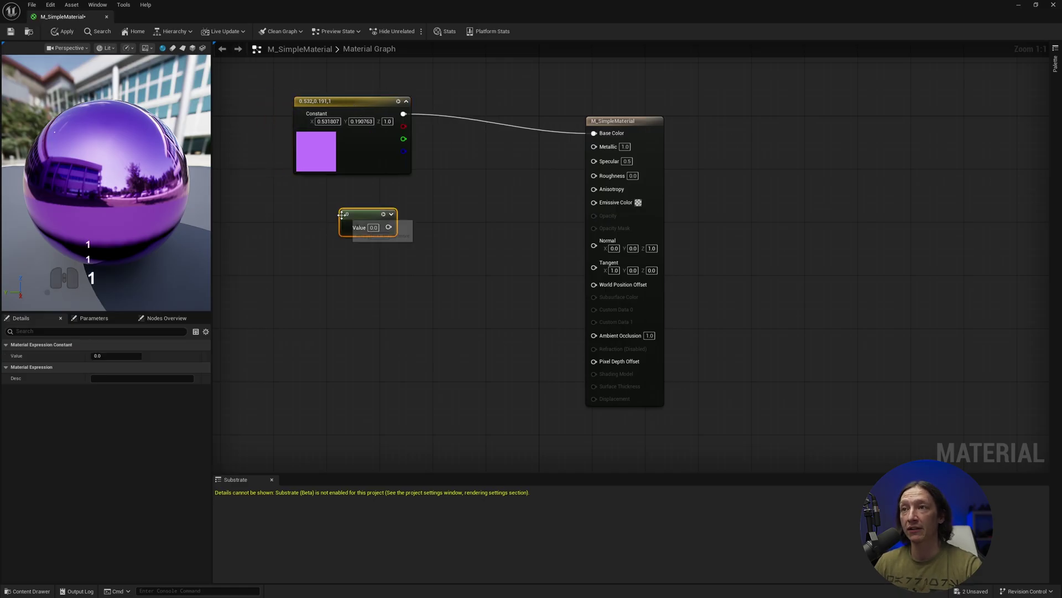
pyautogui.moveTo(340, 223); pyautogui.dragTo(333, 234)
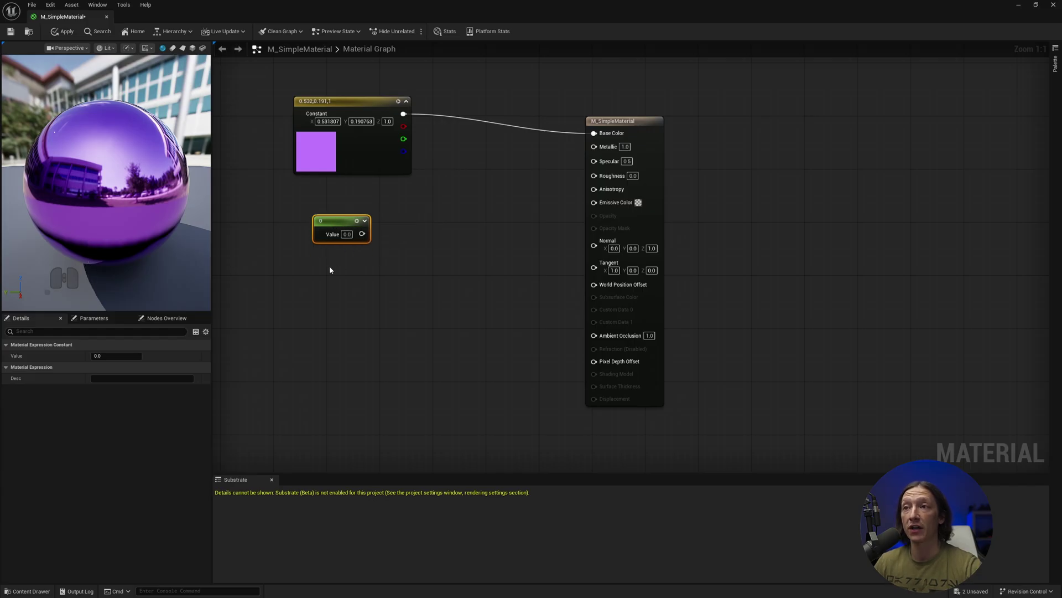
pyautogui.rightClick(359, 275)
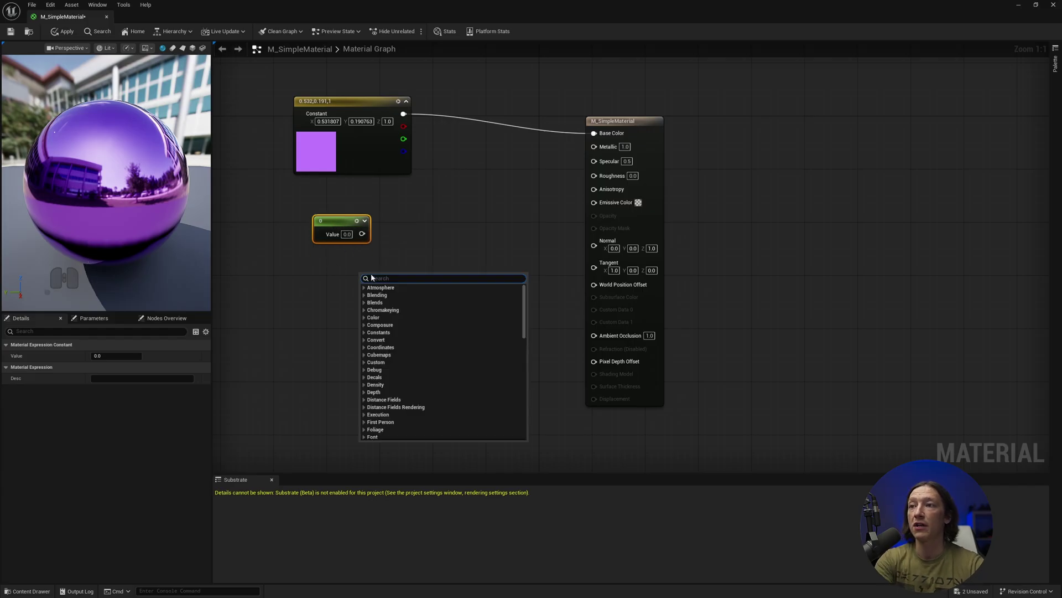
pyautogui.write('constant')
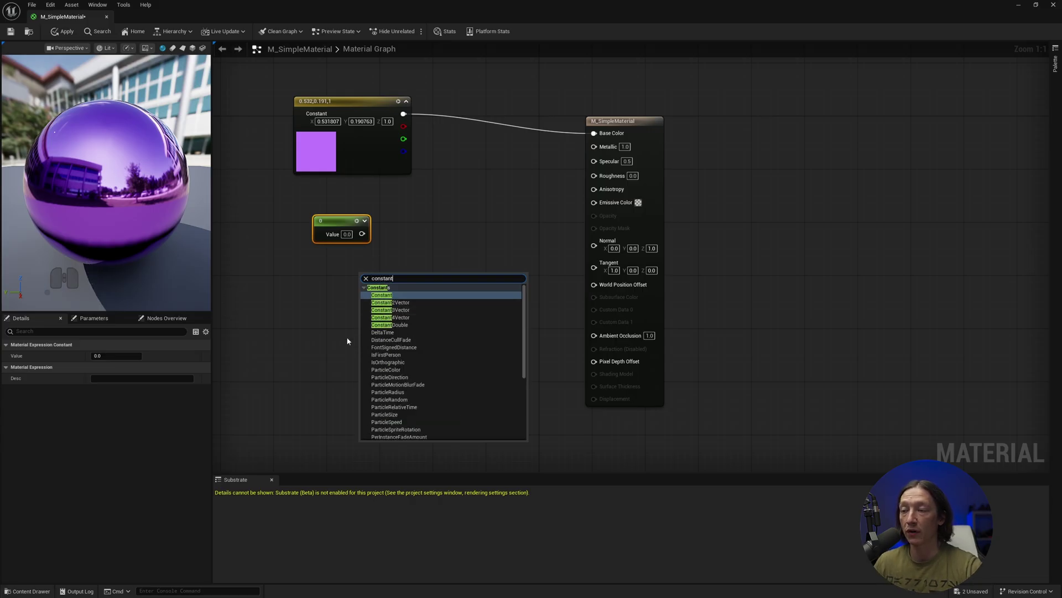
pyautogui.click(306, 301)
pyautogui.moveTo(339, 222); pyautogui.dragTo(597, 147)
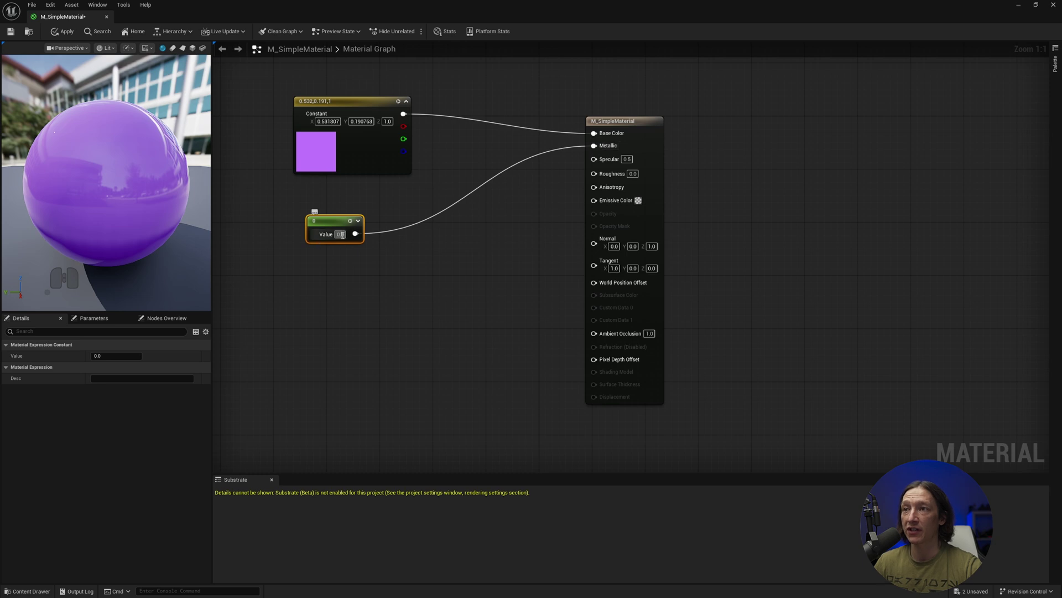
pyautogui.write('0')
pyautogui.press('Return')
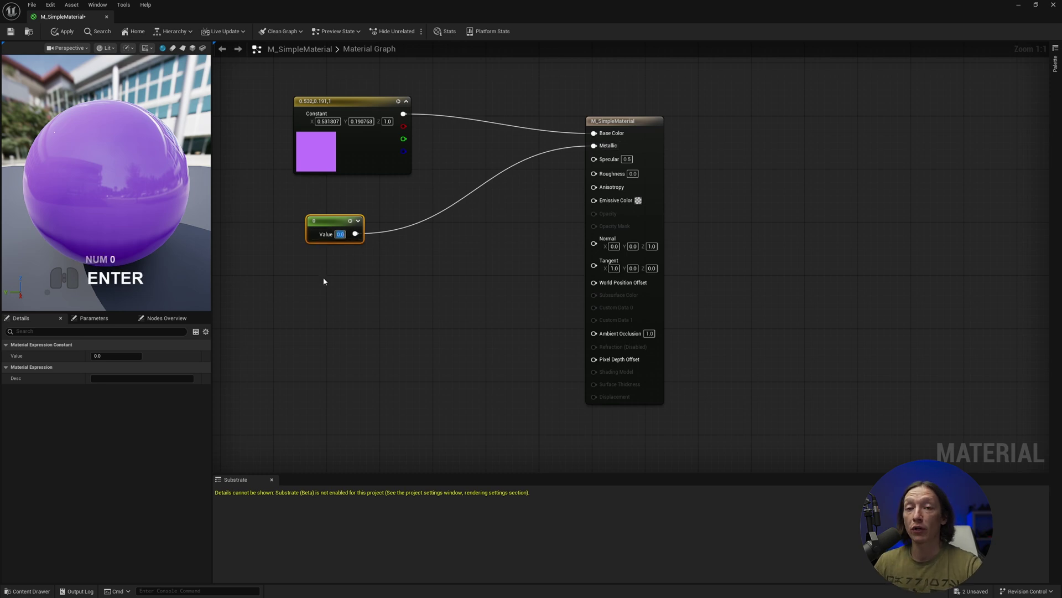
# - Undo the accidental 111111111 entry and set the Metallic constant to 1
pyautogui.write('1111111112')
pyautogui.click(324, 281)
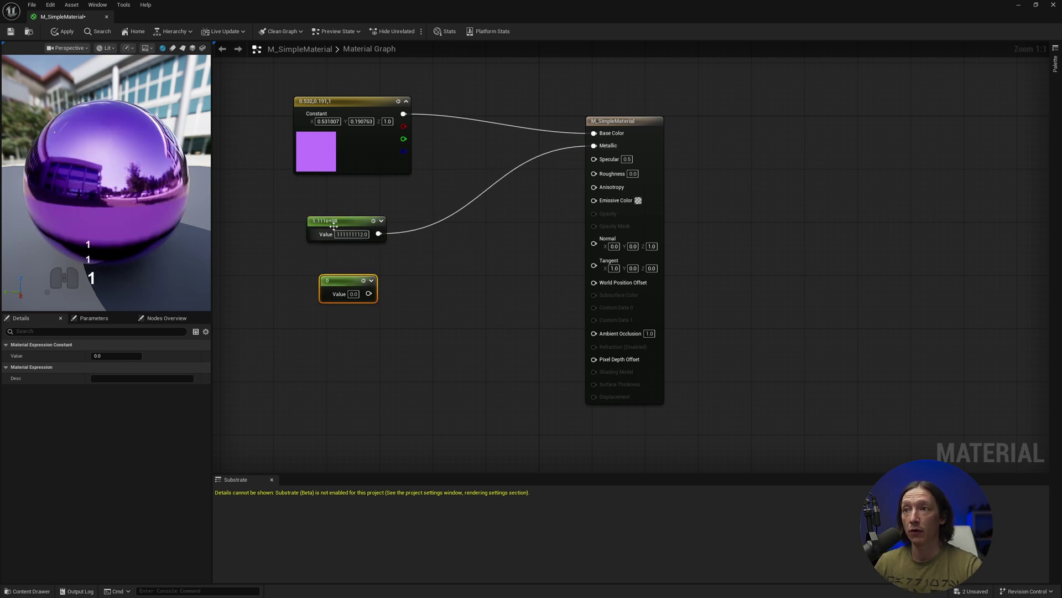
pyautogui.hotkey('ctrl', 'z')
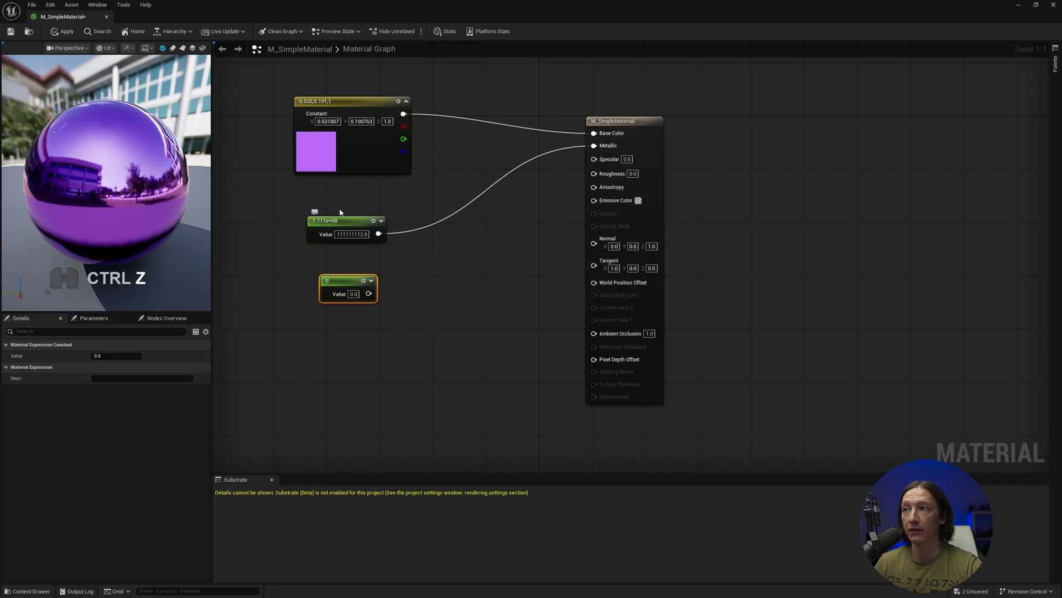
pyautogui.click(351, 235)
pyautogui.write('1')
pyautogui.press('Return')
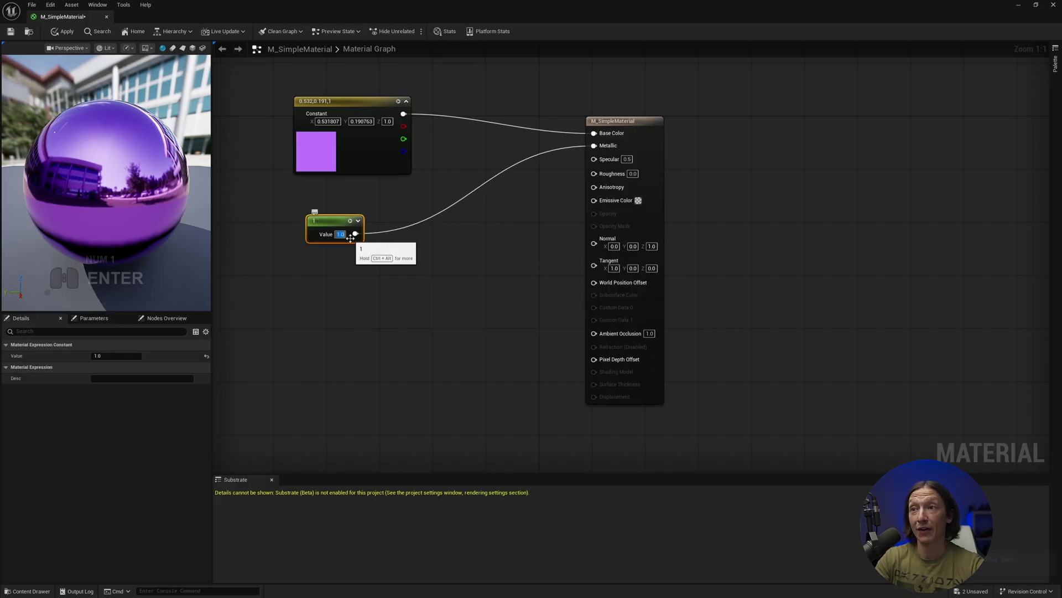
pyautogui.click(333, 258)
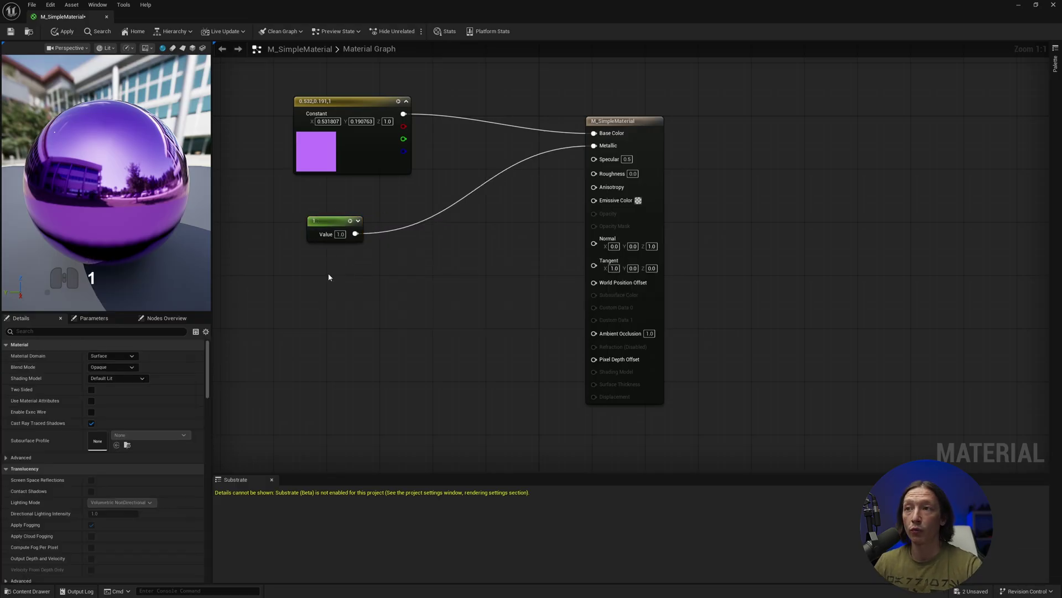
# - Place another scalar Constant of 0 and drag it toward Specular
pyautogui.press('1')
pyautogui.click(327, 273)
pyautogui.moveTo(329, 274); pyautogui.dragTo(602, 161)
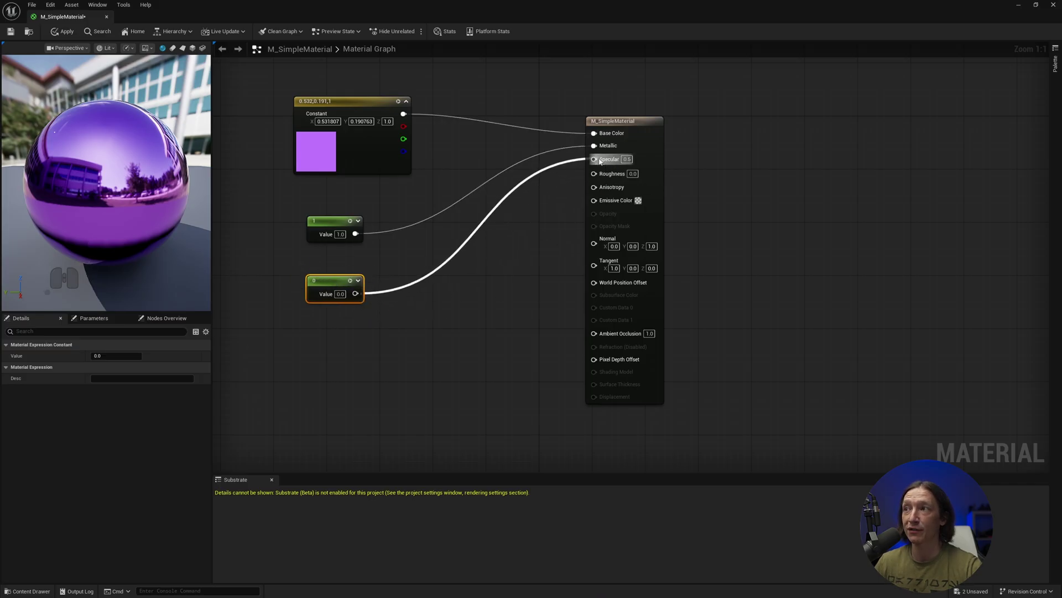
# - Add a 0 Constant wired to Roughness and line the value constants up in a column
pyautogui.click(308, 332)
pyautogui.moveTo(354, 347); pyautogui.dragTo(596, 172)
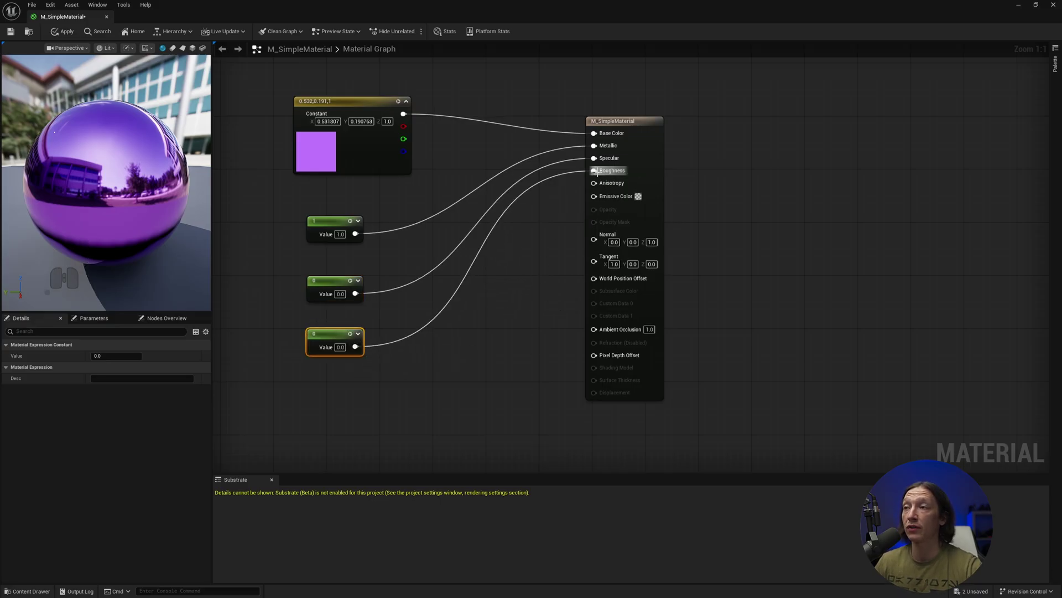
pyautogui.moveTo(328, 223); pyautogui.dragTo(316, 215)
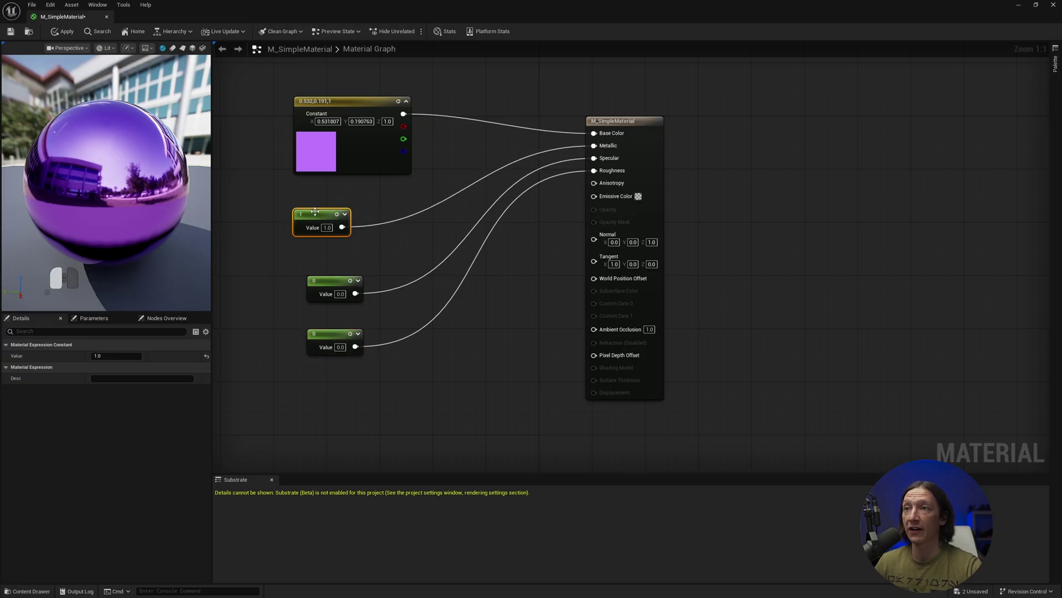
pyautogui.moveTo(332, 286); pyautogui.dragTo(319, 280)
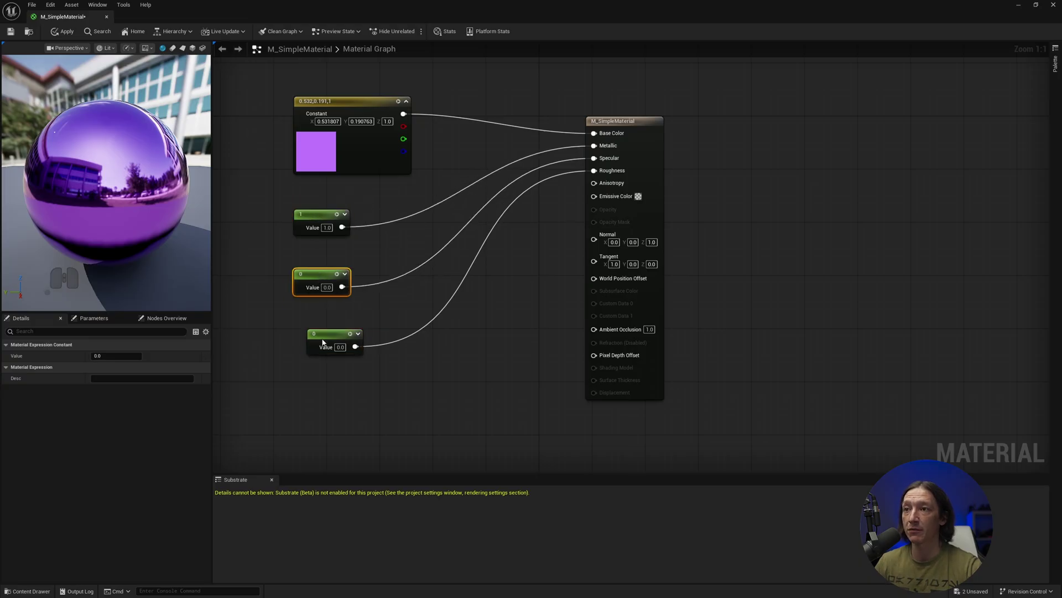
pyautogui.moveTo(323, 343); pyautogui.dragTo(309, 336)
# - Reselect the constants and shift the middle 0 constant to the right
pyautogui.moveTo(261, 151); pyautogui.dragTo(307, 345)
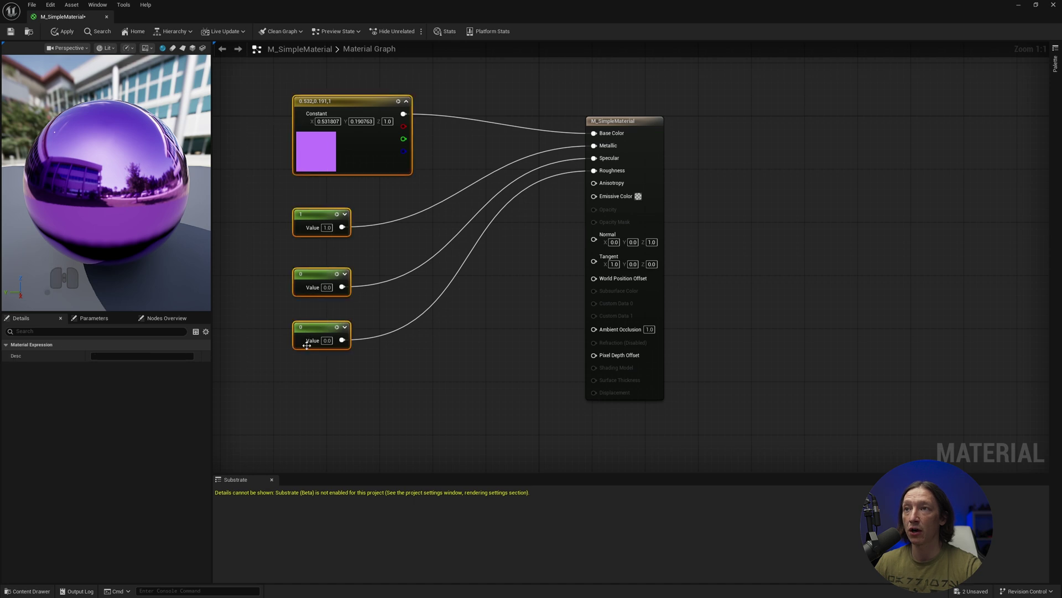
pyautogui.click(288, 266)
pyautogui.moveTo(310, 273); pyautogui.dragTo(357, 274)
pyautogui.rightClick(295, 264)
pyautogui.press('Escape')
# - Marquee-select all four constants and align them with Shift+A/D/W/S, undoing the last two alignments
pyautogui.moveTo(237, 129); pyautogui.dragTo(376, 383)
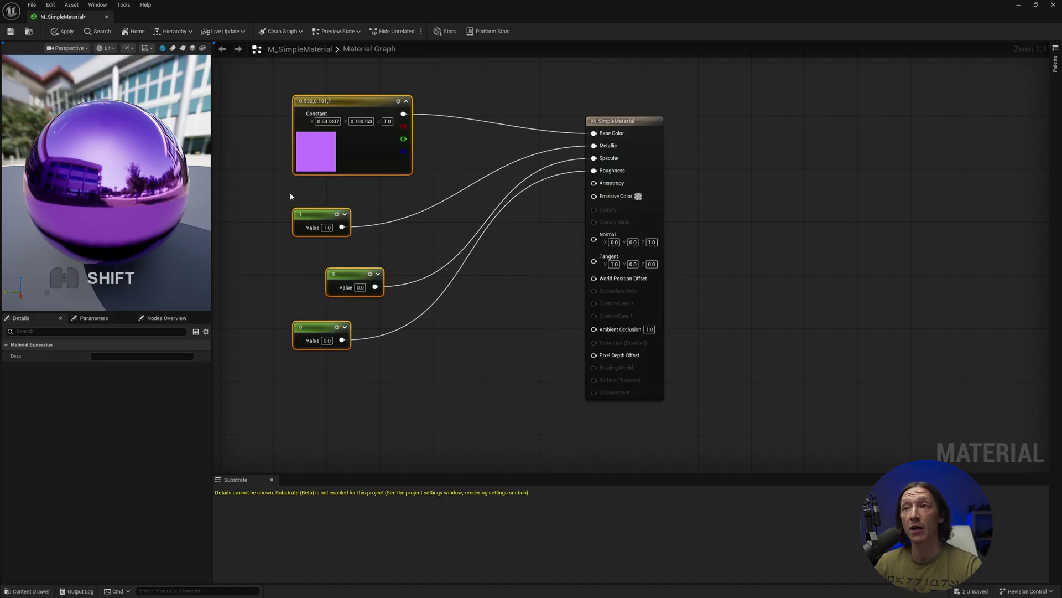
pyautogui.hotkey('shift', 'a')
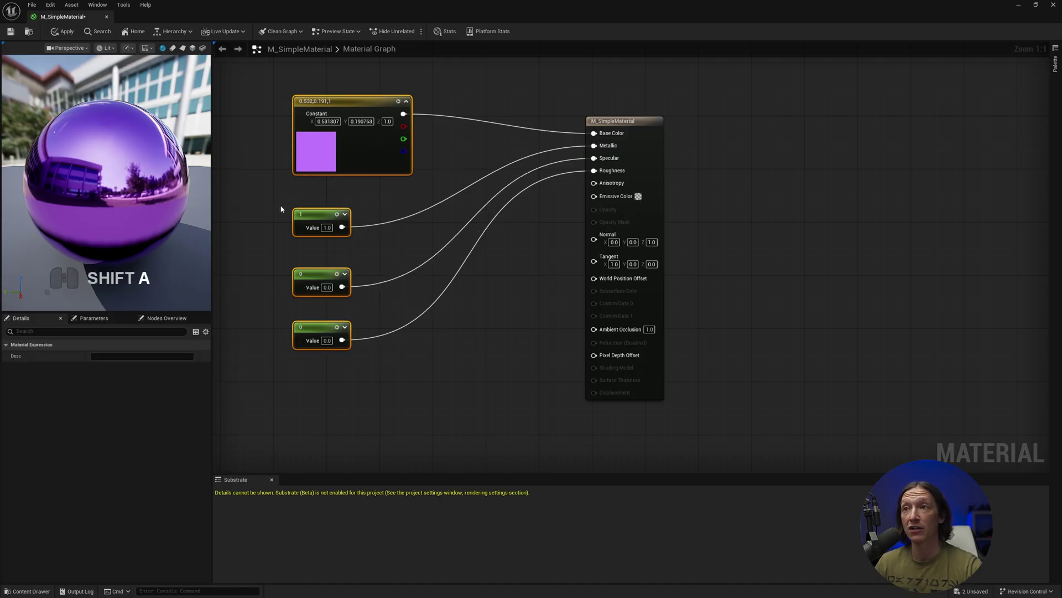
pyautogui.hotkey('shift', 'd')
pyautogui.hotkey('shift', 'w')
pyautogui.hotkey('shift', 's')
pyautogui.hotkey('shift', 'd')
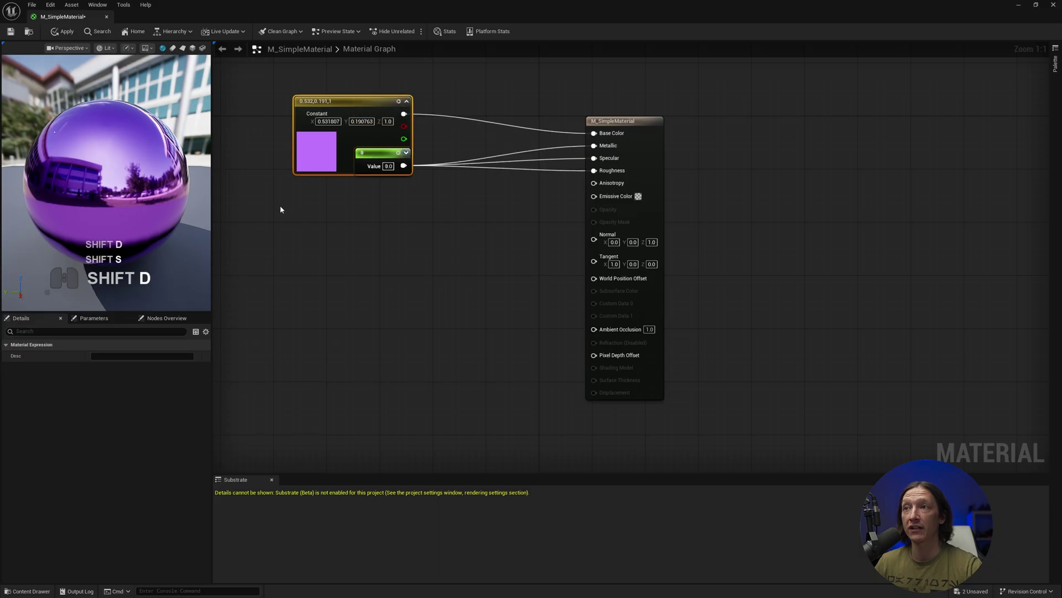
pyautogui.hotkey('shift', 'a')
pyautogui.hotkey('shift', 'w')
pyautogui.hotkey('shift', 's')
pyautogui.hotkey('shift', 'd')
pyautogui.hotkey('ctrl', 'z')
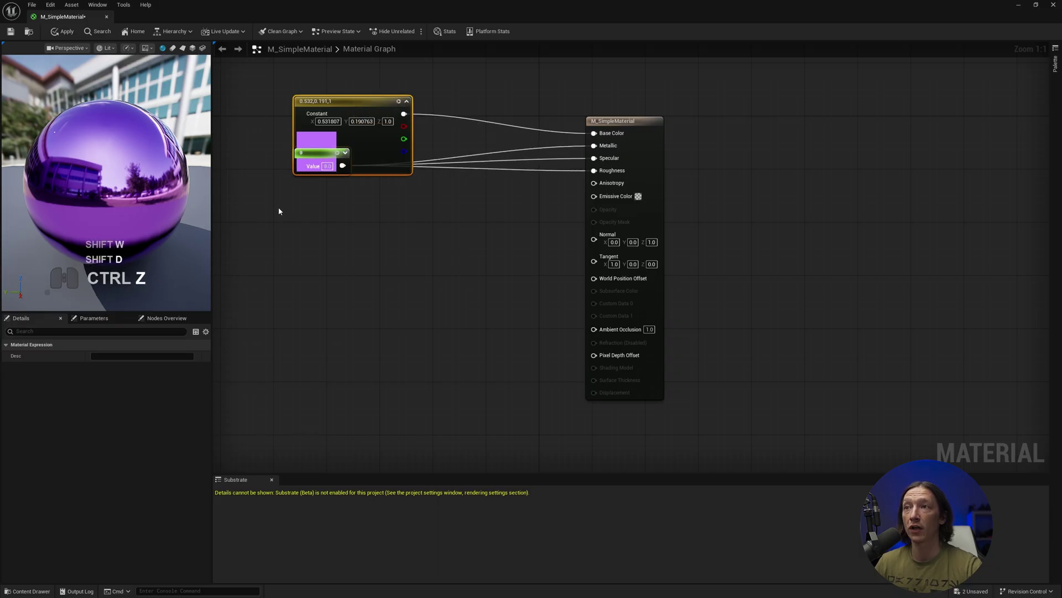
pyautogui.hotkey('ctrl', 'z')
pyautogui.hotkey('ctrl', 'z')
pyautogui.hotkey('ctrl', 'z')
pyautogui.hotkey('ctrl', 'z')
pyautogui.hotkey('ctrl', 'z')
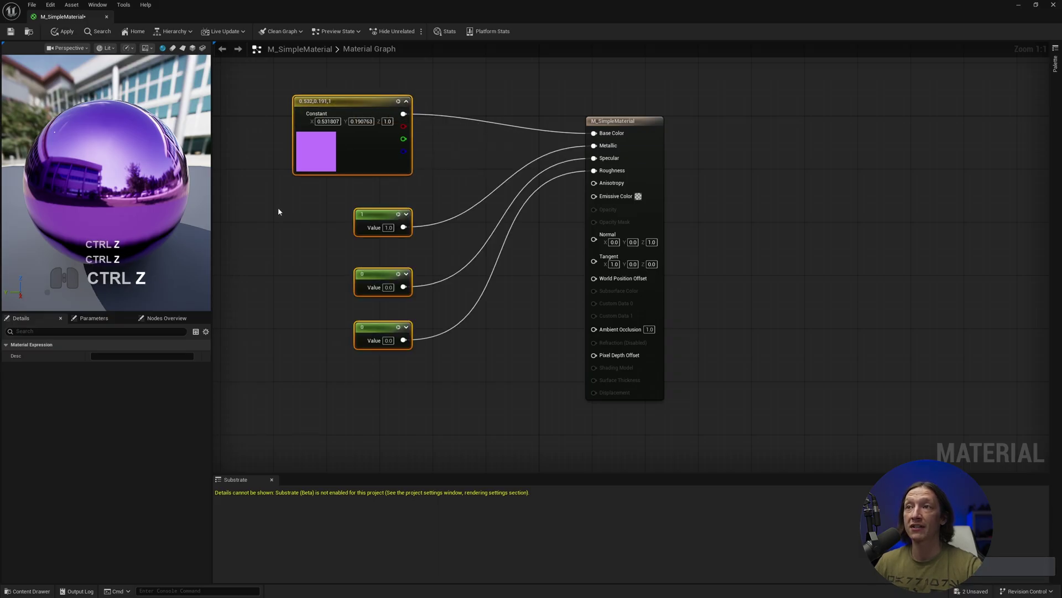
# - Wrap the four constants in a comment box and resize it around them
pyautogui.press('c')
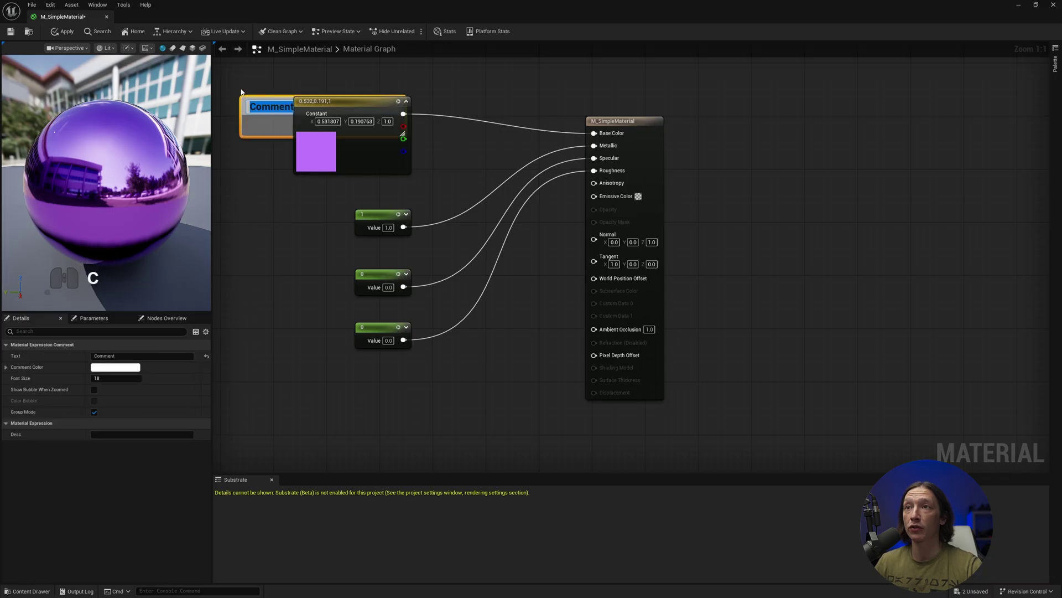
pyautogui.moveTo(262, 141); pyautogui.dragTo(297, 374)
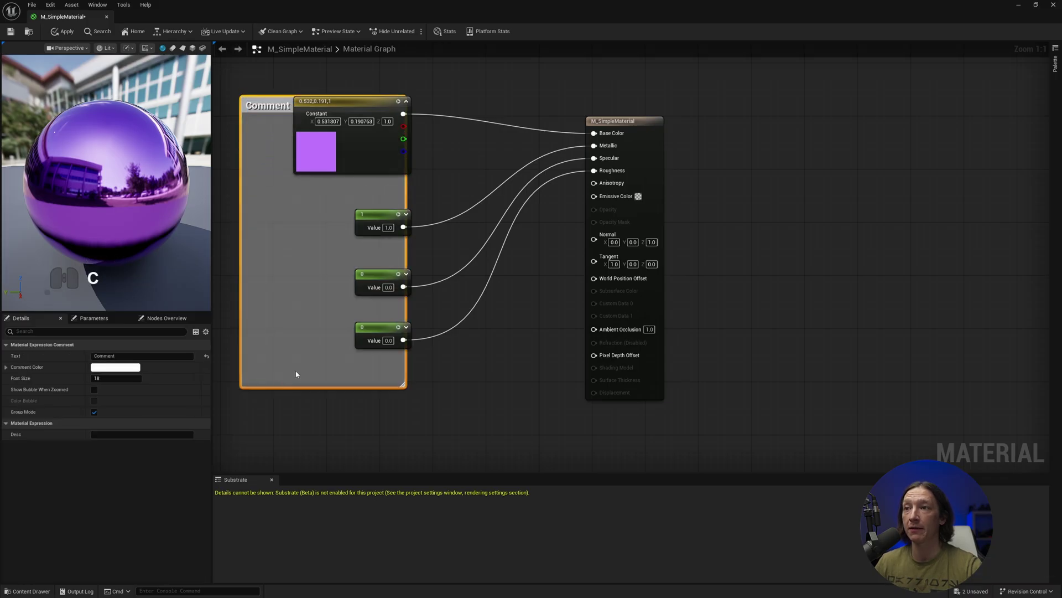
pyautogui.moveTo(406, 186); pyautogui.dragTo(454, 188)
pyautogui.moveTo(281, 103); pyautogui.dragTo(304, 163)
pyautogui.click(285, 116)
pyautogui.moveTo(423, 232); pyautogui.dragTo(347, 344)
pyautogui.moveTo(367, 239); pyautogui.dragTo(309, 247)
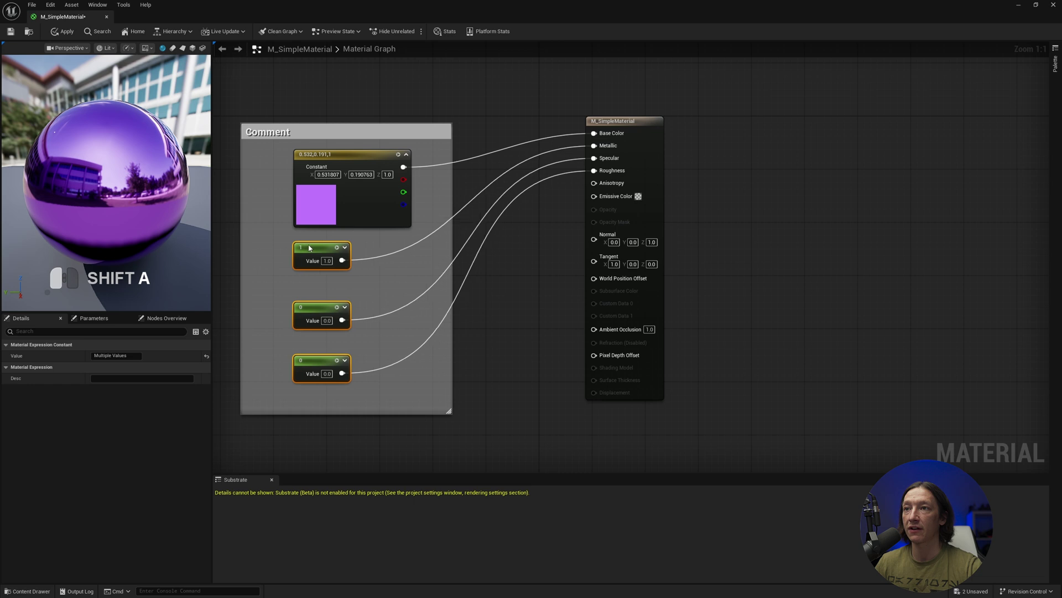
# - Title the comment 'Color Properties' and position the group next to the output node
pyautogui.doubleClick(271, 135)
pyautogui.write('Color Properties')
pyautogui.press('Return')
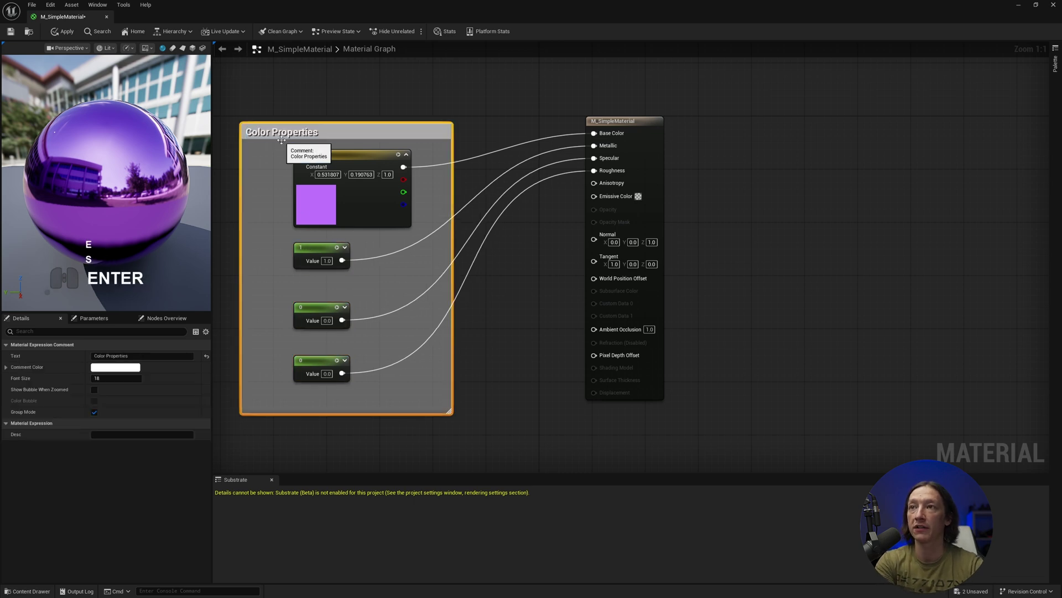
pyautogui.moveTo(322, 135); pyautogui.dragTo(295, 86)
pyautogui.moveTo(444, 104); pyautogui.dragTo(598, 121, button='right')
pyautogui.moveTo(464, 127); pyautogui.dragTo(408, 115)
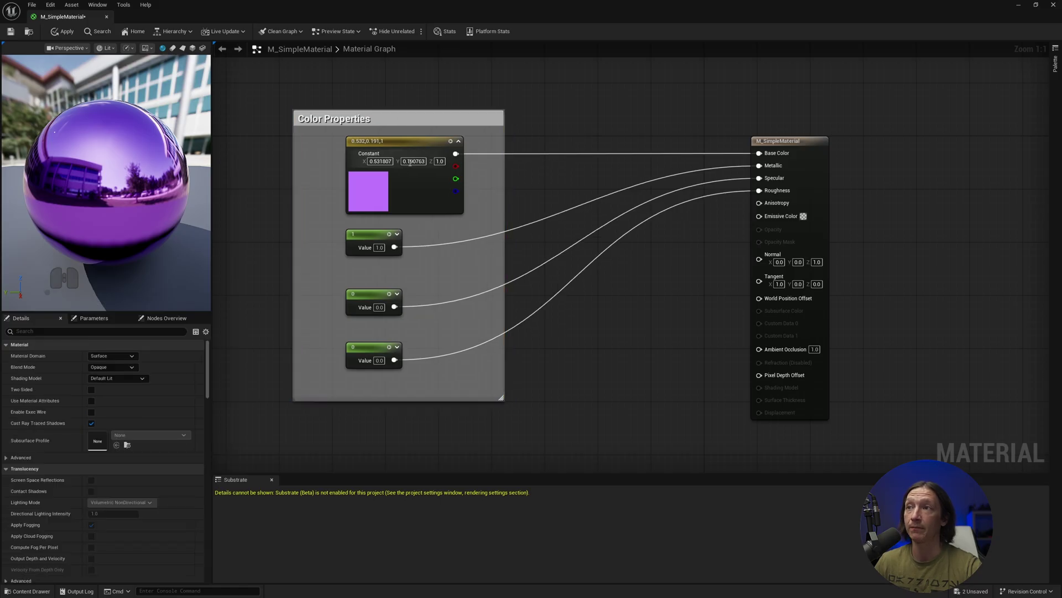
# - Set Specular to 1 and Metallic to 0, apply, and restore the editor window
pyautogui.click(372, 297)
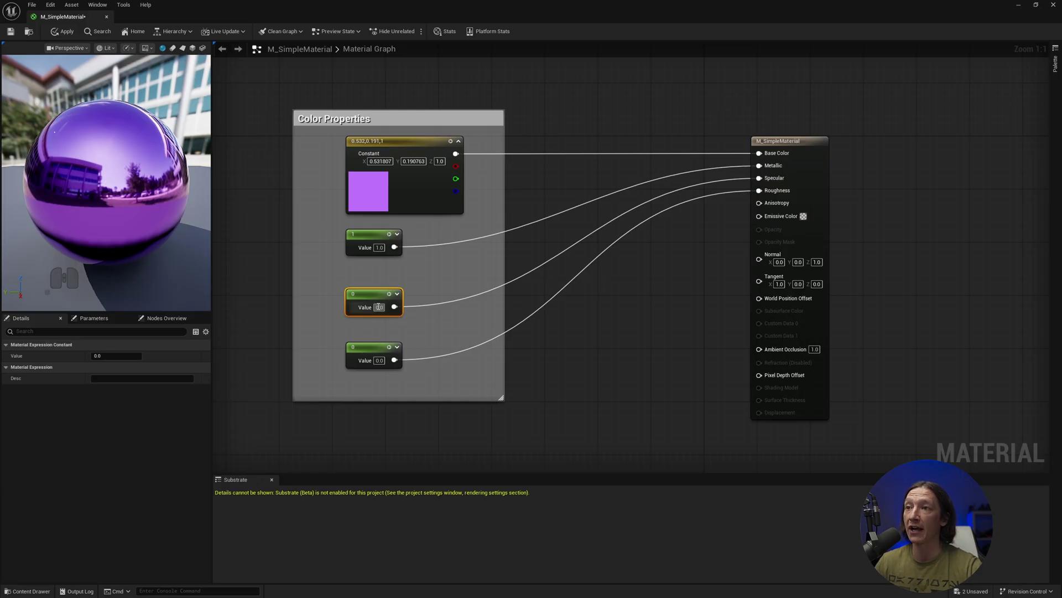
pyautogui.write('1')
pyautogui.press('Return')
pyautogui.write('0')
pyautogui.press('Return')
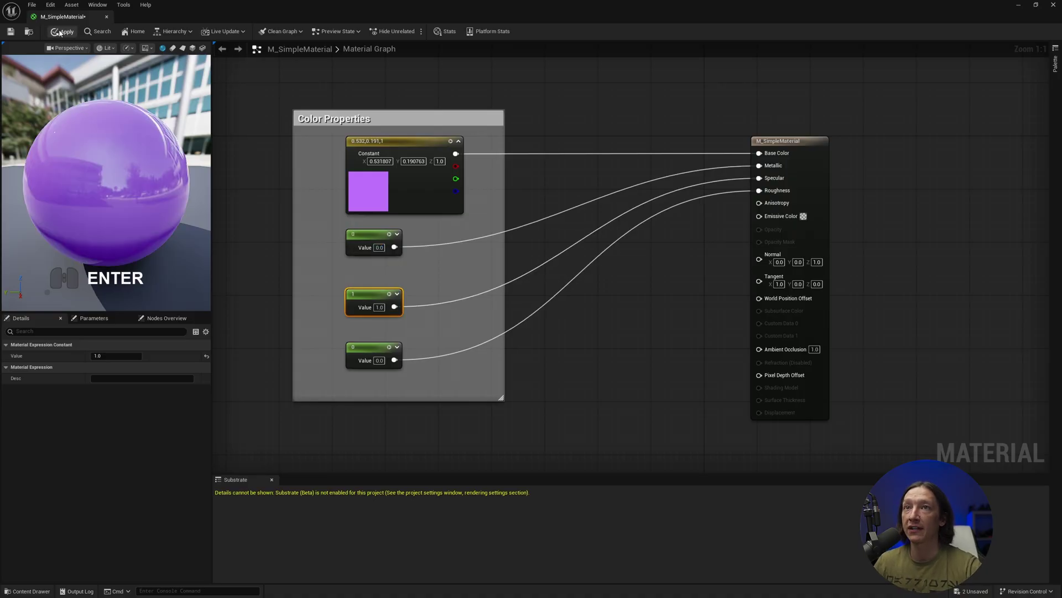
pyautogui.click(60, 33)
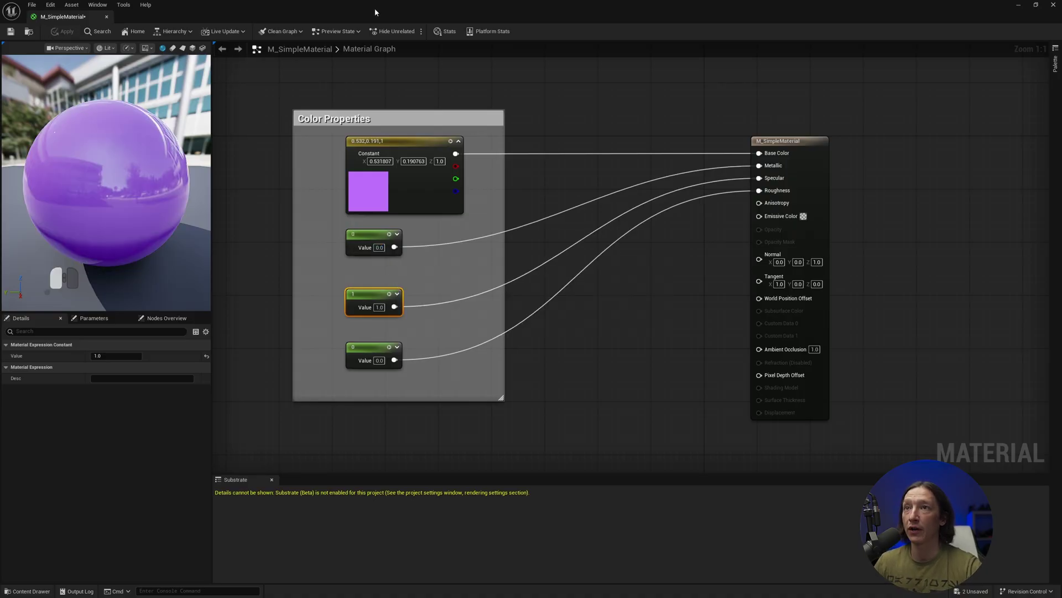
pyautogui.moveTo(375, 12); pyautogui.dragTo(414, 333)
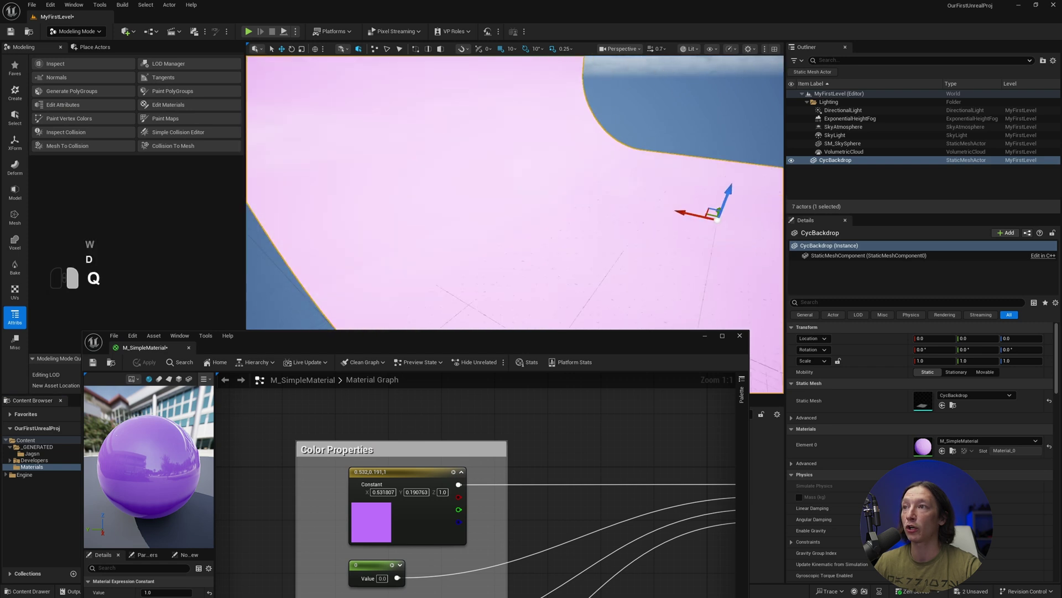
pyautogui.press('d')
pyautogui.press('d')
pyautogui.press('d')
pyautogui.press('a')
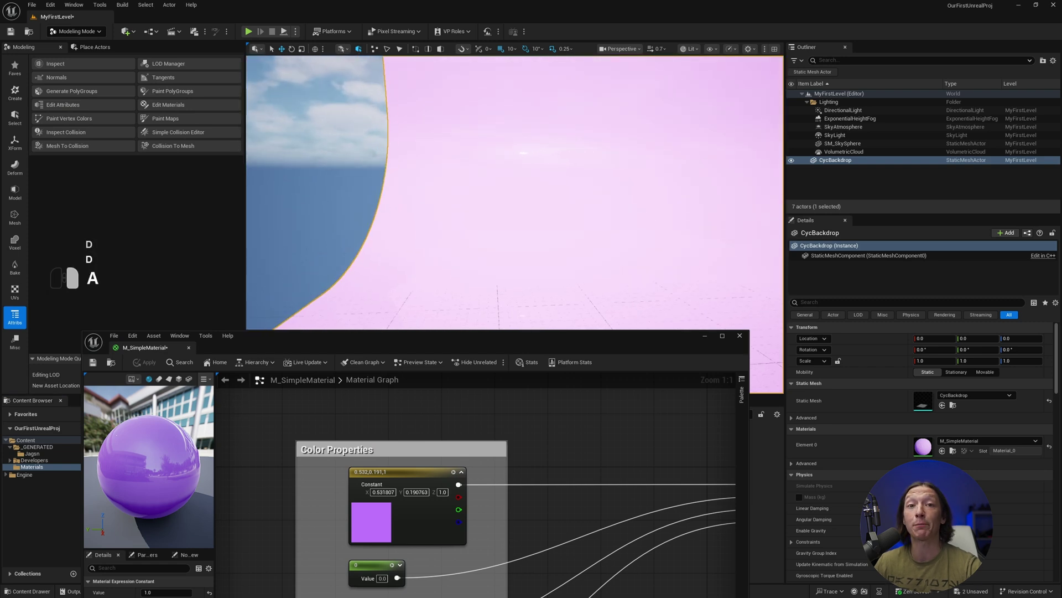
pyautogui.moveTo(463, 335); pyautogui.dragTo(578, 36)
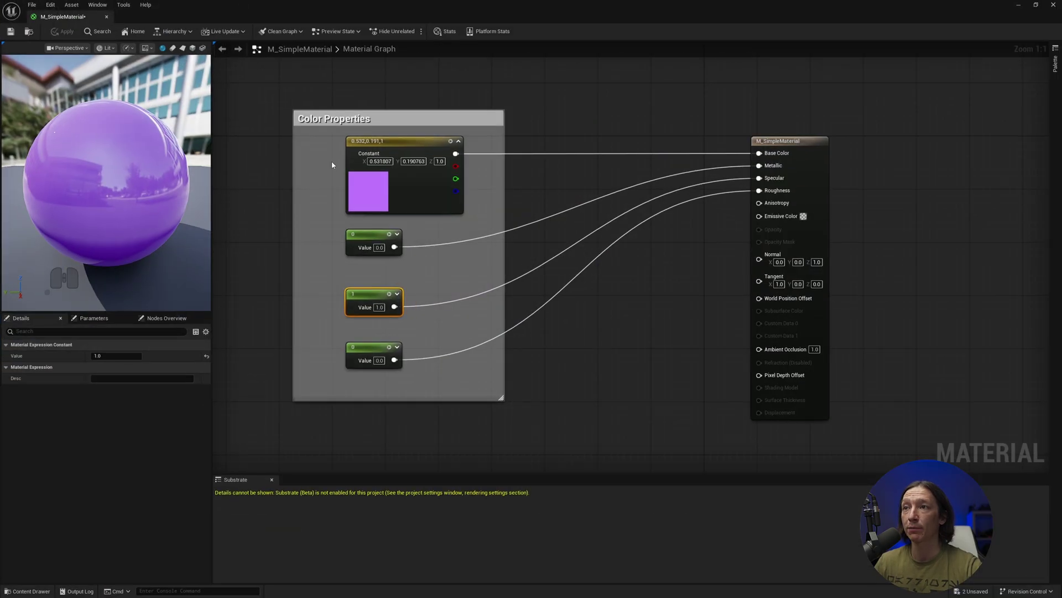
pyautogui.click(377, 147)
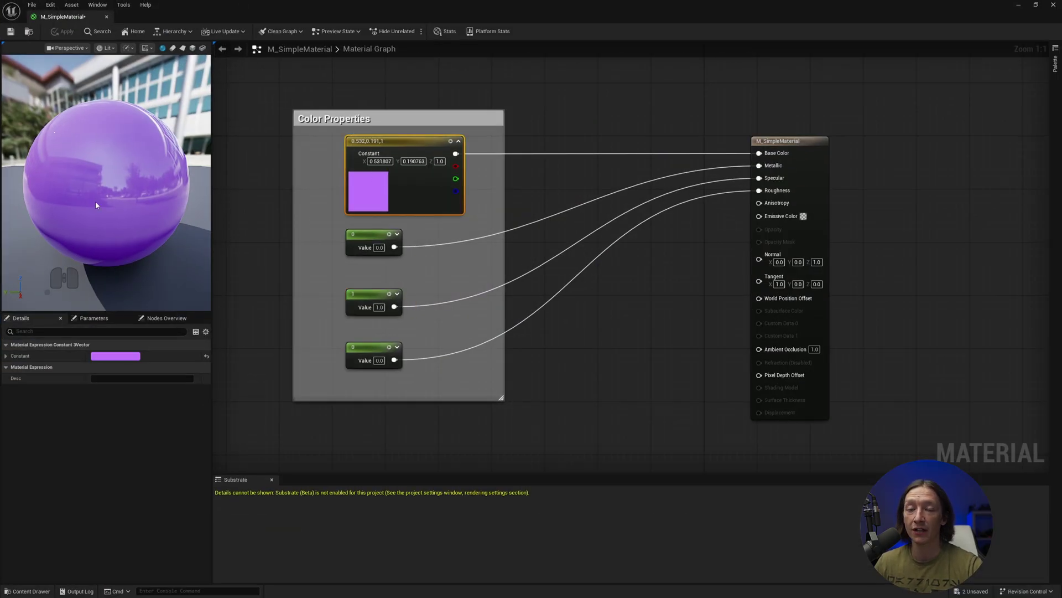
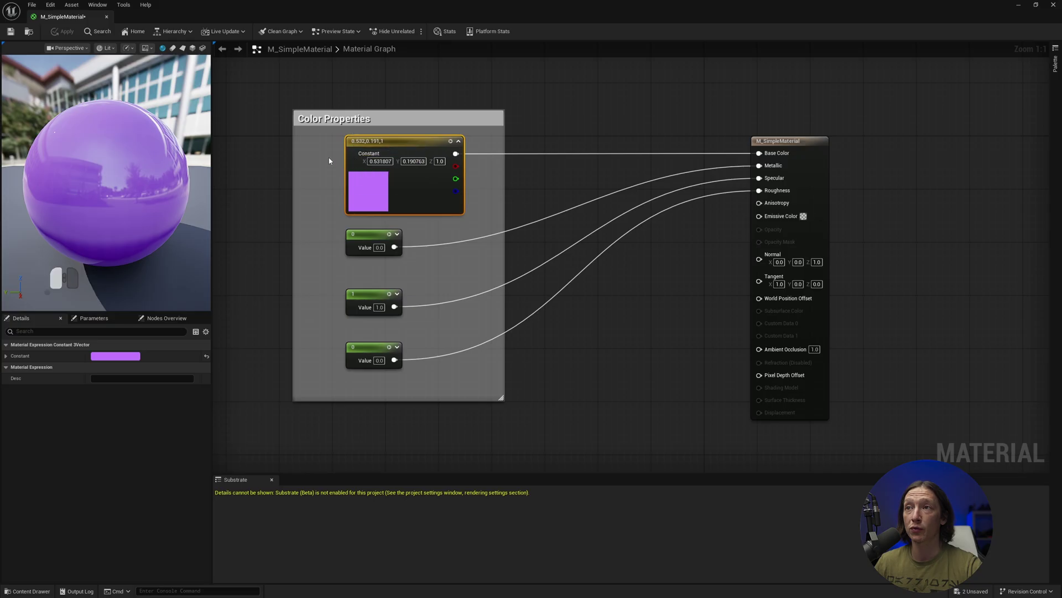
# - Box-select the purple colour constant and the three value constants feeding Metallic, Specular and Roughness
pyautogui.moveTo(329, 158); pyautogui.dragTo(420, 386)
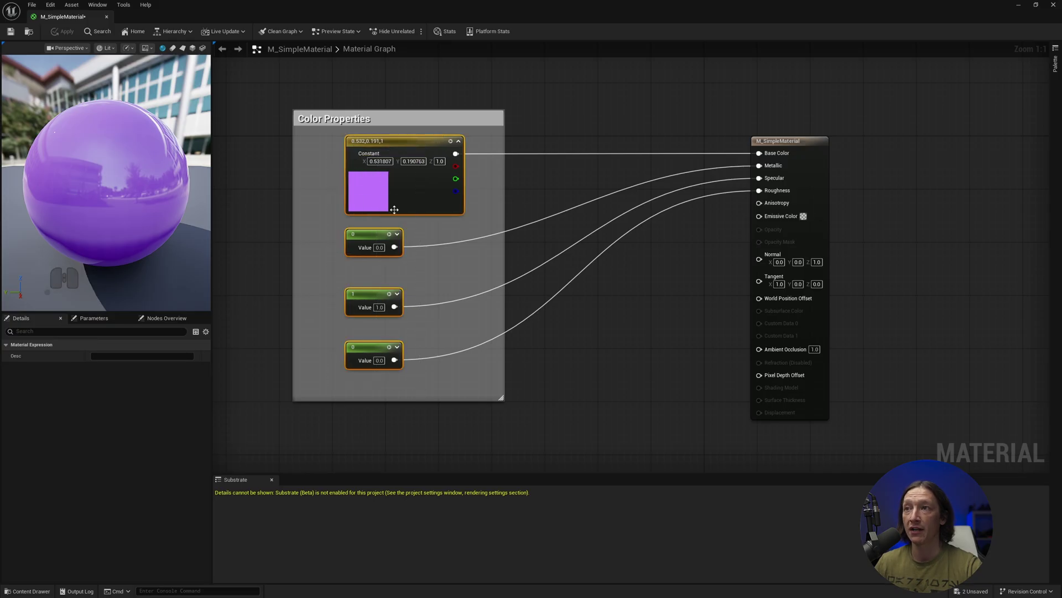
# - Convert the four selected constants to parameters and name the colour parameter Color
pyautogui.rightClick(375, 188)
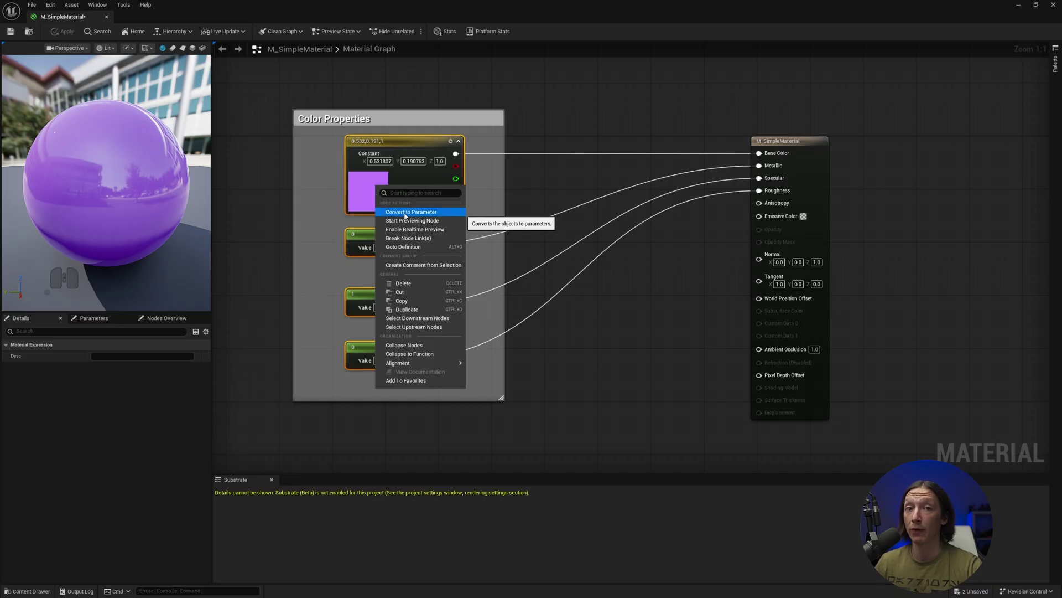
pyautogui.click(405, 212)
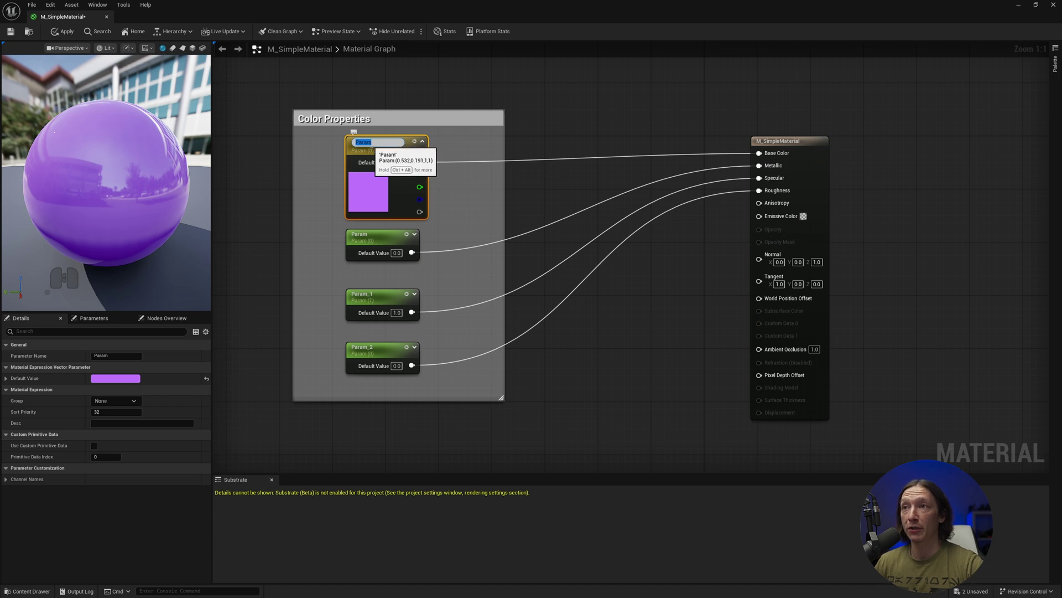
pyautogui.write('Color')
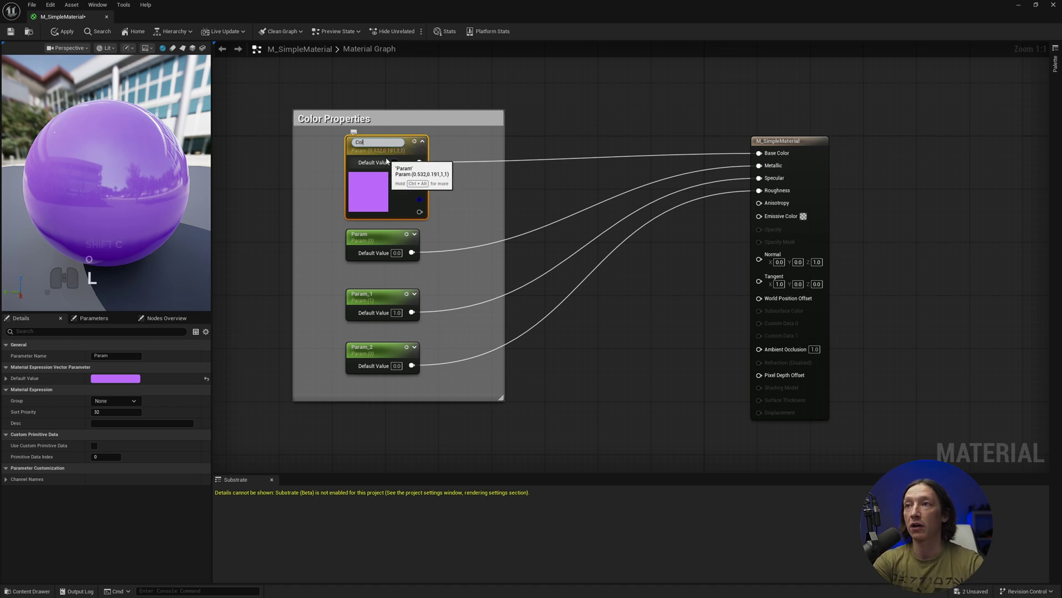
pyautogui.press('Return')
# - Rename the first two scalar parameters Metallic and Specular
pyautogui.doubleClick(369, 238)
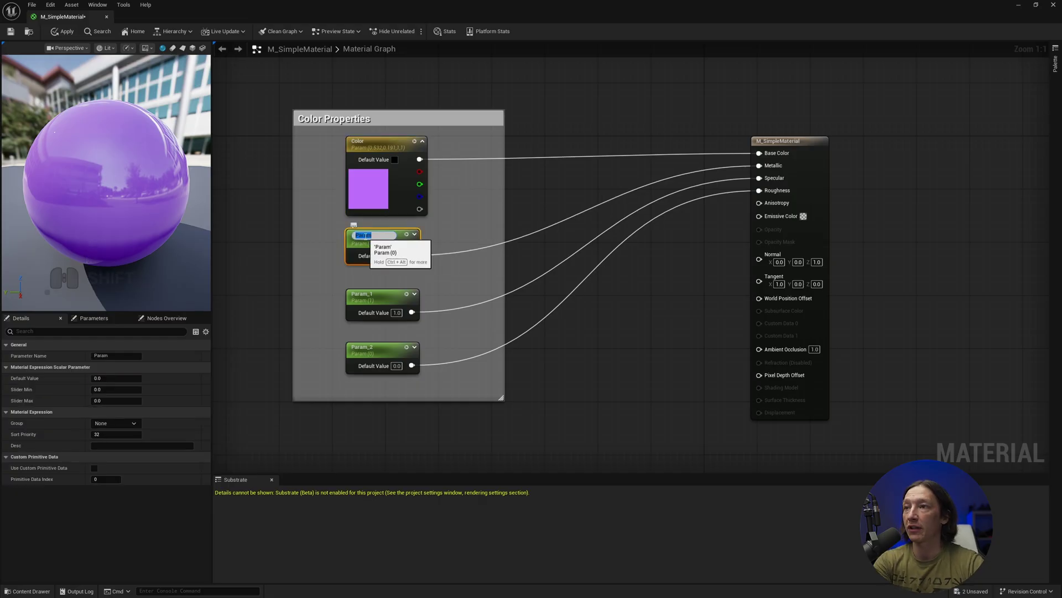
pyautogui.write('Metallic')
pyautogui.press('Return')
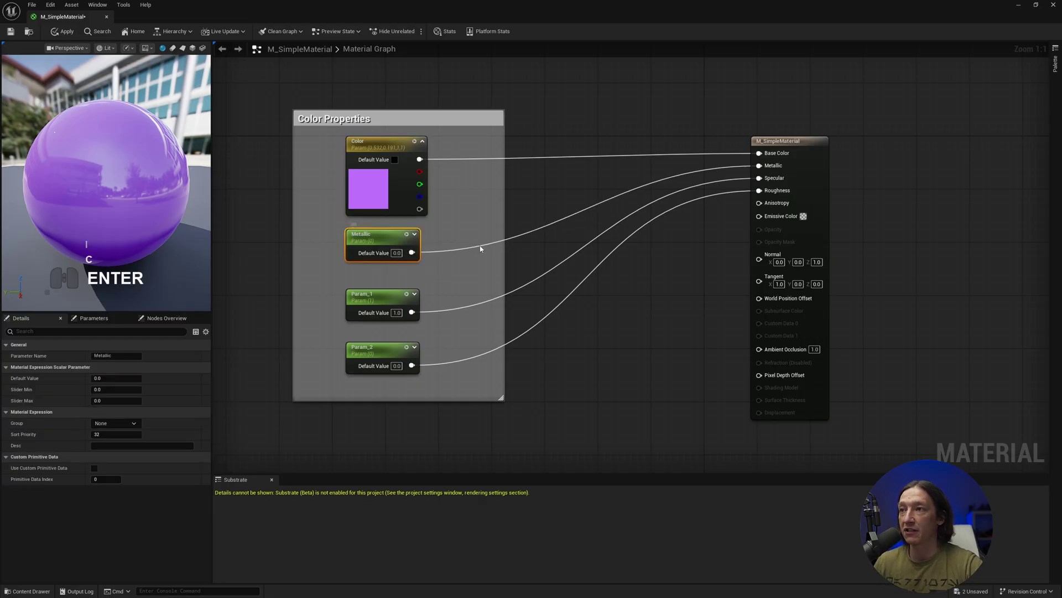
pyautogui.doubleClick(381, 295)
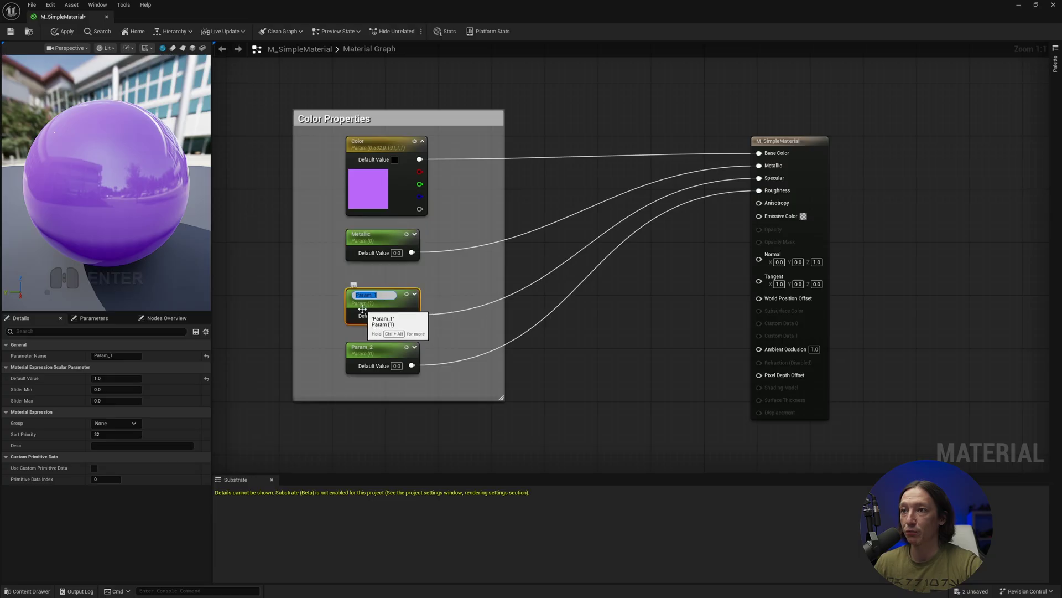
pyautogui.write('Specular')
pyautogui.press('Return')
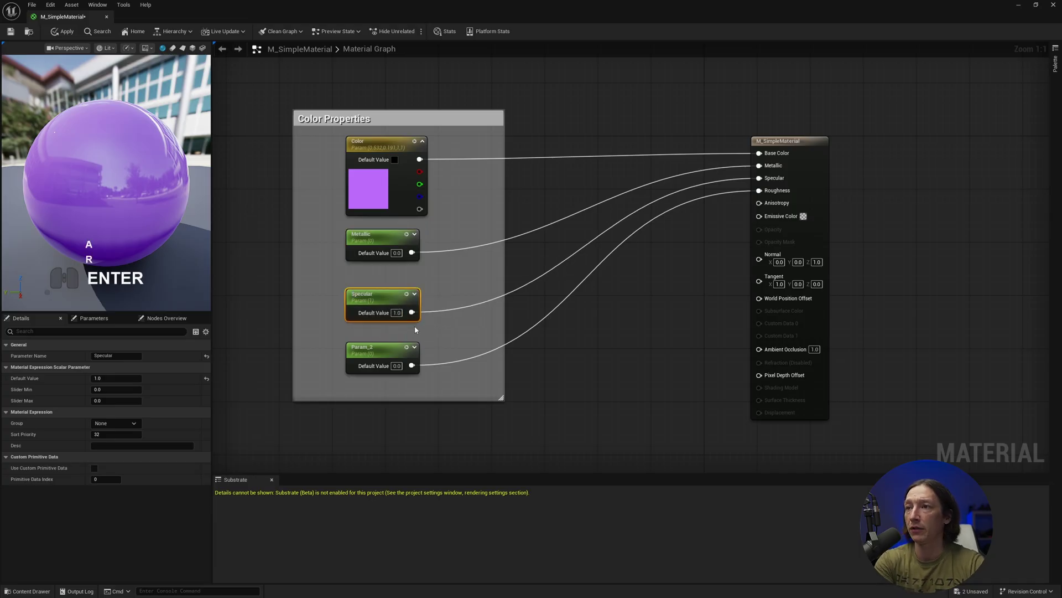
# - Rename the last parameter Roughness, fixing the 'Roughenss' typo
pyautogui.click(380, 353)
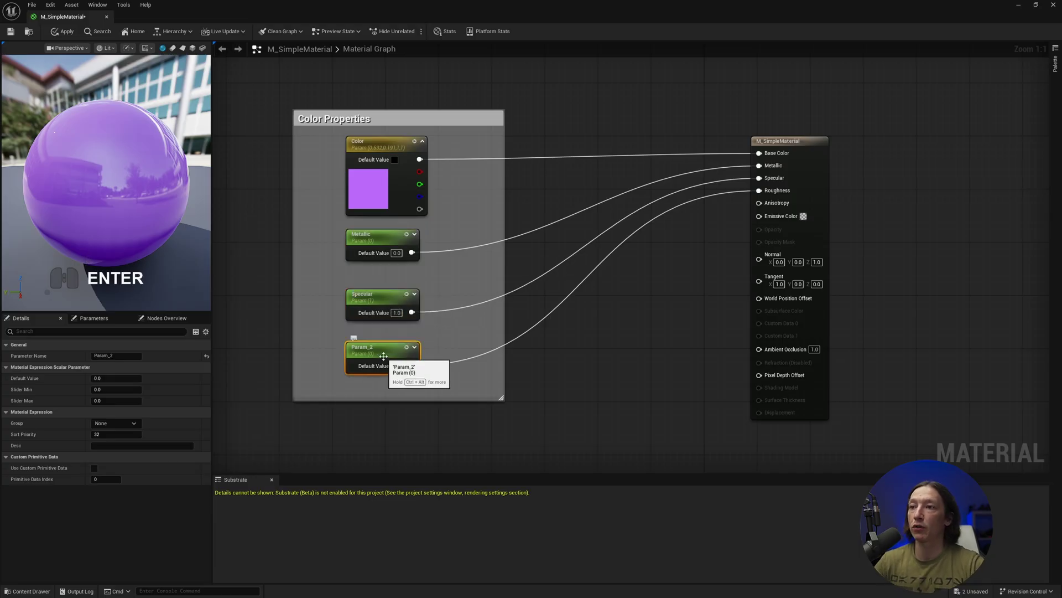
pyautogui.press('F2')
pyautogui.write('Roughen')
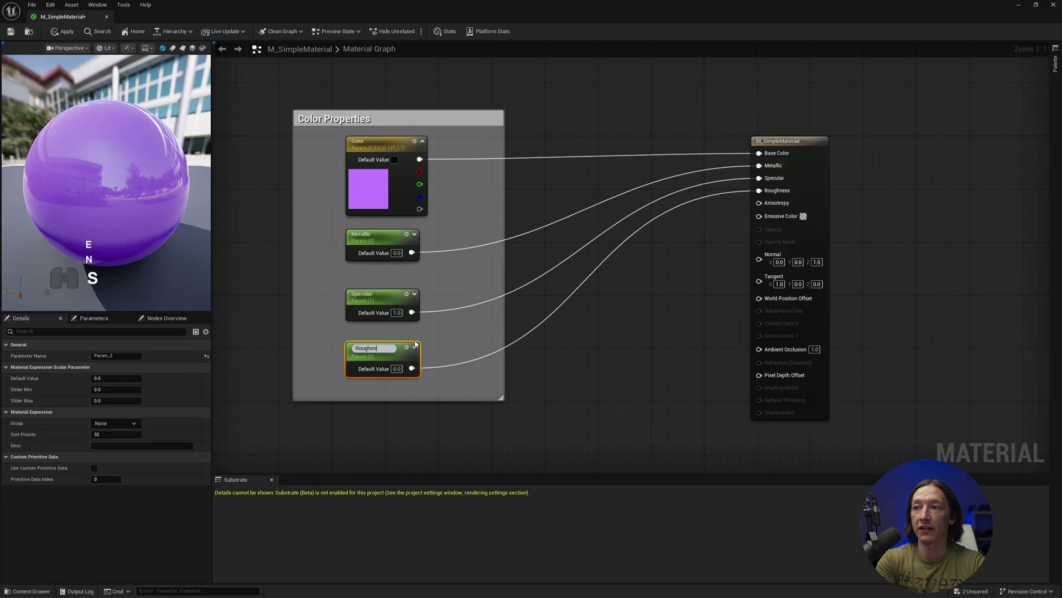
pyautogui.write('ss')
pyautogui.press('Return')
pyautogui.press('F2')
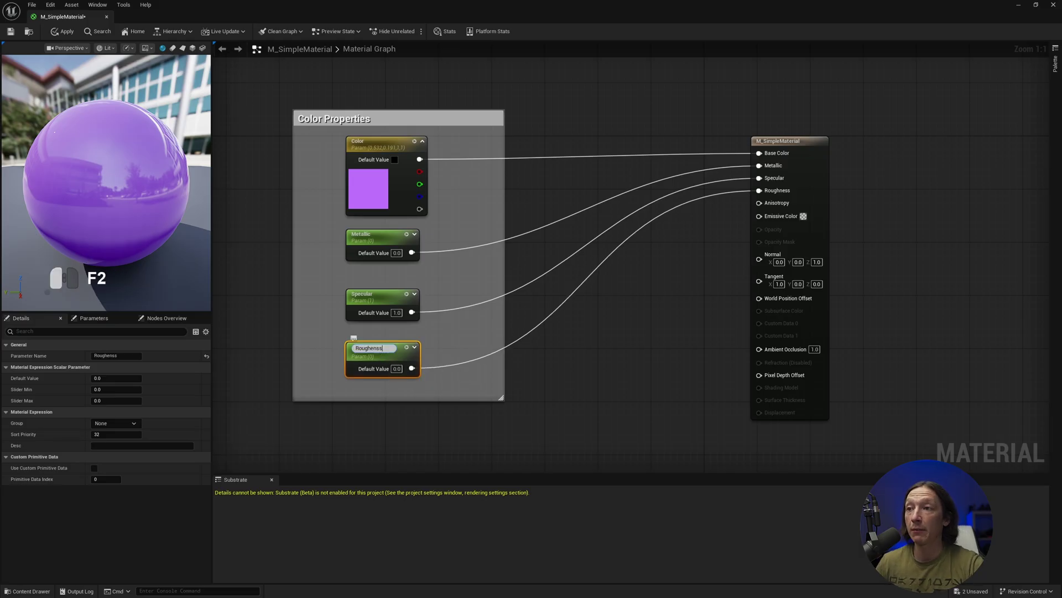
pyautogui.press('BackSpace')
pyautogui.press('BackSpace')
pyautogui.press('BackSpace')
pyautogui.write('ness')
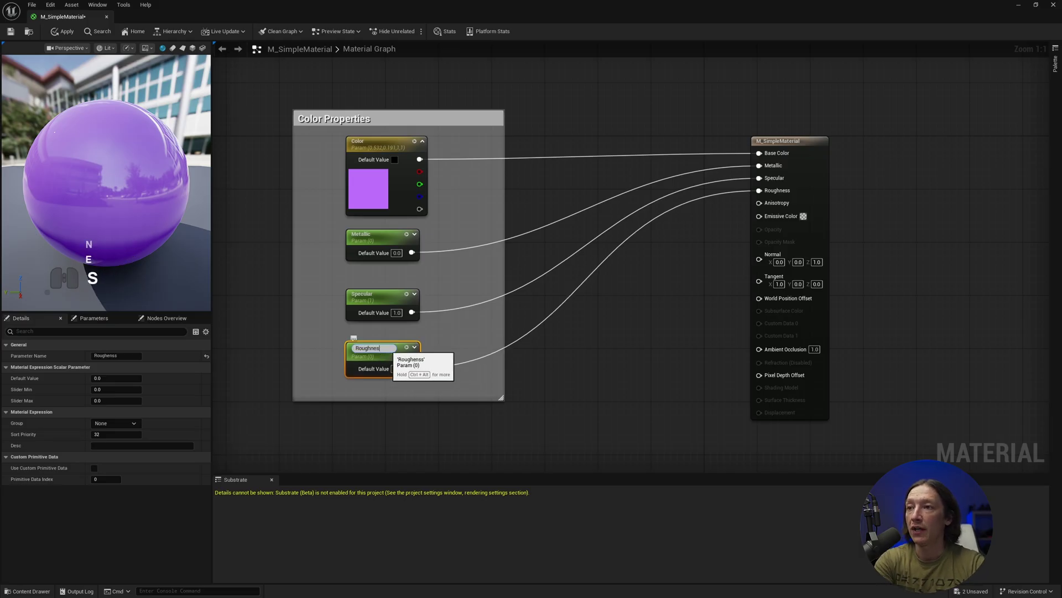
pyautogui.press('Return')
pyautogui.rightClick(388, 352)
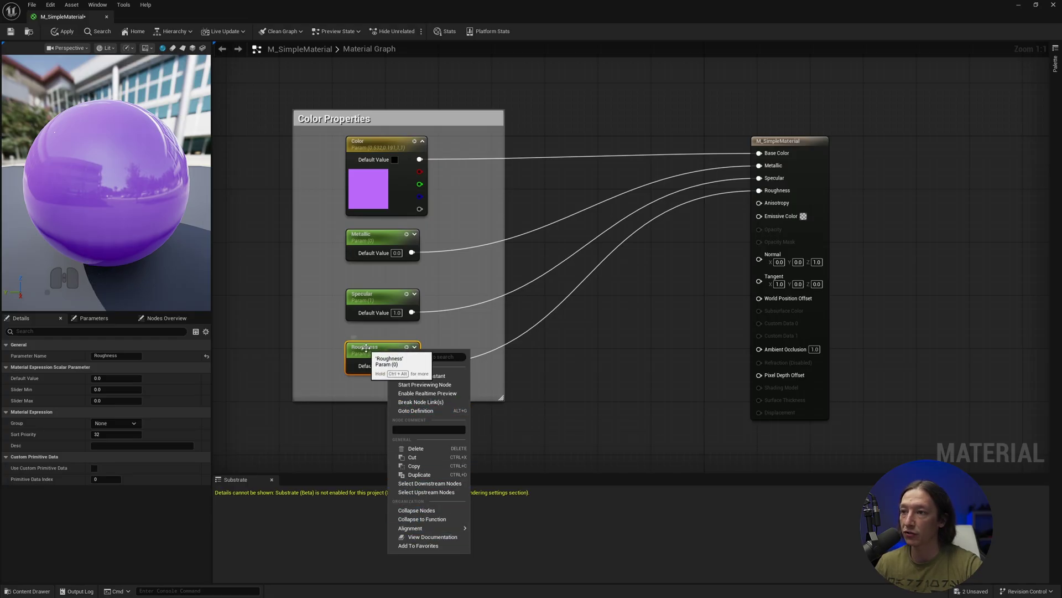
pyautogui.click(390, 349)
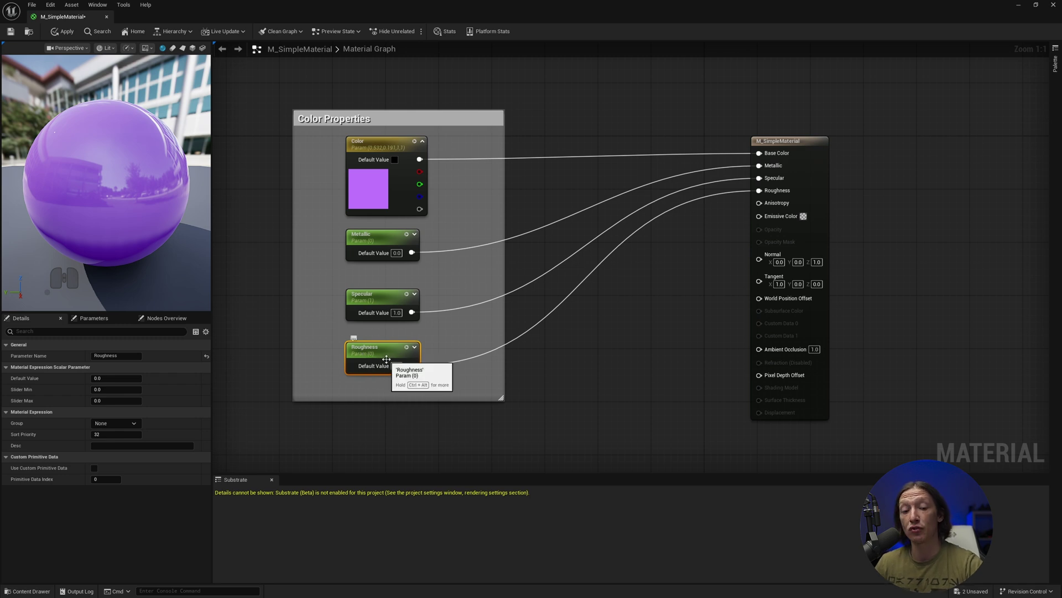
pyautogui.press('F2')
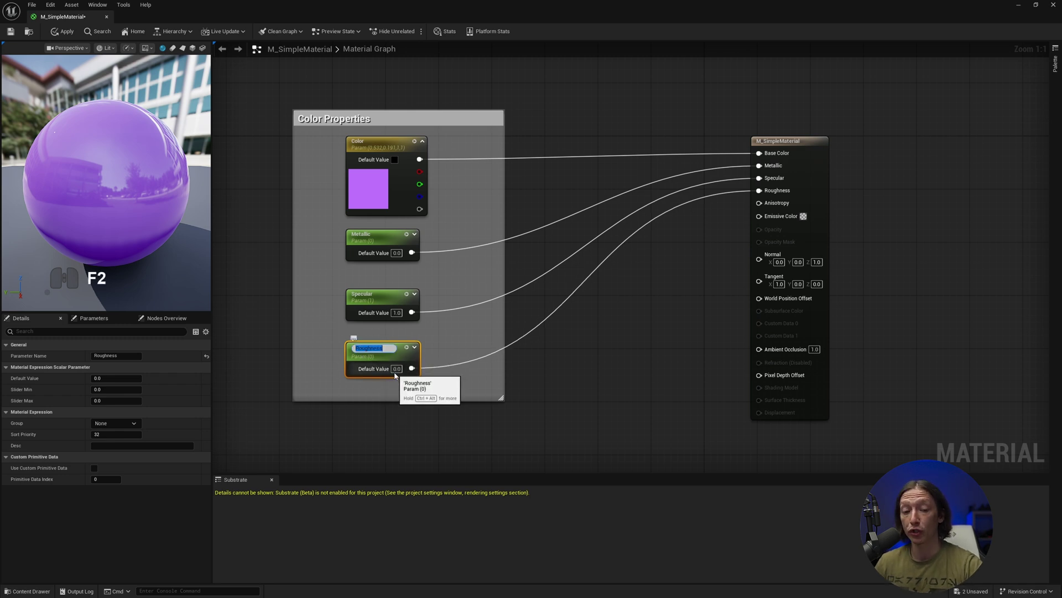
pyautogui.click(375, 297)
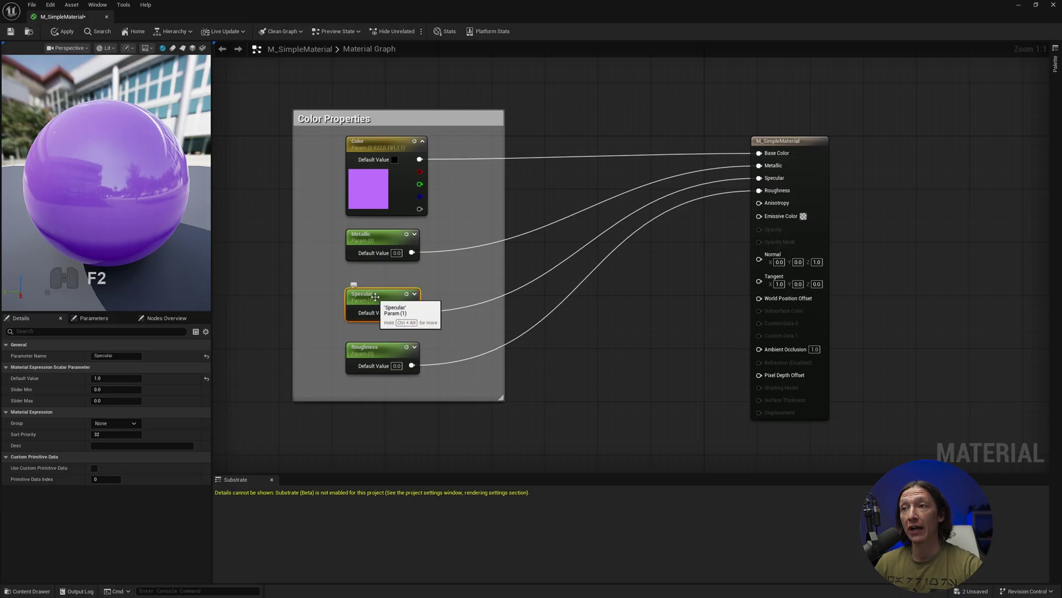
pyautogui.click(380, 235)
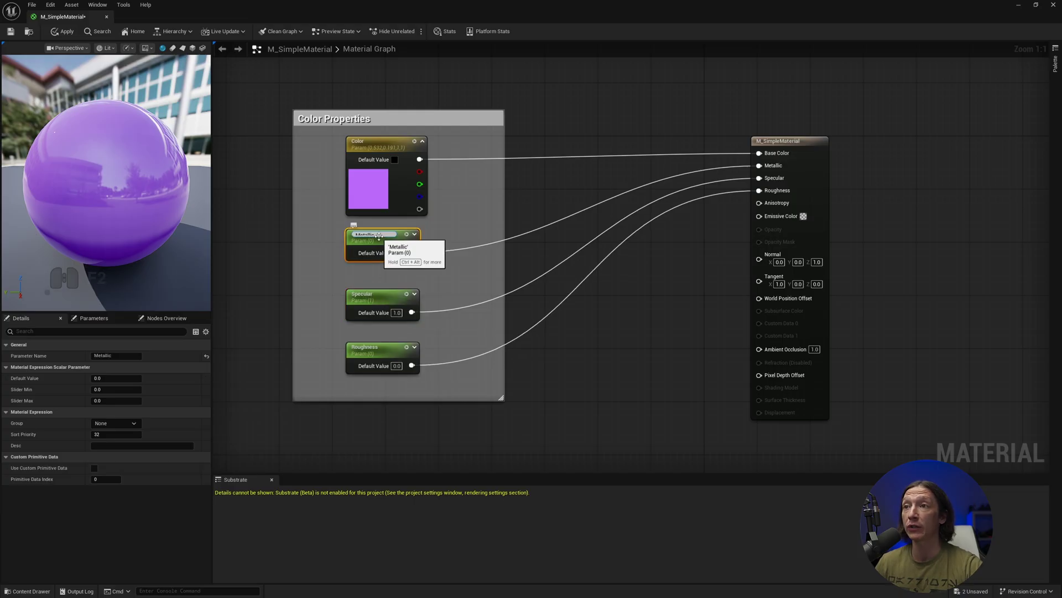
pyautogui.press('F2')
pyautogui.click(374, 295)
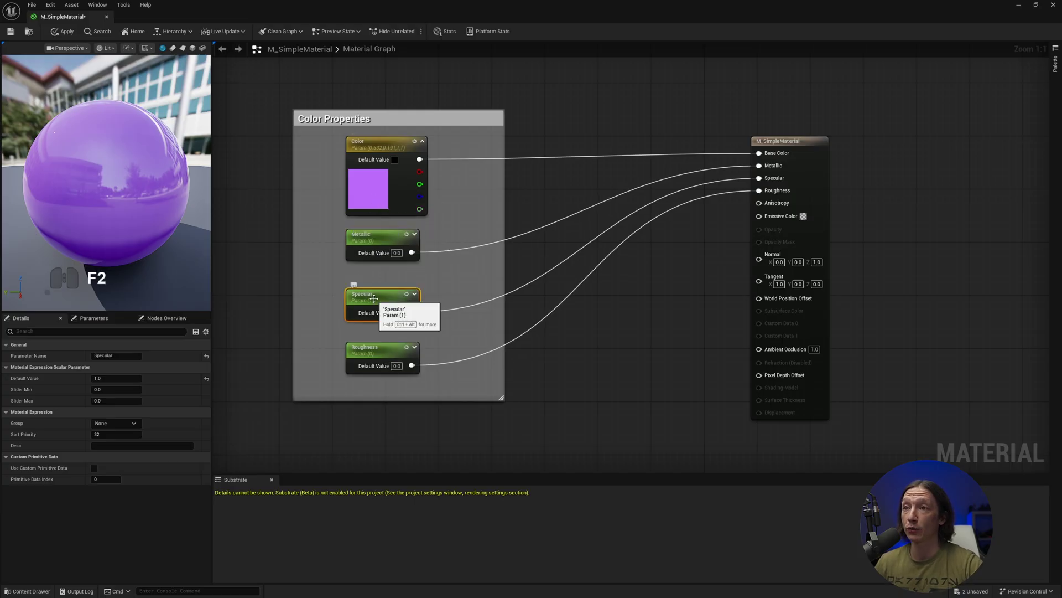
pyautogui.press('F2')
pyautogui.press('Escape')
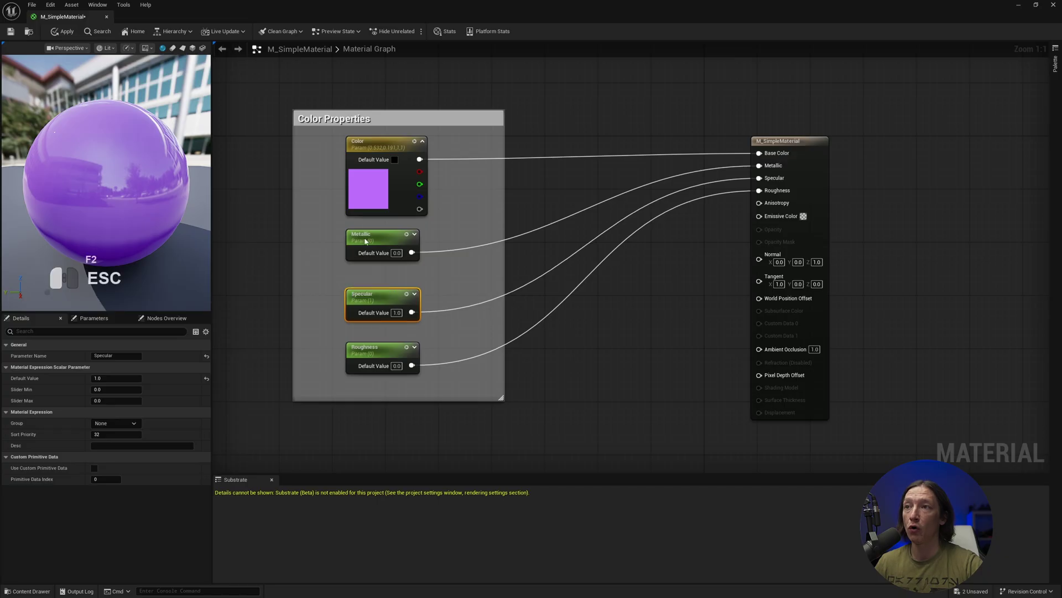
pyautogui.click(366, 235)
pyautogui.rightClick(355, 237)
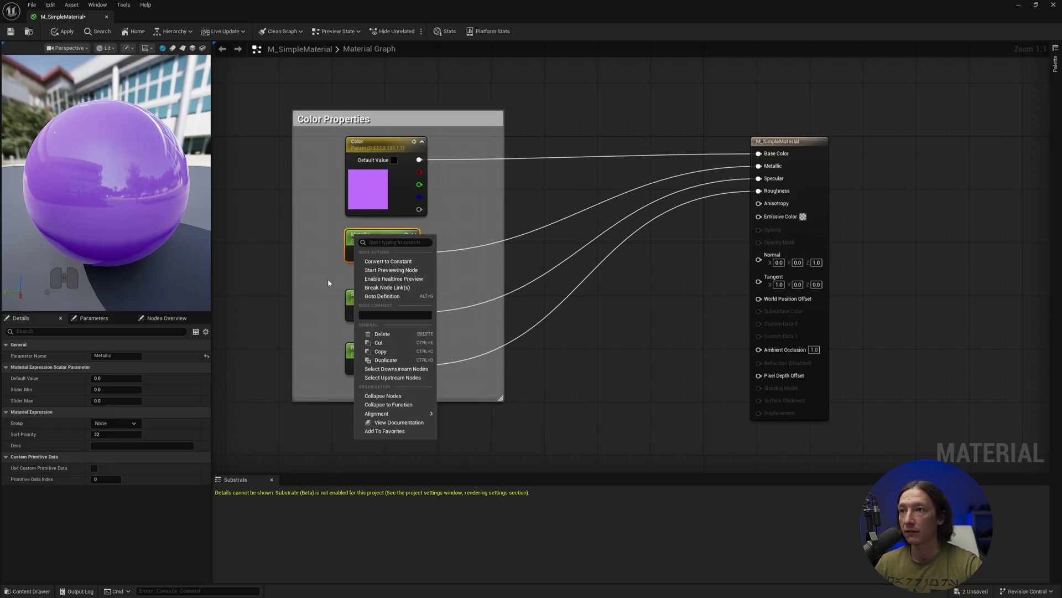
pyautogui.press('Escape')
pyautogui.press('F2')
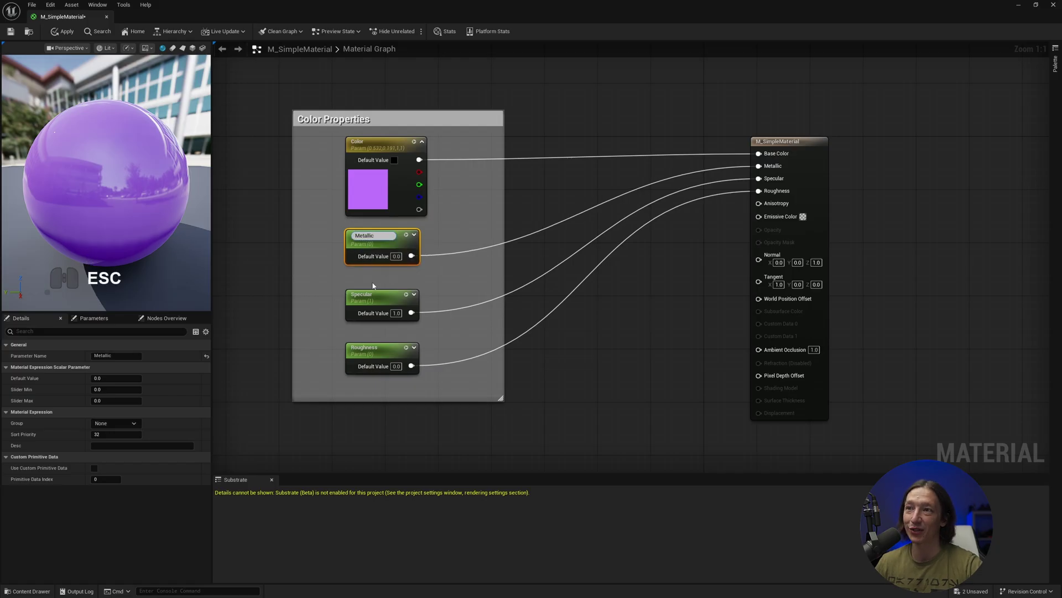
# - Assign all four parameter nodes to the group 'Material Properties'
pyautogui.moveTo(327, 154); pyautogui.dragTo(382, 387)
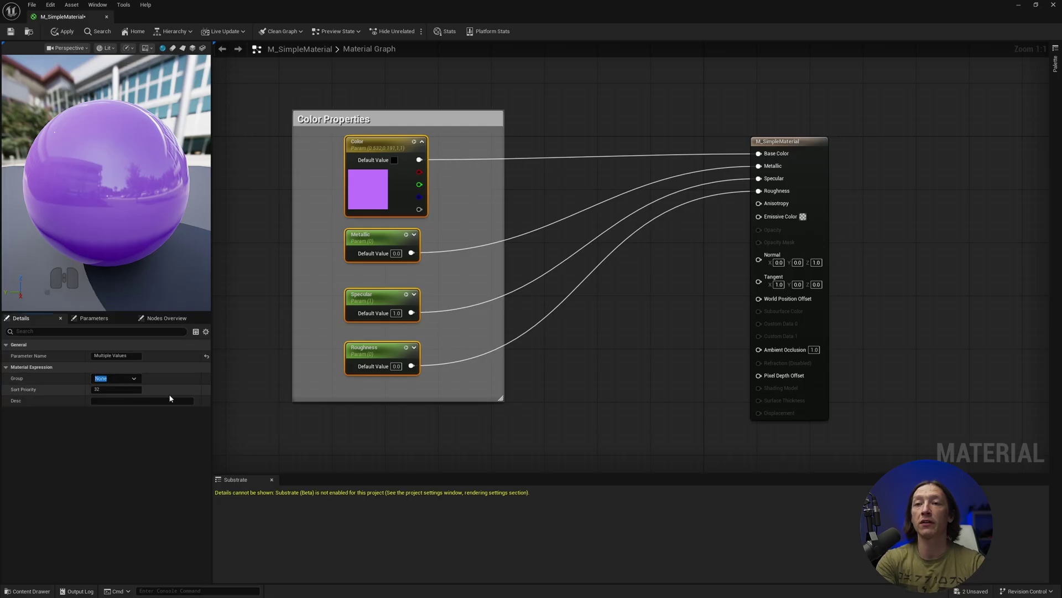
pyautogui.write('Material Properties')
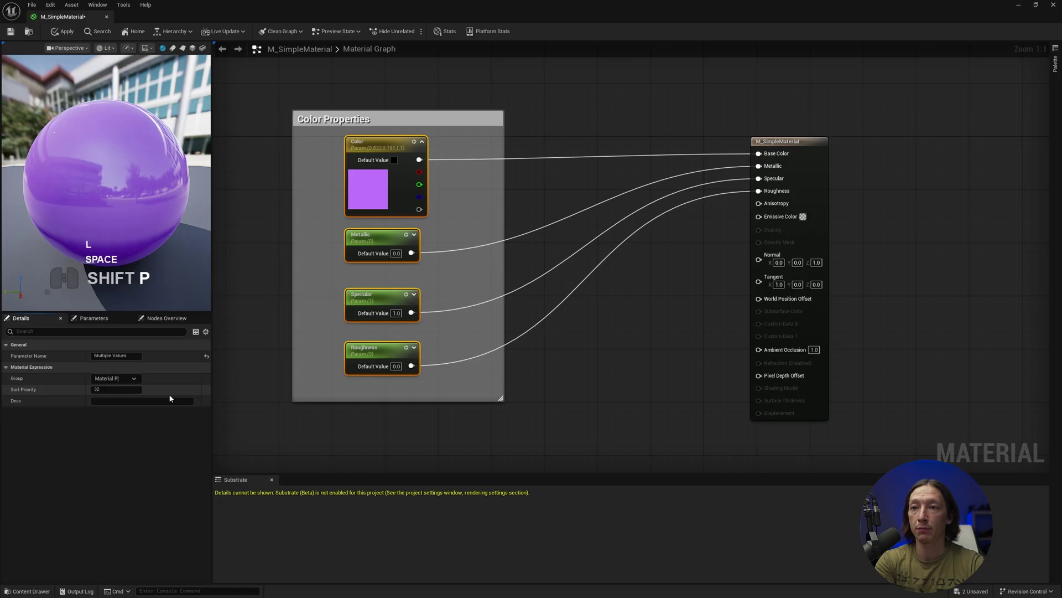
pyautogui.press('Return')
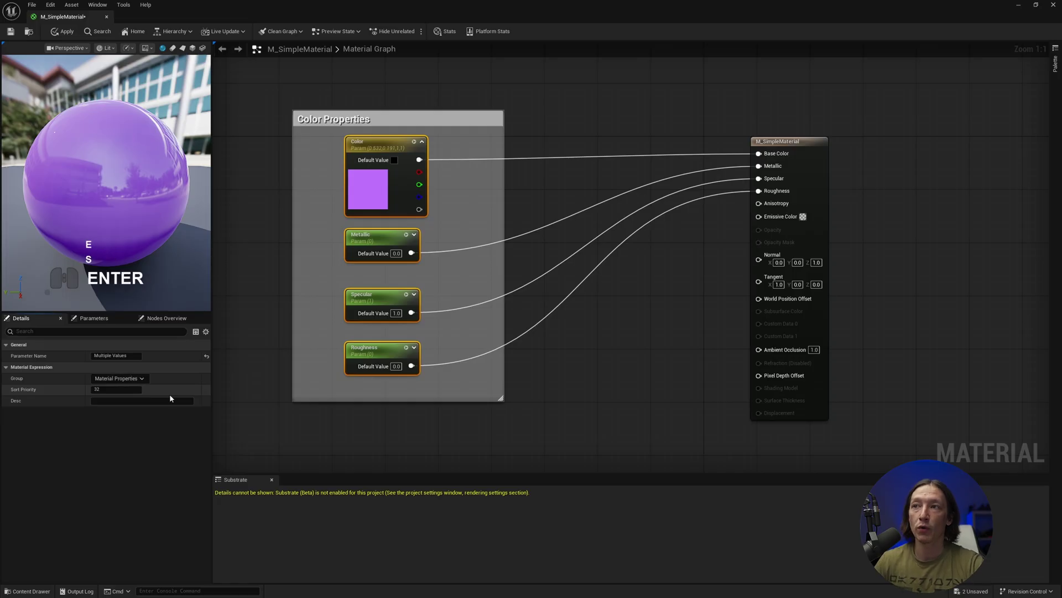
# - Check that Metallic, Specular and Roughness each show the Material Properties group
pyautogui.click(374, 246)
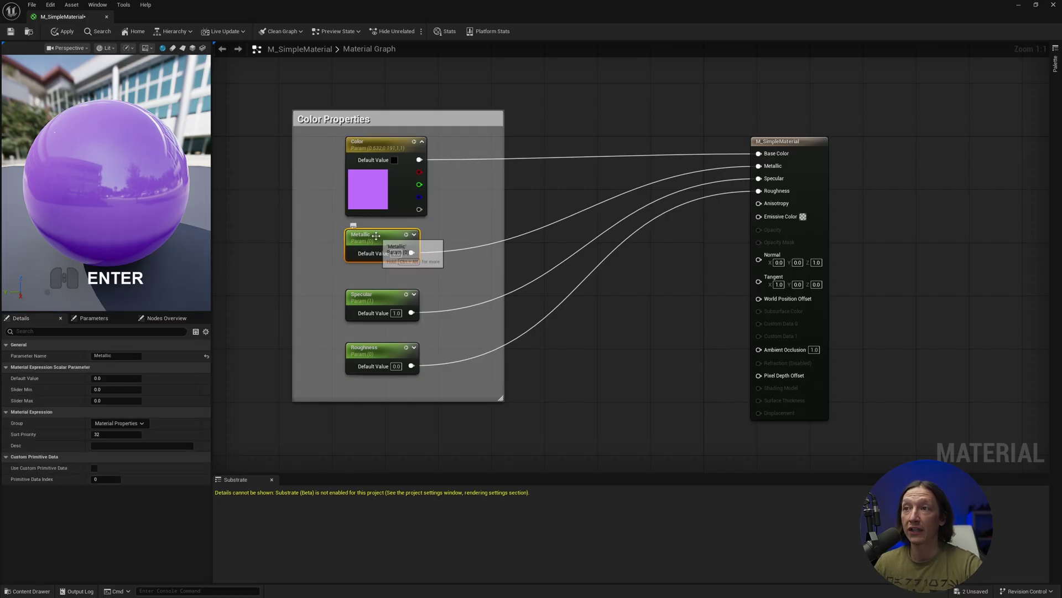
pyautogui.click(379, 297)
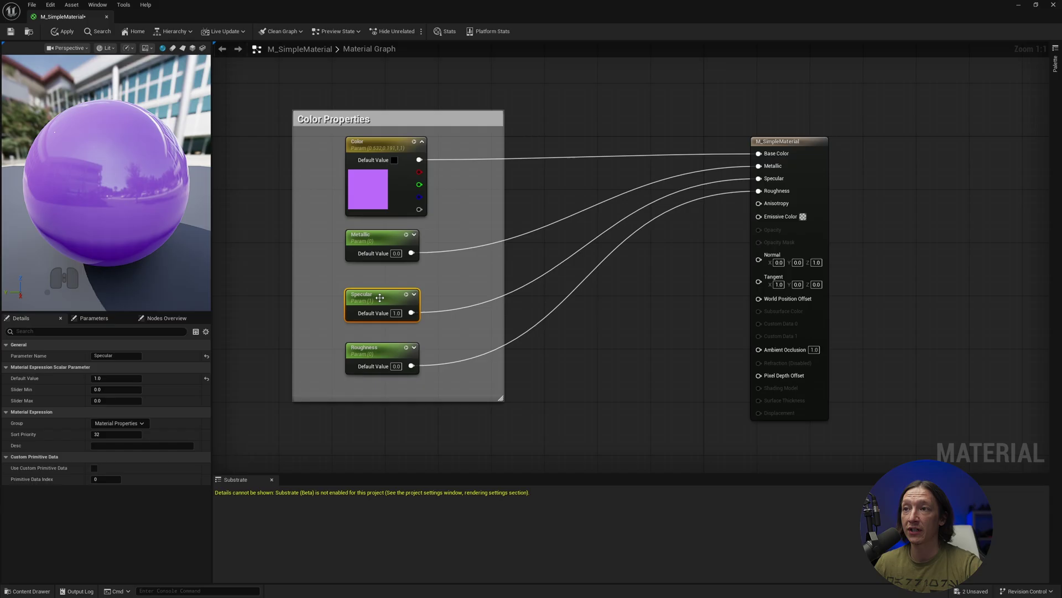
pyautogui.click(372, 348)
pyautogui.click(374, 299)
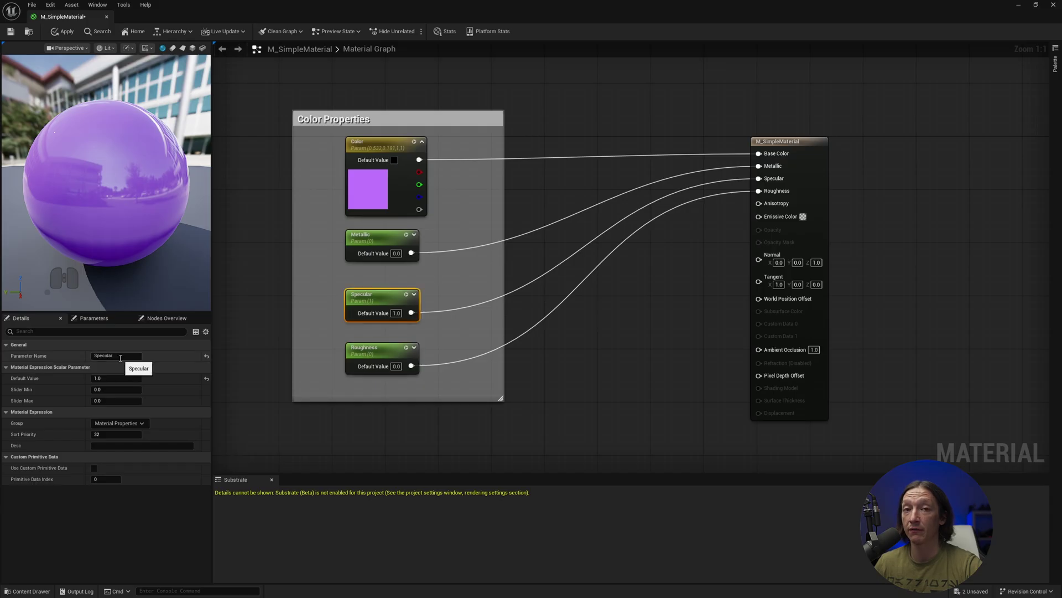
pyautogui.click(365, 352)
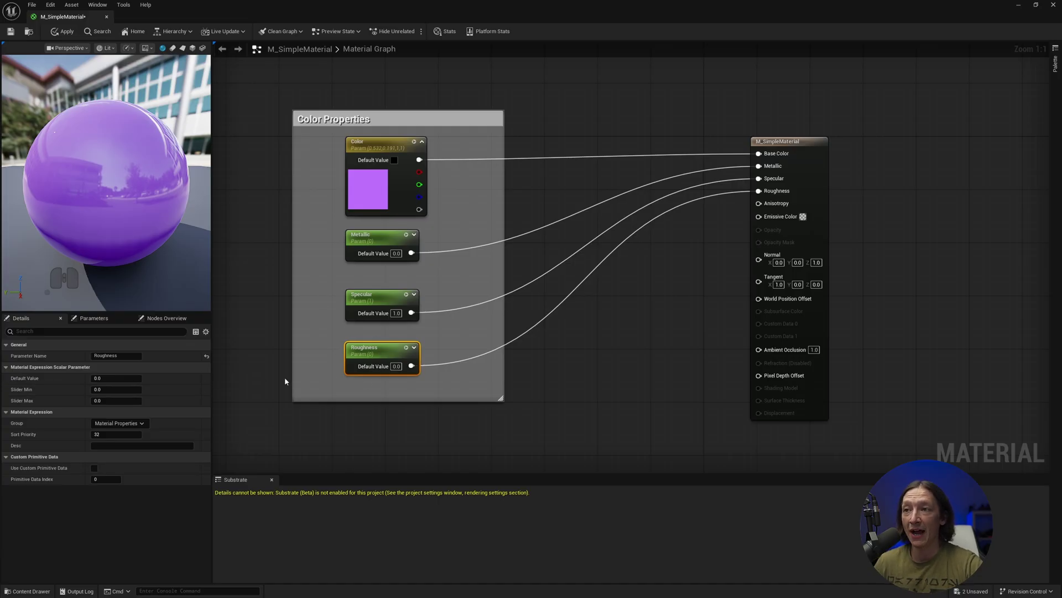
# - Set Slider Max to 1 on the Metallic, Specular and Roughness parameters
pyautogui.click(365, 247)
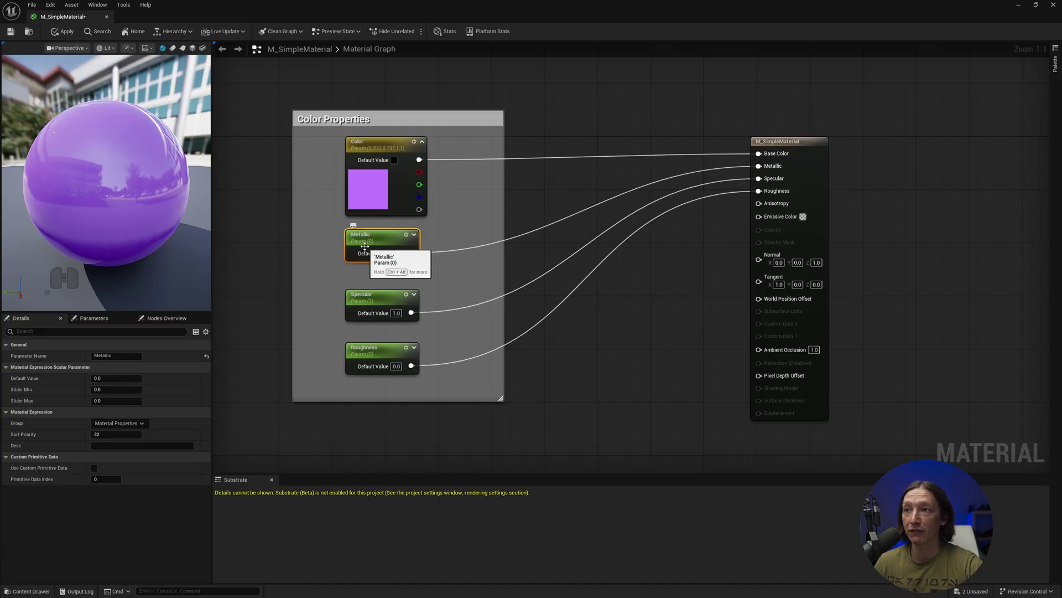
pyautogui.click(113, 400)
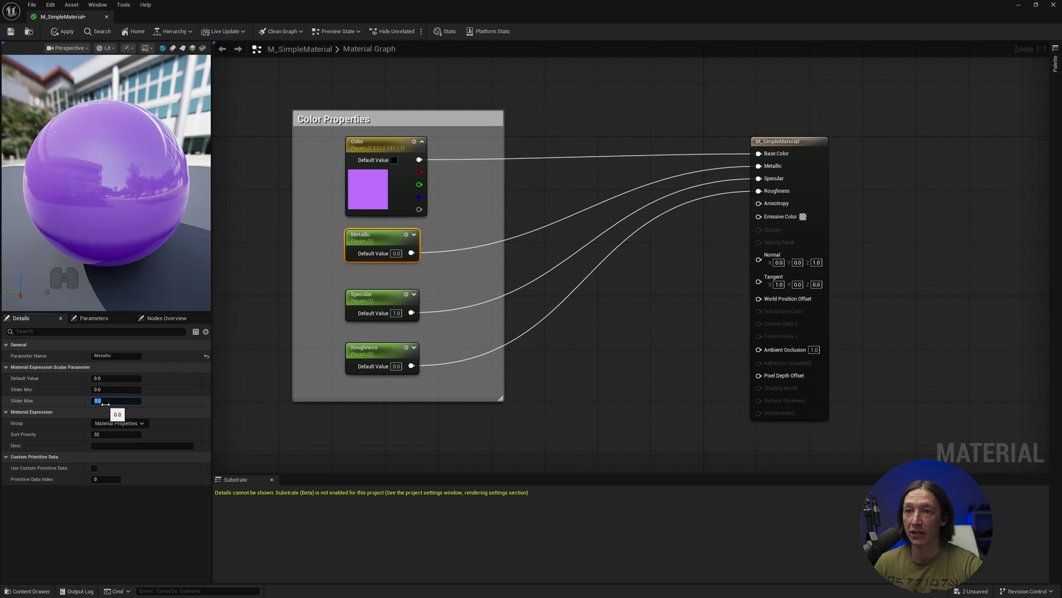
pyautogui.write('1')
pyautogui.click(368, 306)
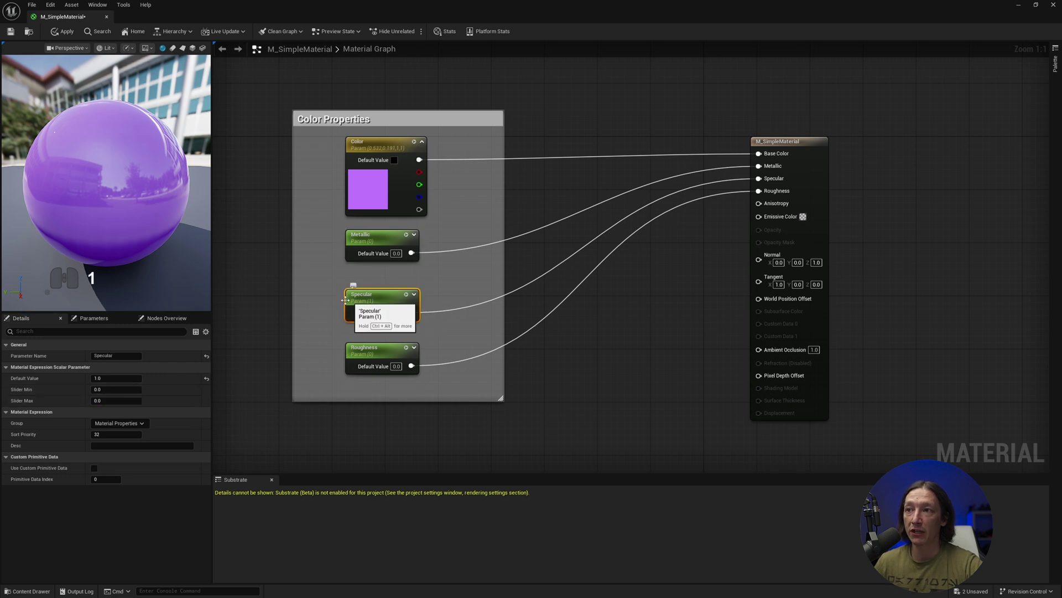
pyautogui.click(101, 402)
pyautogui.write('1')
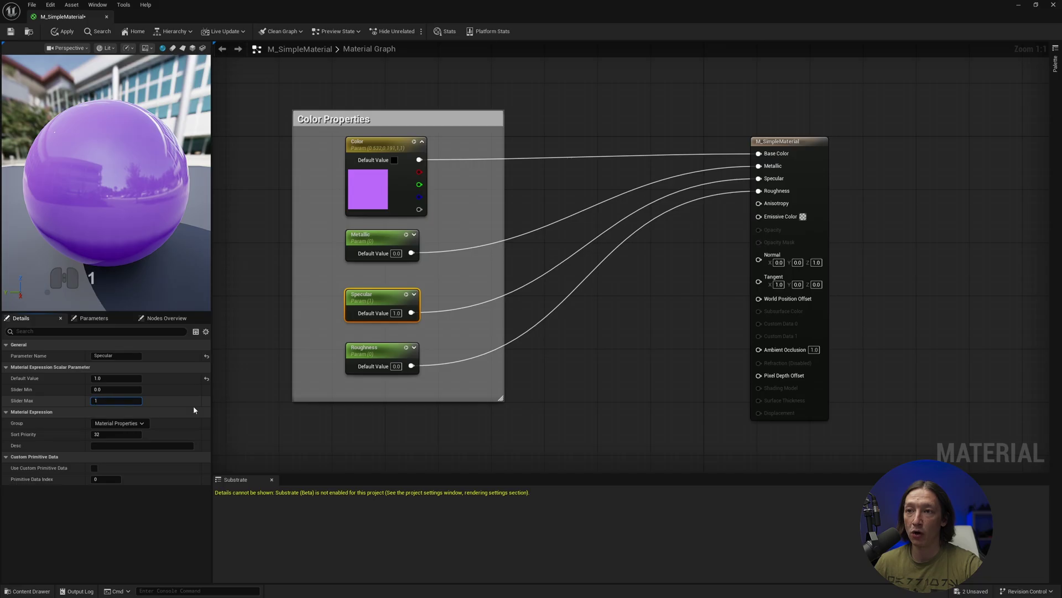
pyautogui.click(370, 350)
pyautogui.click(126, 400)
pyautogui.write('1')
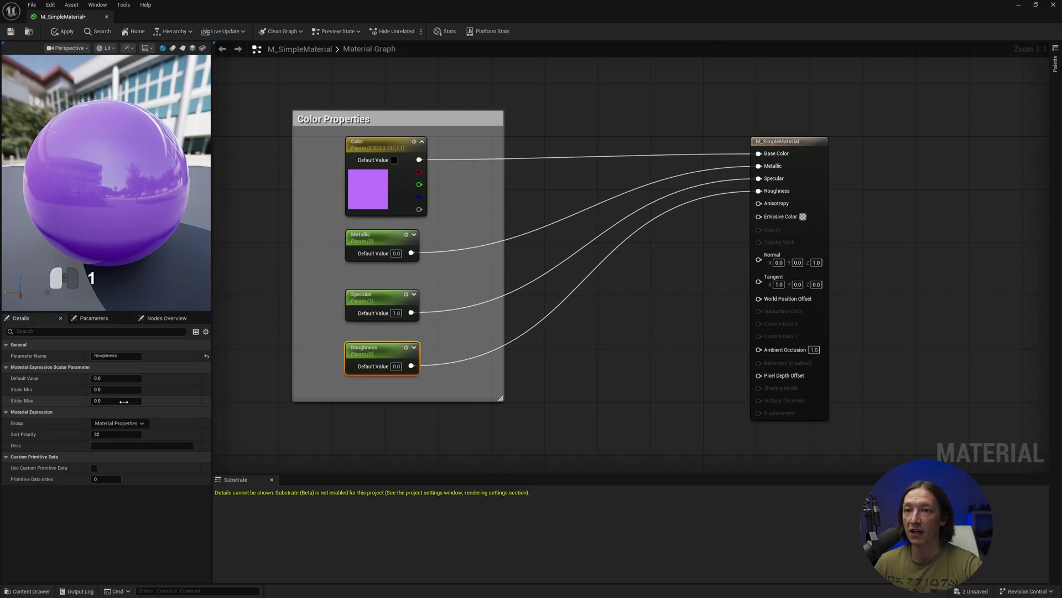
pyautogui.click(317, 431)
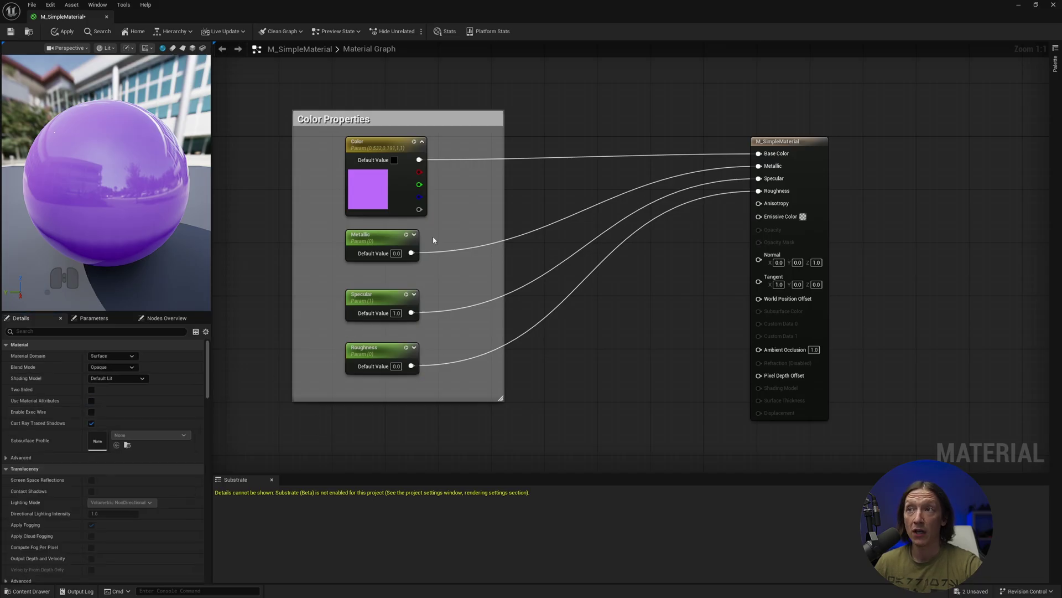
# - Apply and save M_SimpleMaterial, then close the material editor
pyautogui.click(65, 33)
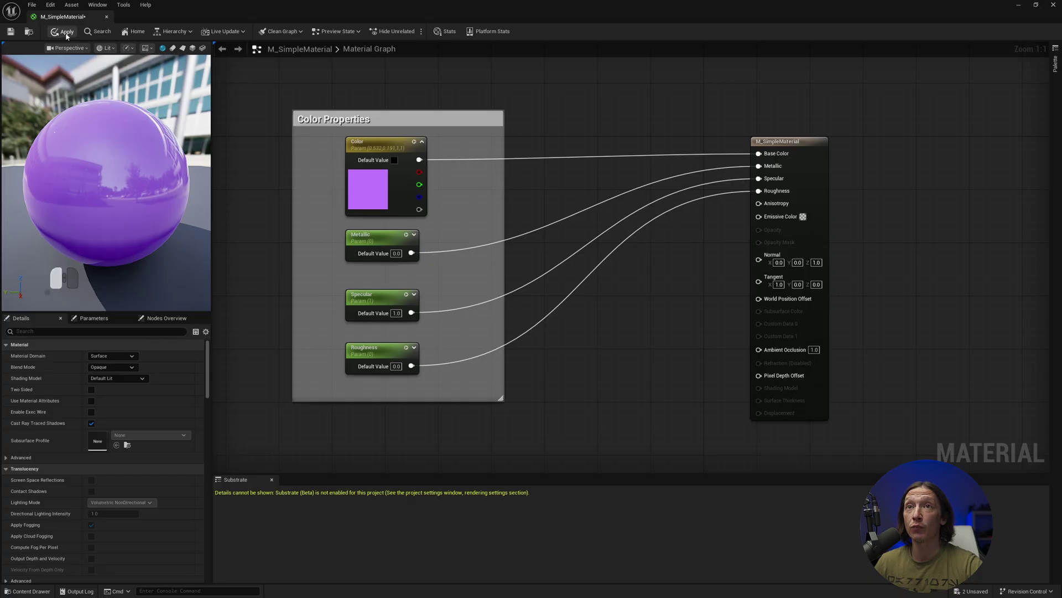
pyautogui.click(10, 32)
pyautogui.moveTo(525, 8); pyautogui.dragTo(407, 82)
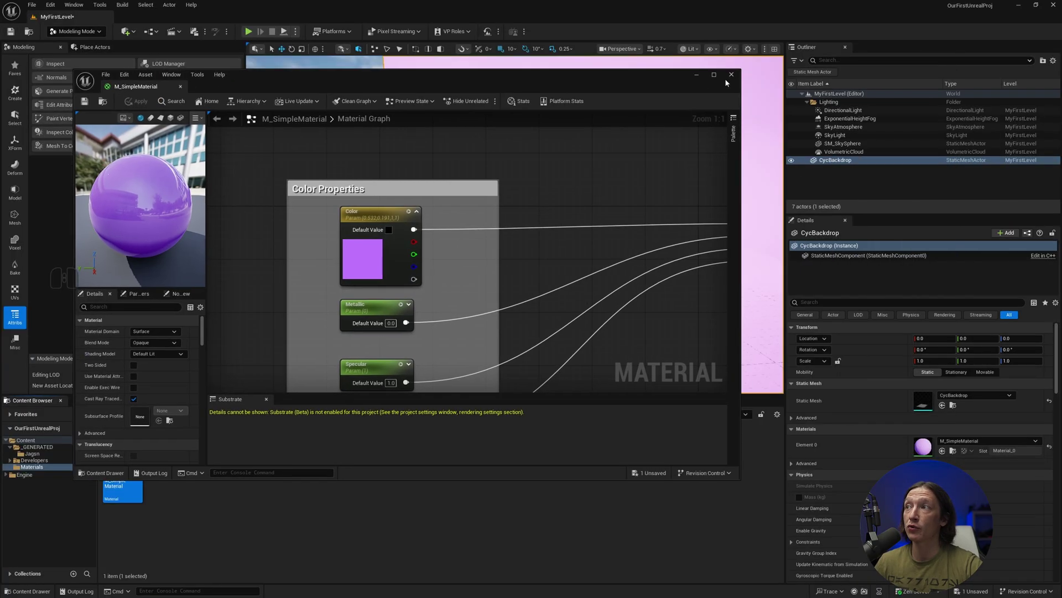
pyautogui.moveTo(593, 81); pyautogui.dragTo(609, 139)
pyautogui.click(745, 130)
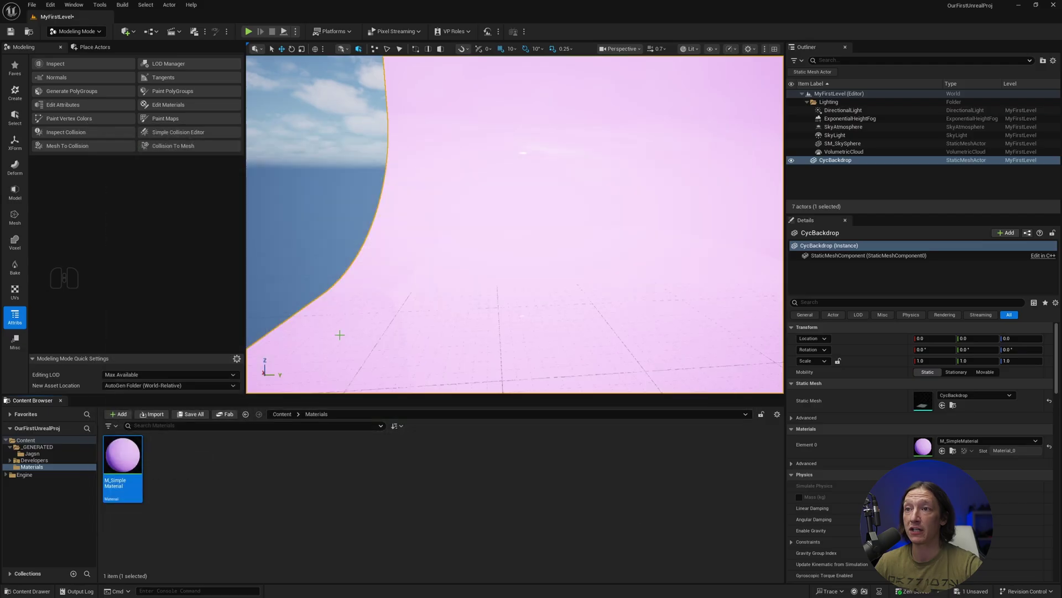
# - Drop M_SimpleMaterial onto the pink CycBackdrop in the level
pyautogui.press('a')
pyautogui.moveTo(381, 298); pyautogui.dragTo(341, 318, button='right')
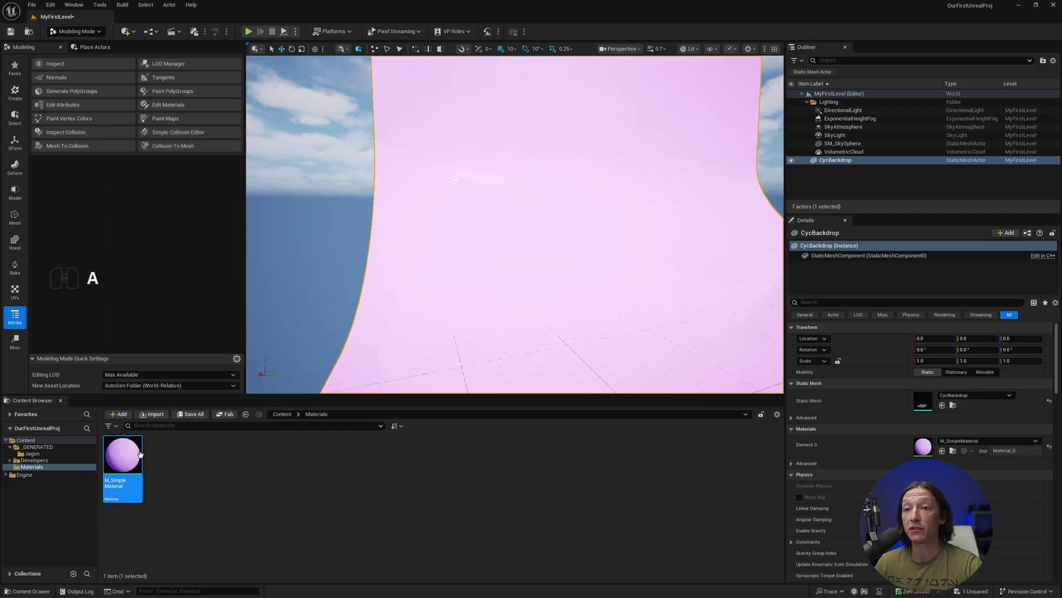
pyautogui.moveTo(122, 464); pyautogui.dragTo(432, 254)
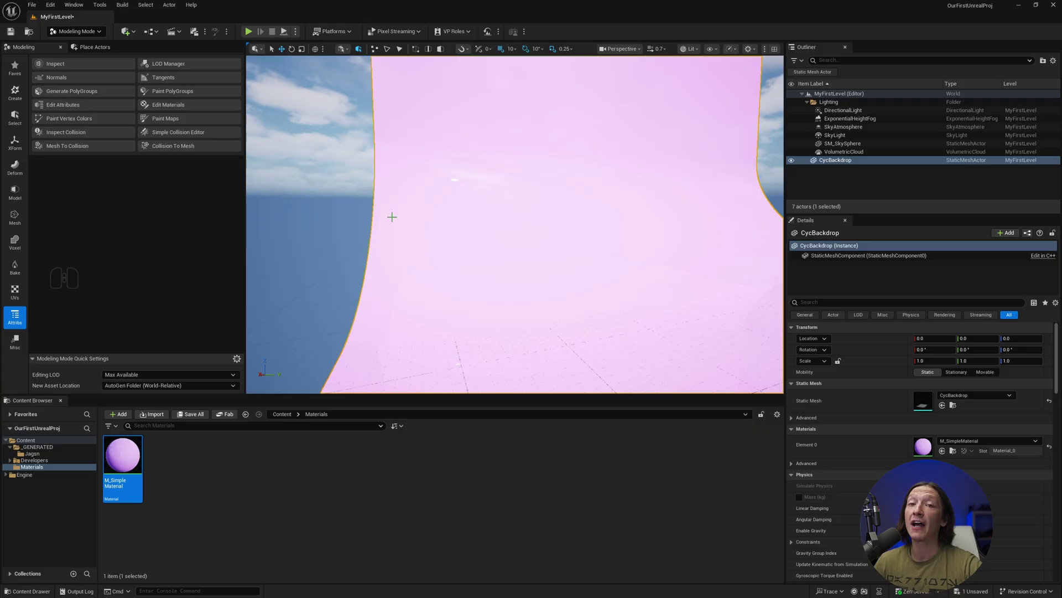
pyautogui.moveTo(391, 216); pyautogui.dragTo(392, 216)
pyautogui.moveTo(133, 453)
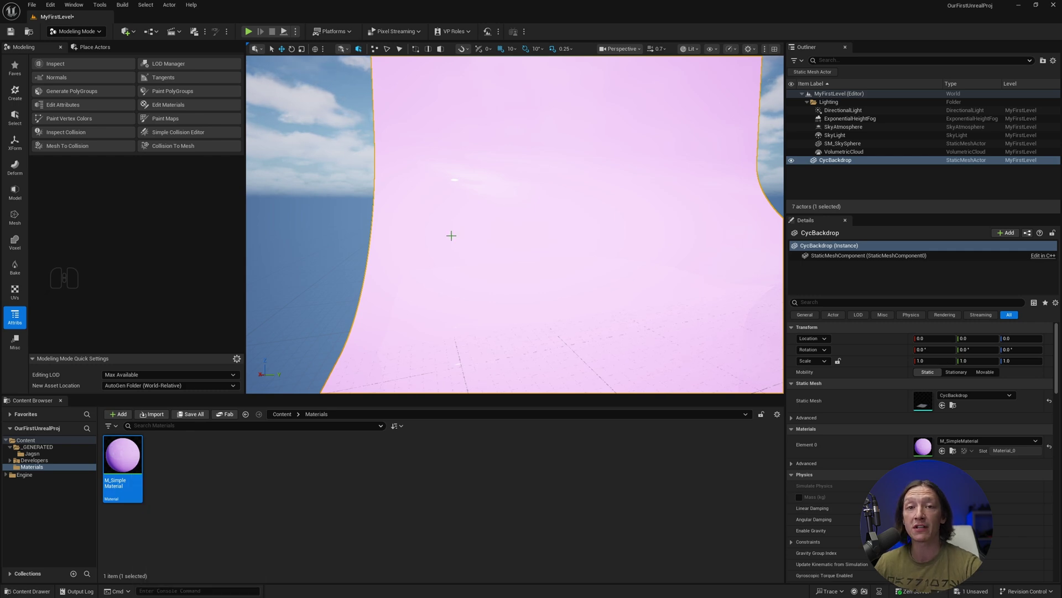
# - Fly the viewport camera back to frame the now pale-purple backdrop
pyautogui.press('a')
pyautogui.moveTo(450, 234); pyautogui.dragTo(450, 234, button='right')
pyautogui.press('d')
pyautogui.press('a')
pyautogui.press('s')
pyautogui.press('e')
pyautogui.press('d')
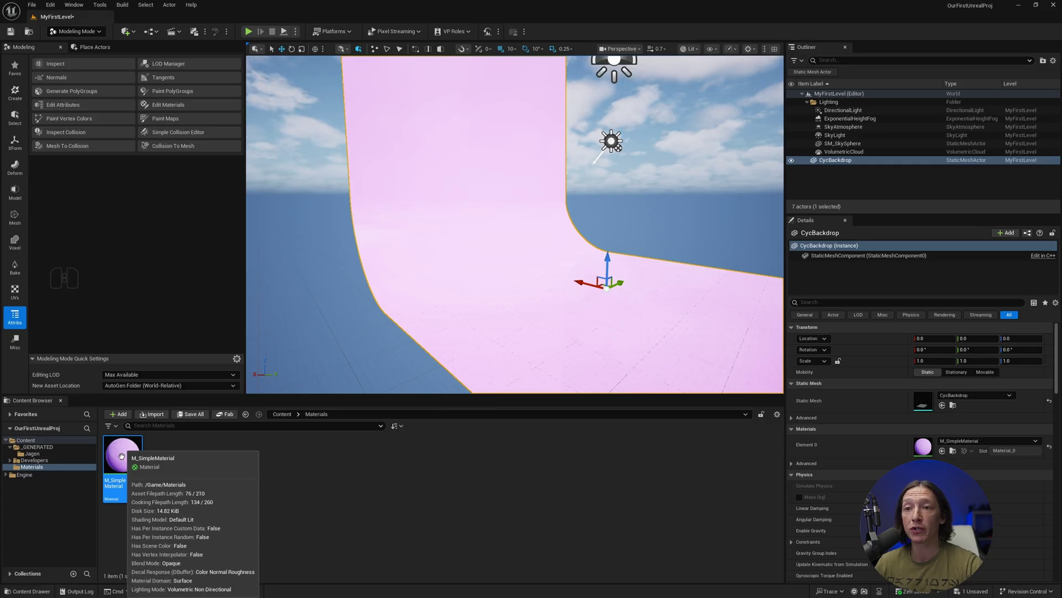
# - Create a material instance of M_SimpleMaterial named MI_SimpleMaterial
pyautogui.rightClick(120, 456)
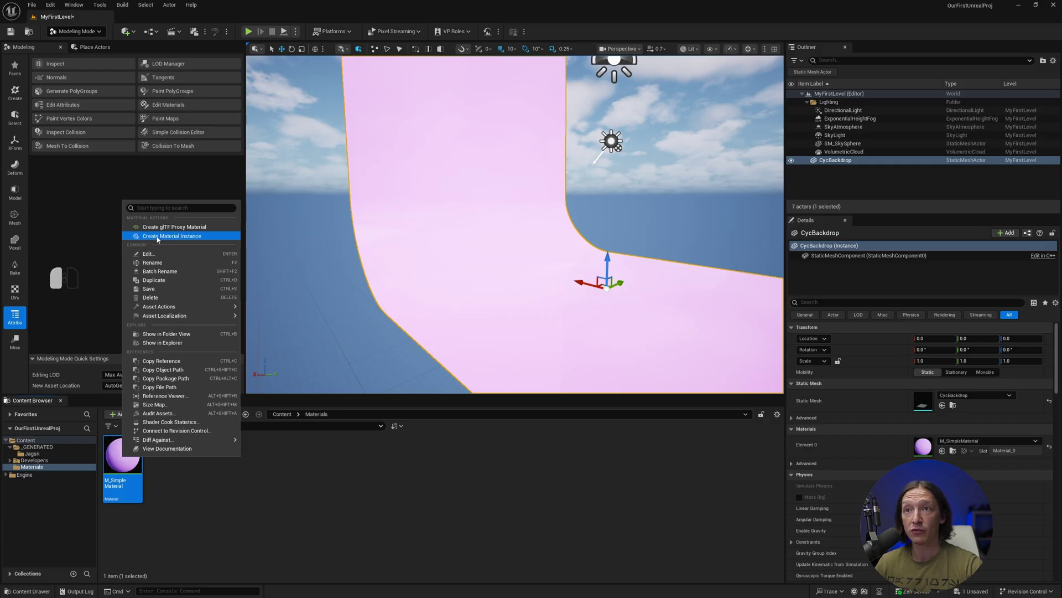
pyautogui.click(183, 236)
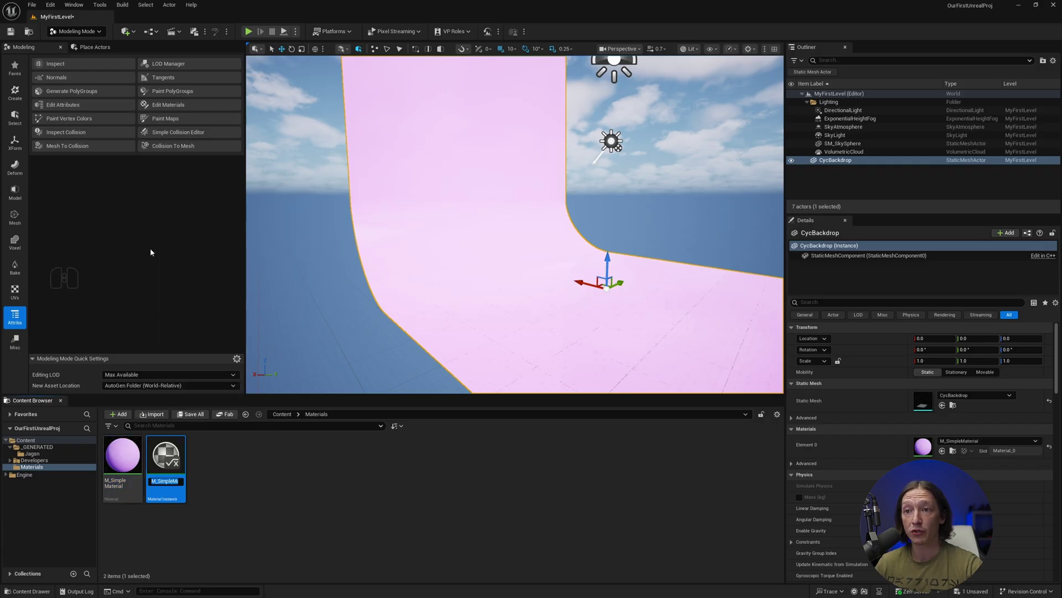
pyautogui.click(157, 482)
pyautogui.press('Left')
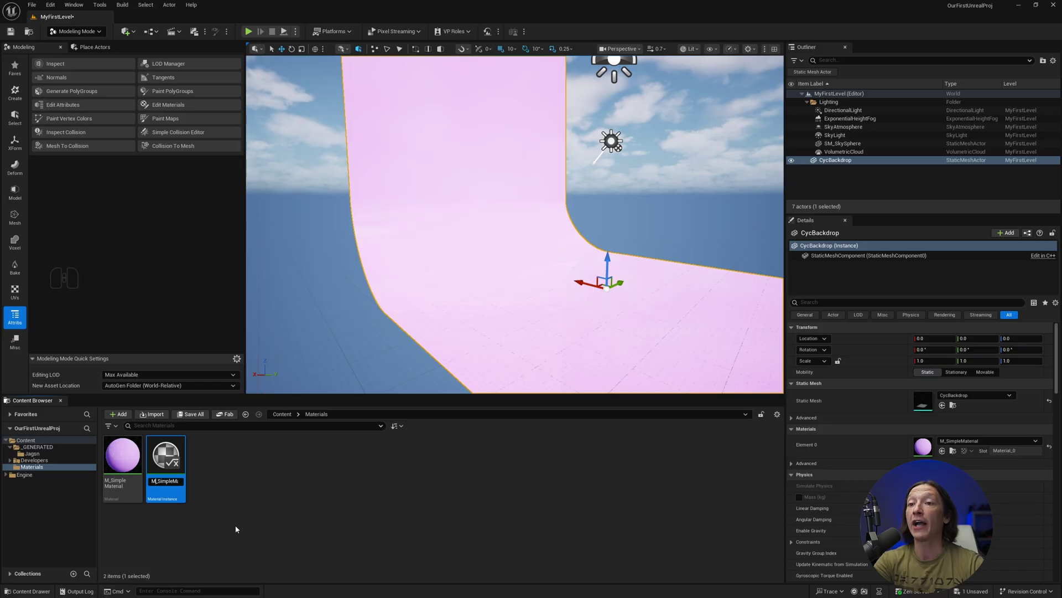
pyautogui.write('I')
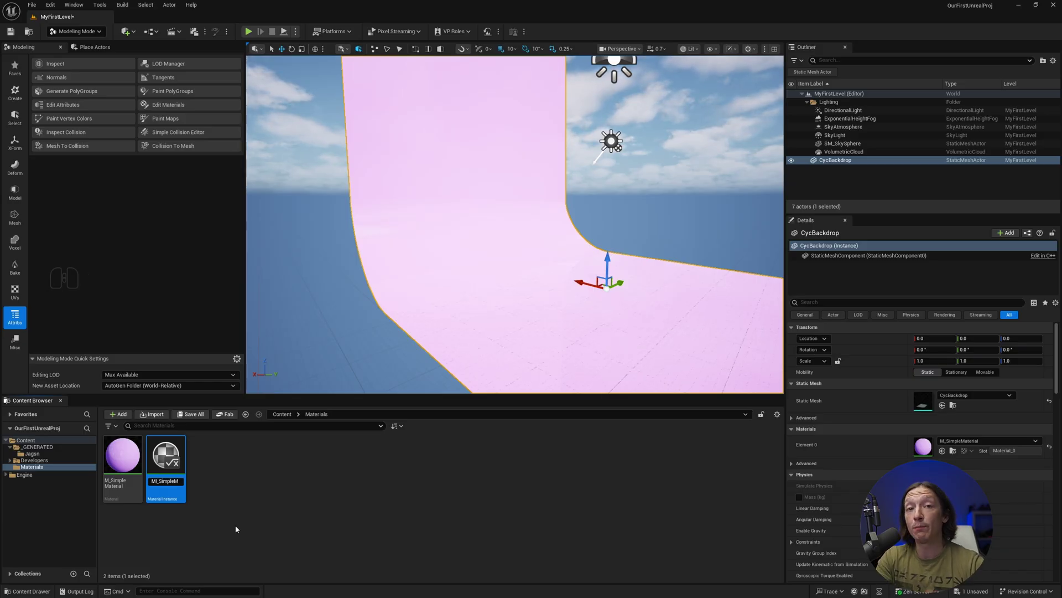
pyautogui.press('Right')
pyautogui.press('Right')
pyautogui.press('Right')
pyautogui.press('Right')
pyautogui.press('Right')
pyautogui.press('Right')
pyautogui.press('Right')
pyautogui.press('Right')
pyautogui.press('Right')
pyautogui.press('Right')
pyautogui.press('Right')
pyautogui.press('Right')
pyautogui.press('Right')
pyautogui.press('Right')
pyautogui.press('Right')
pyautogui.press('Right')
pyautogui.press('Right')
pyautogui.press('Right')
pyautogui.press('Right')
pyautogui.press('Right')
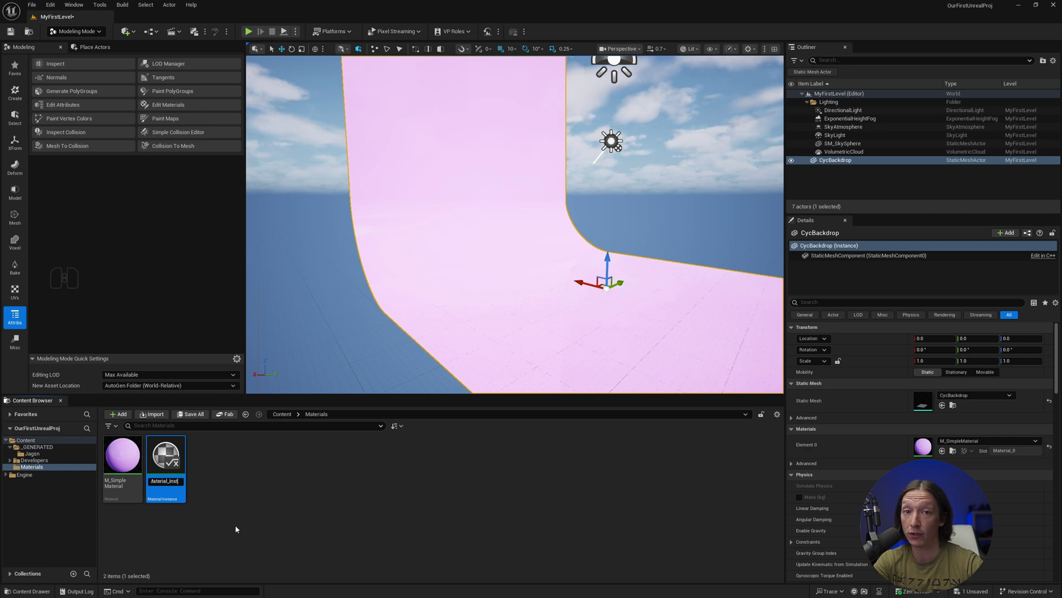
pyautogui.press('BackSpace')
pyautogui.press('BackSpace')
pyautogui.press('BackSpace')
pyautogui.press('BackSpace')
pyautogui.press('BackSpace')
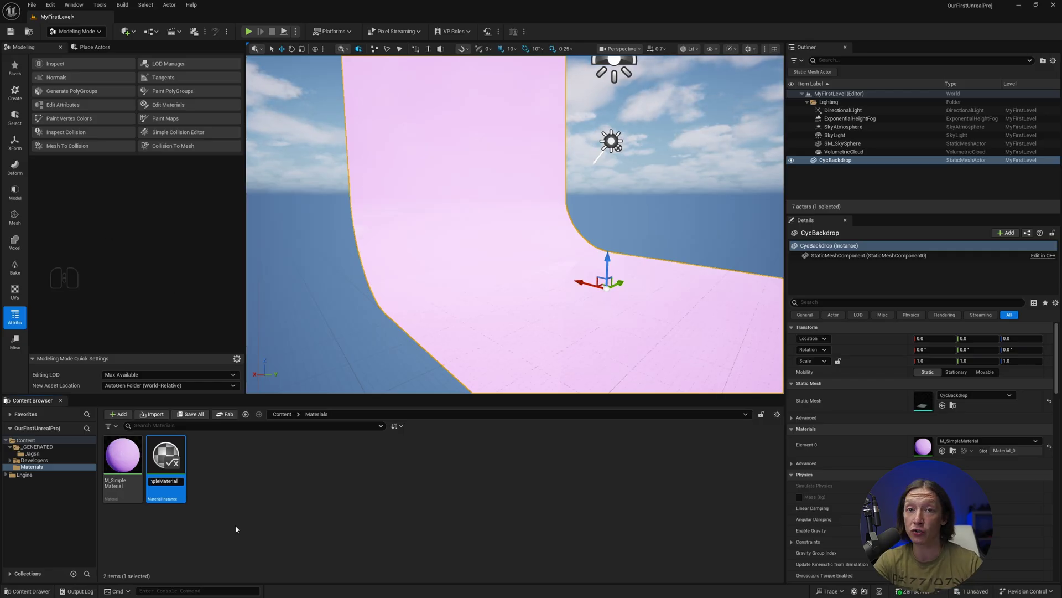
pyautogui.press('Return')
# - Save all unsaved assets with Ctrl+Shift+S
pyautogui.hotkey('ctrl', 'shift')
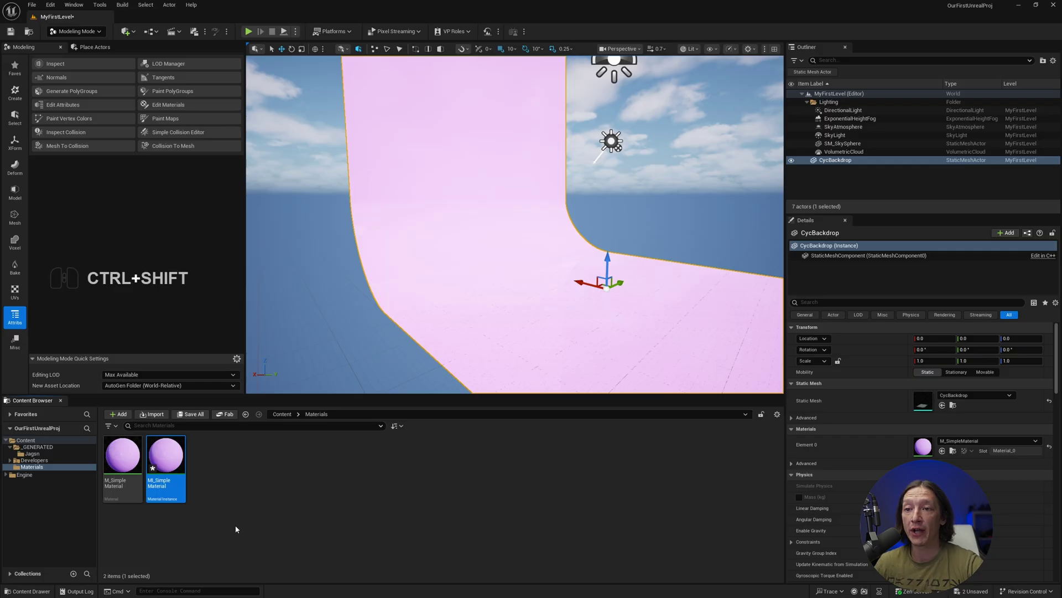
pyautogui.hotkey('ctrl', 'shift', 's')
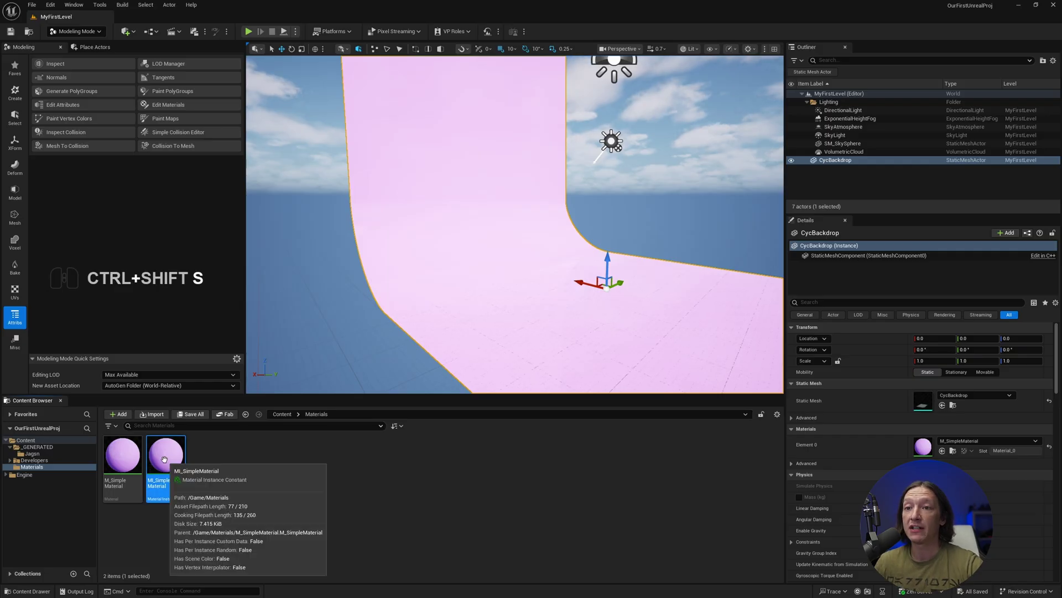
pyautogui.moveTo(244, 475); pyautogui.dragTo(478, 214)
# - Assign MI_SimpleMaterial to the CycBackdrop's Element 0 material slot
pyautogui.press('Escape')
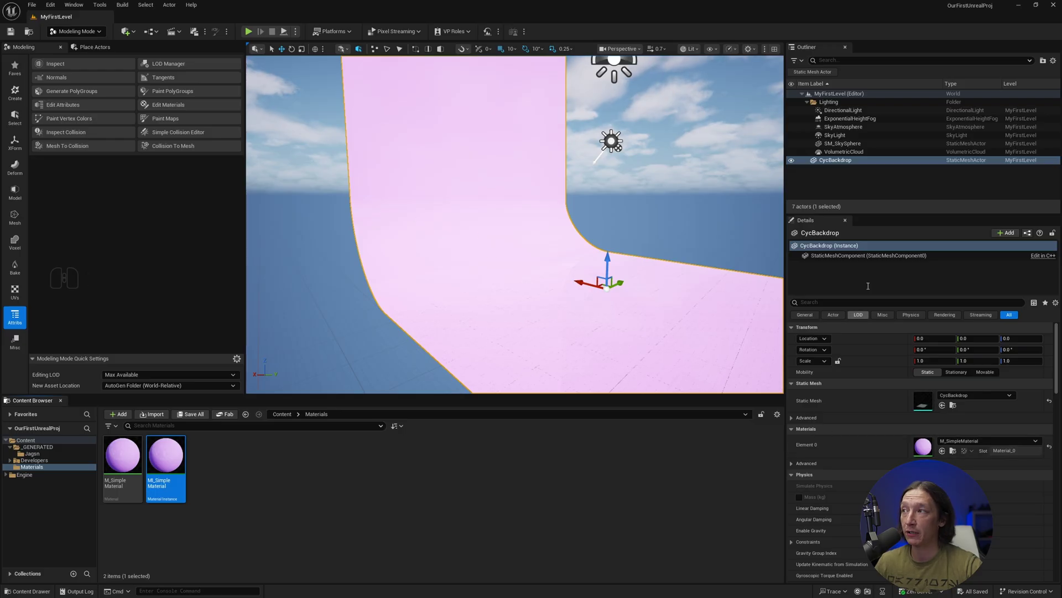
pyautogui.click(832, 161)
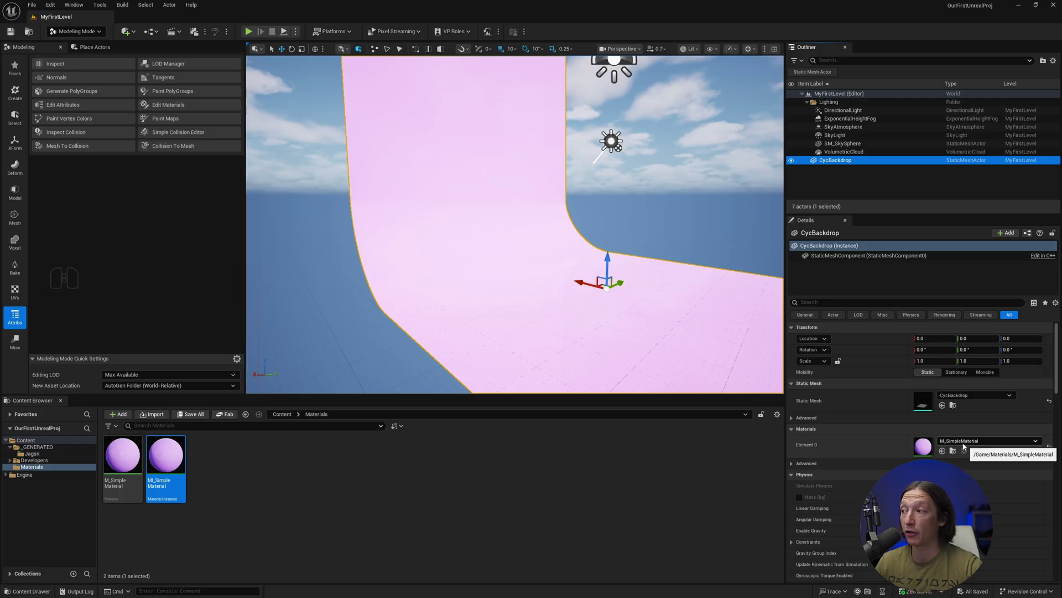
pyautogui.moveTo(169, 458); pyautogui.dragTo(920, 452)
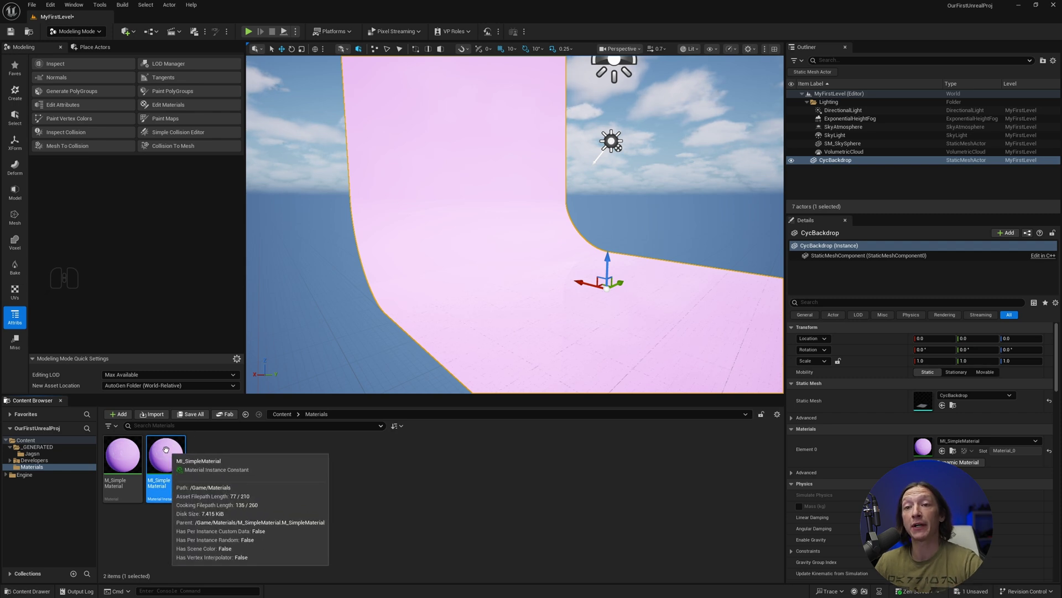
pyautogui.doubleClick(166, 450)
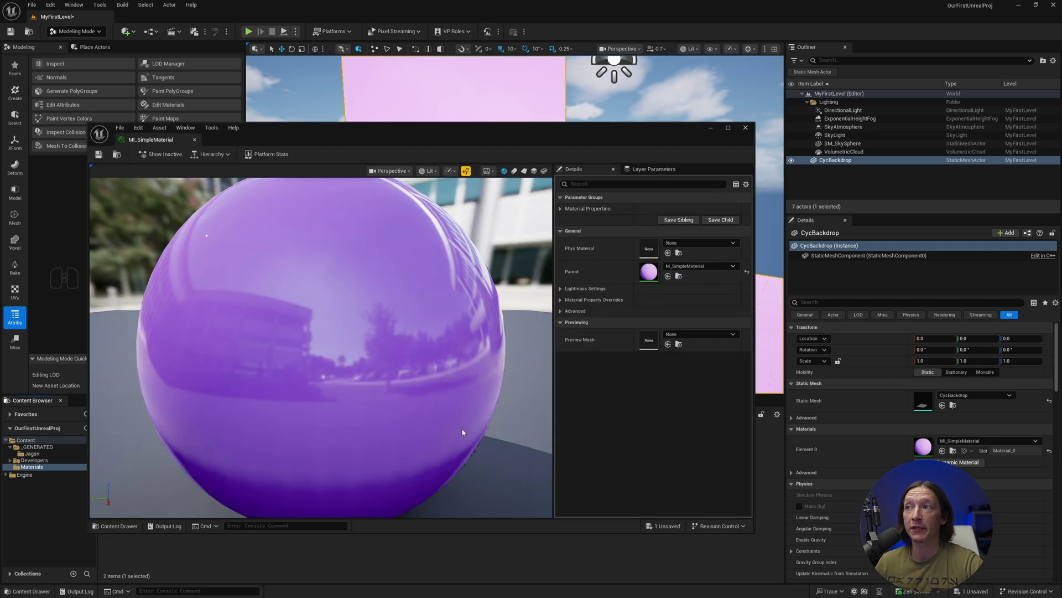
# - Enable overrides for Color, Metallic, Roughness and Specular in MI_SimpleMaterial and open the Color picker
pyautogui.moveTo(365, 131); pyautogui.dragTo(430, 104)
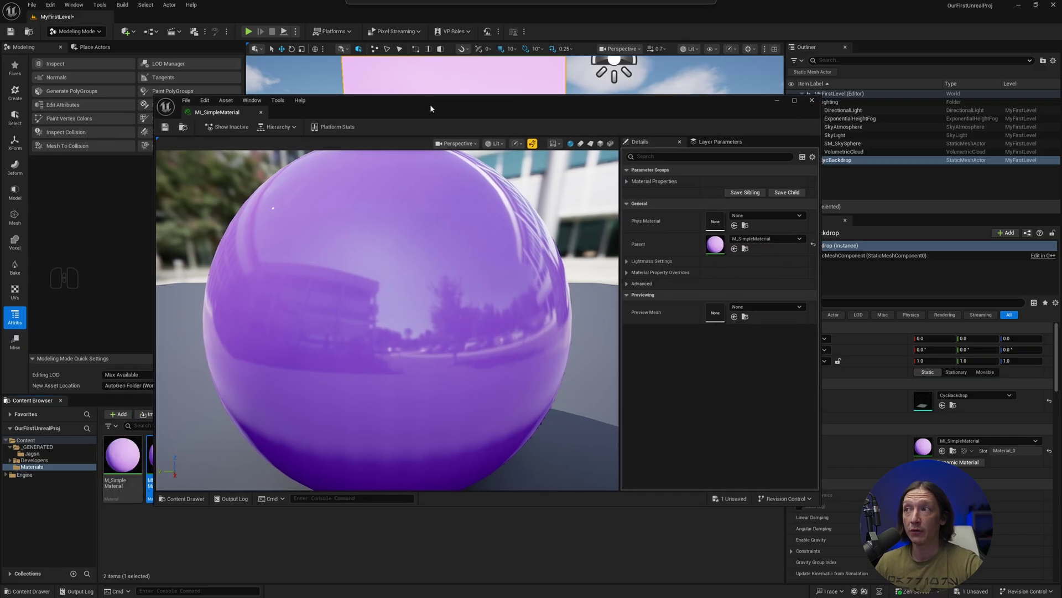
pyautogui.click(628, 181)
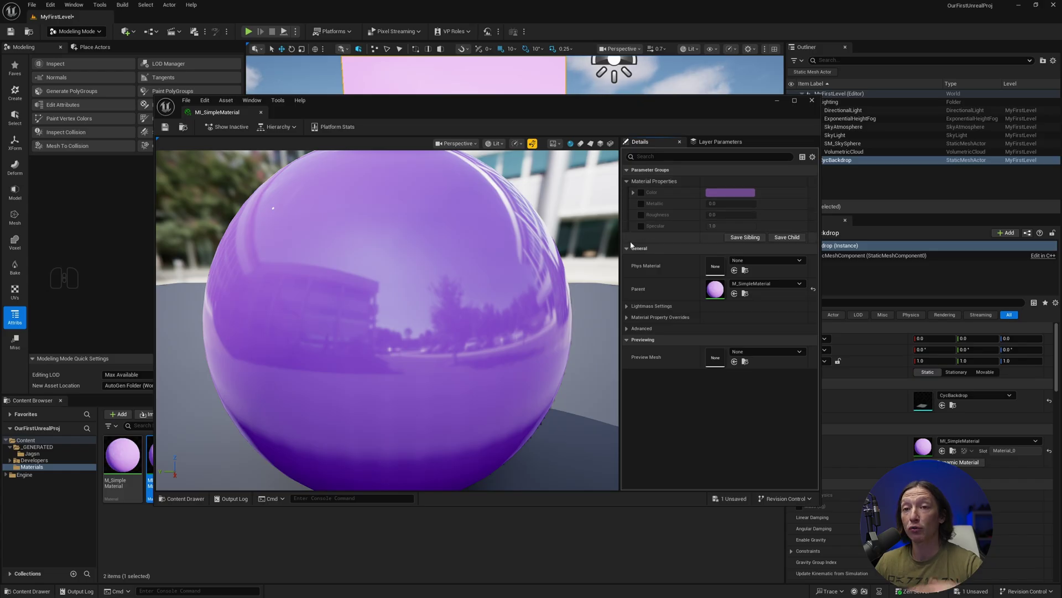
pyautogui.click(641, 193)
pyautogui.click(641, 203)
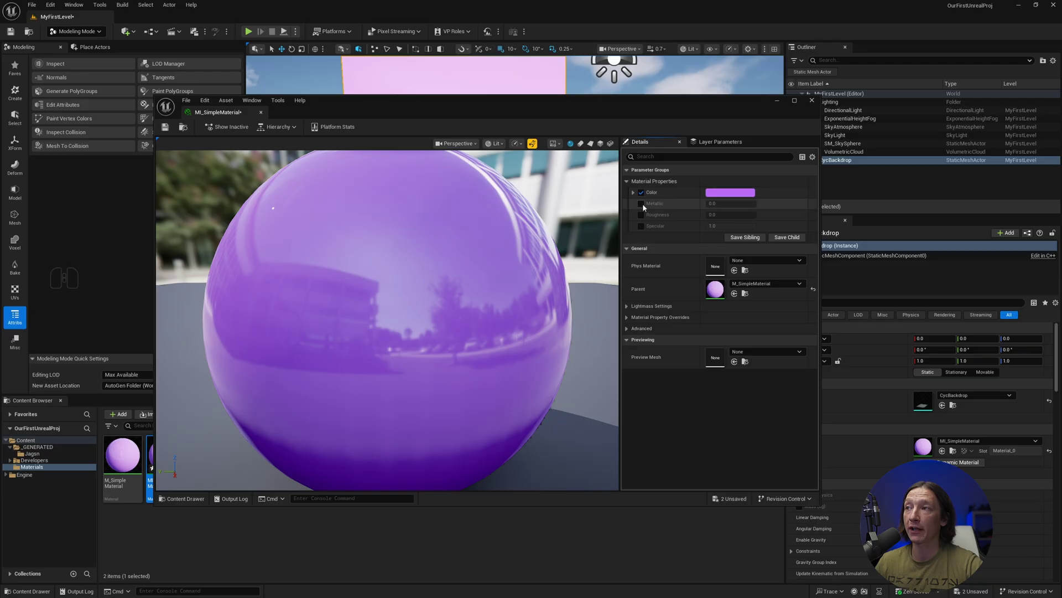
pyautogui.click(641, 215)
pyautogui.click(640, 225)
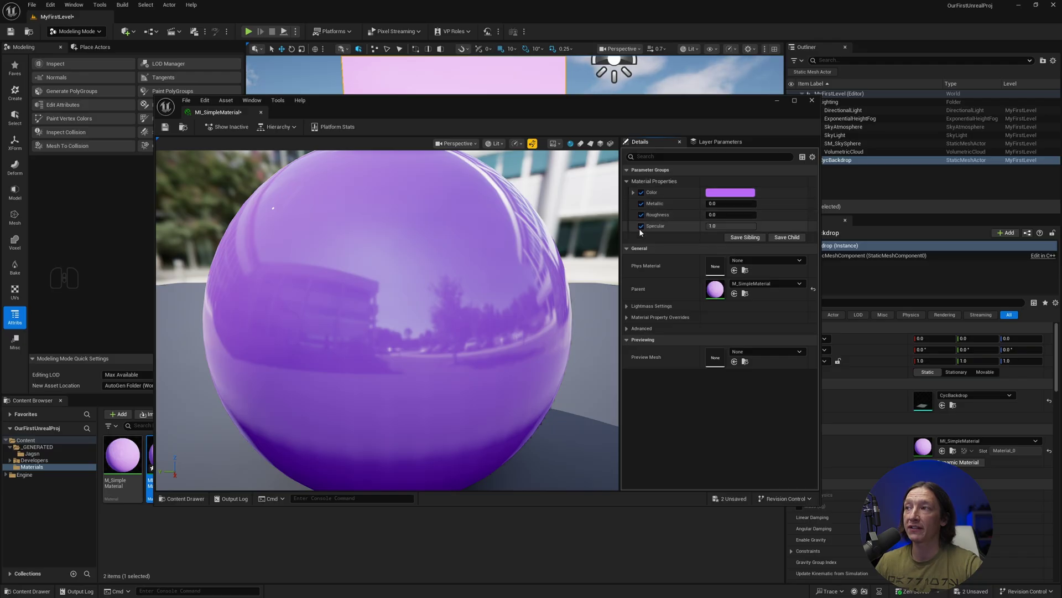
pyautogui.moveTo(540, 111); pyautogui.dragTo(32, 173)
pyautogui.moveTo(106, 179)
pyautogui.mouseDown()
pyautogui.moveTo(87, 171)
pyautogui.moveTo(106, 178)
pyautogui.mouseUp()
pyautogui.click(230, 259)
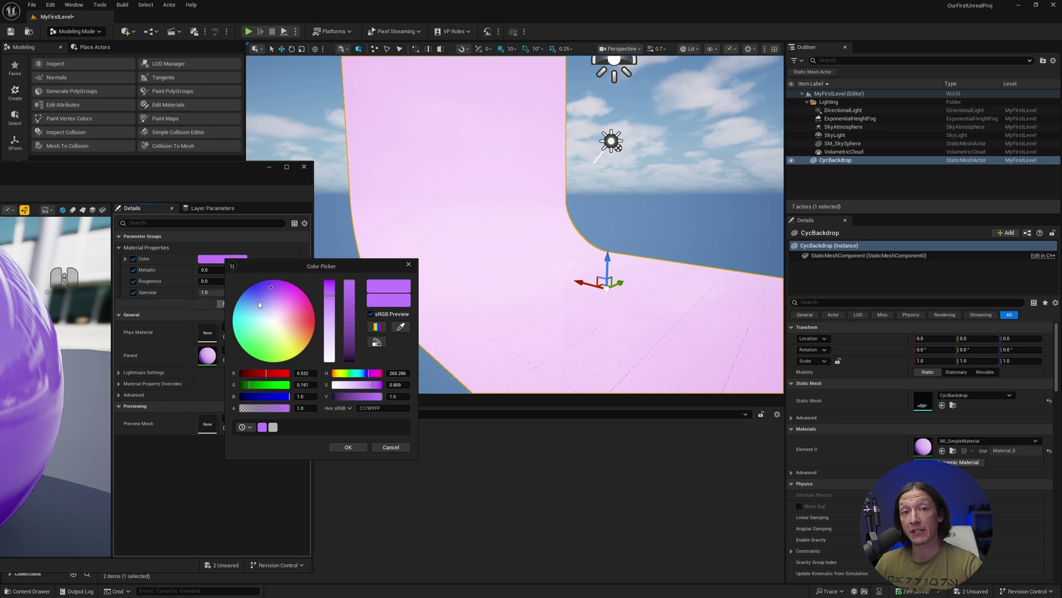
# - Try an orange-red Color for the instance
pyautogui.click(306, 308)
pyautogui.moveTo(308, 320)
pyautogui.mouseDown()
pyautogui.moveTo(349, 307)
pyautogui.moveTo(349, 317)
pyautogui.mouseUp()
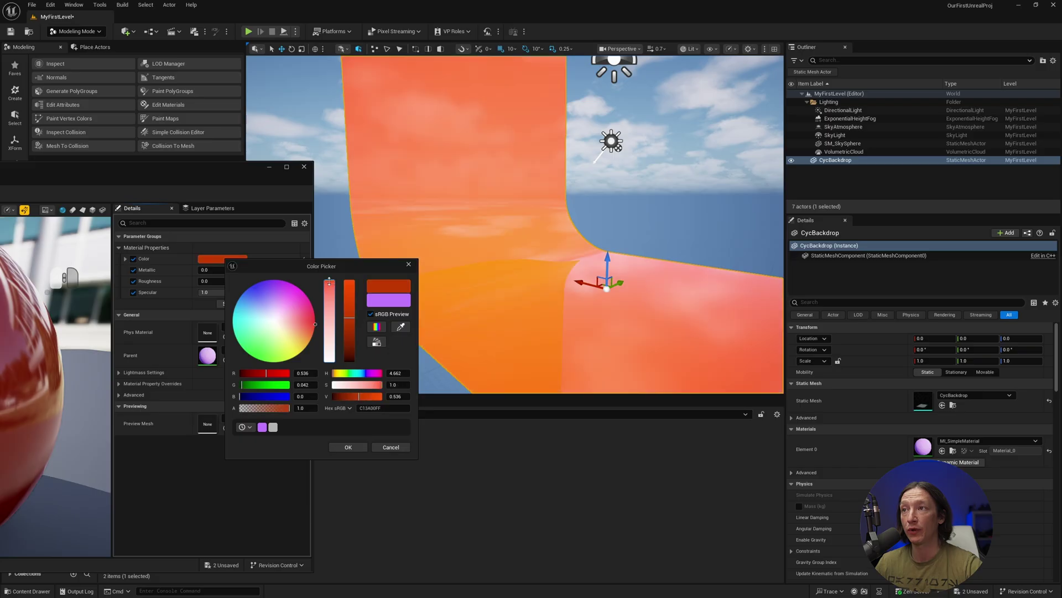
pyautogui.click(328, 285)
pyautogui.click(348, 447)
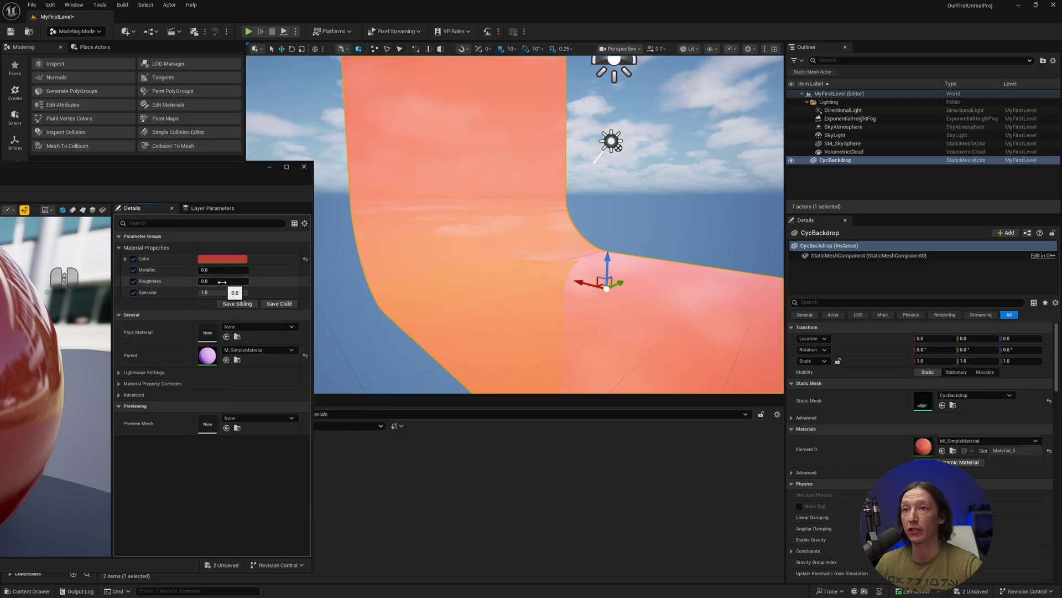
# - Set Specular, Roughness and Metallic all to 1.0
pyautogui.moveTo(223, 292); pyautogui.dragTo(266, 281)
pyautogui.write('1')
pyautogui.press('Return')
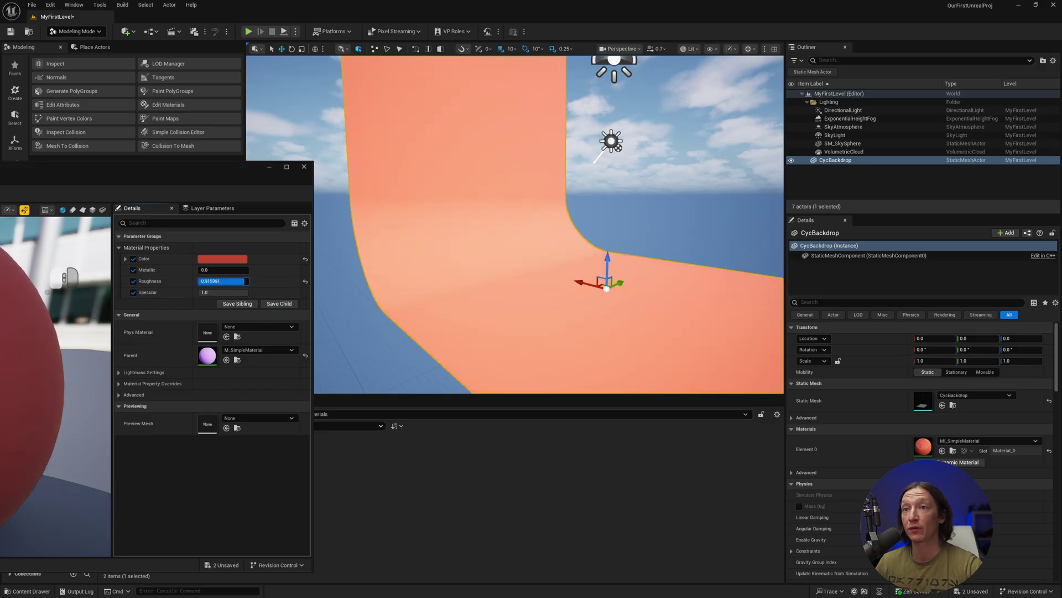
pyautogui.write('1')
pyautogui.press('Return')
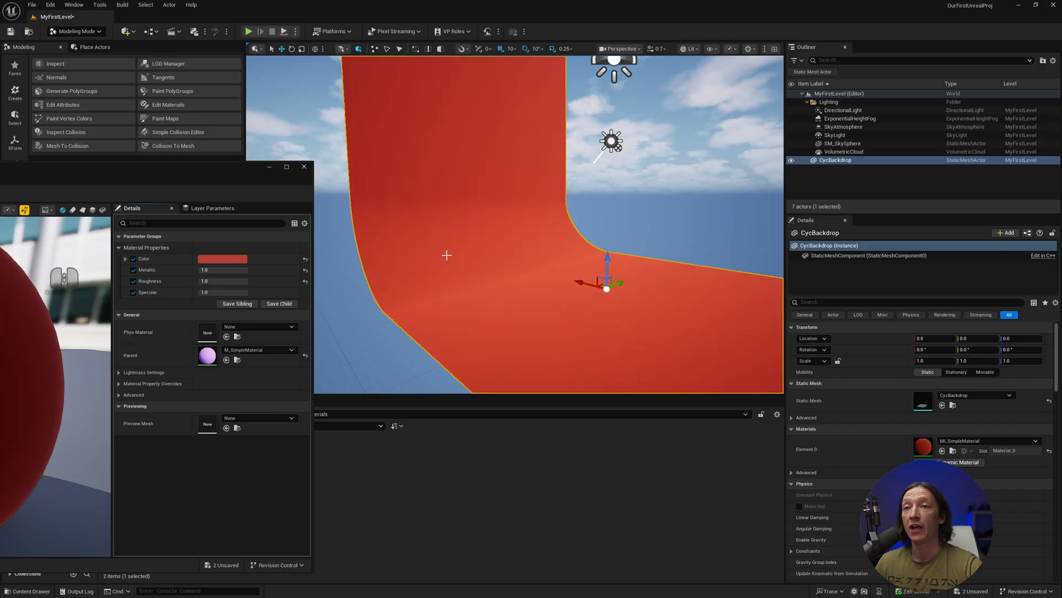
# - Change Color to a near-white with almost no saturation and high value
pyautogui.click(220, 258)
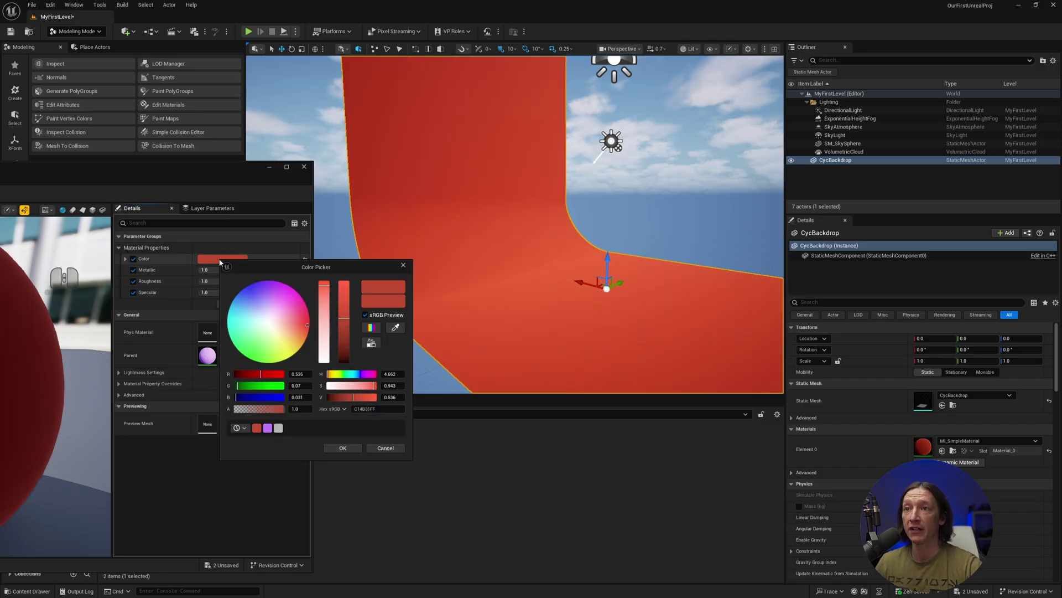
pyautogui.click(327, 319)
pyautogui.moveTo(326, 320); pyautogui.dragTo(324, 326)
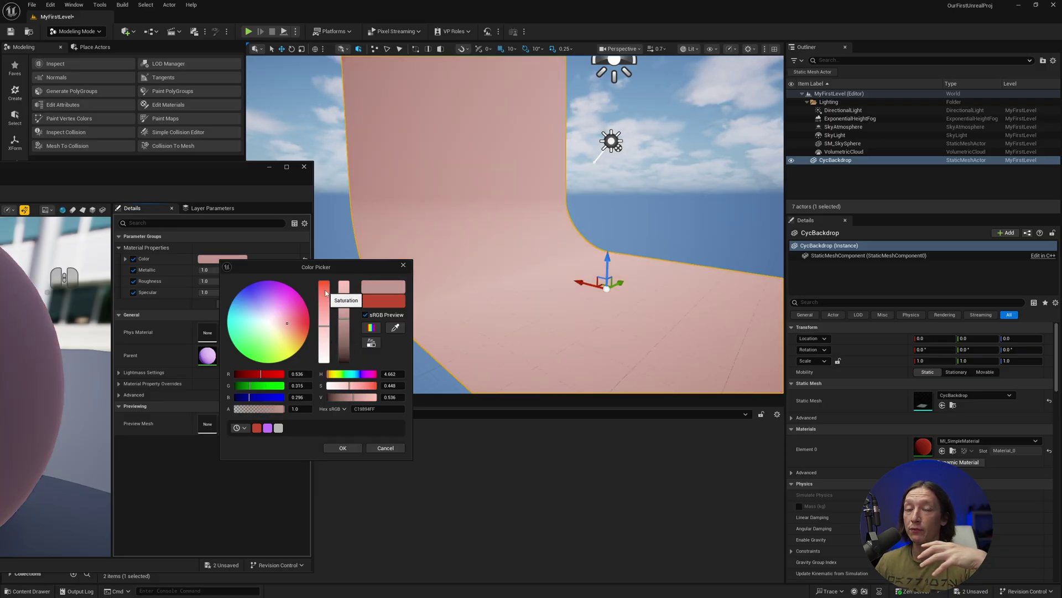
pyautogui.click(324, 357)
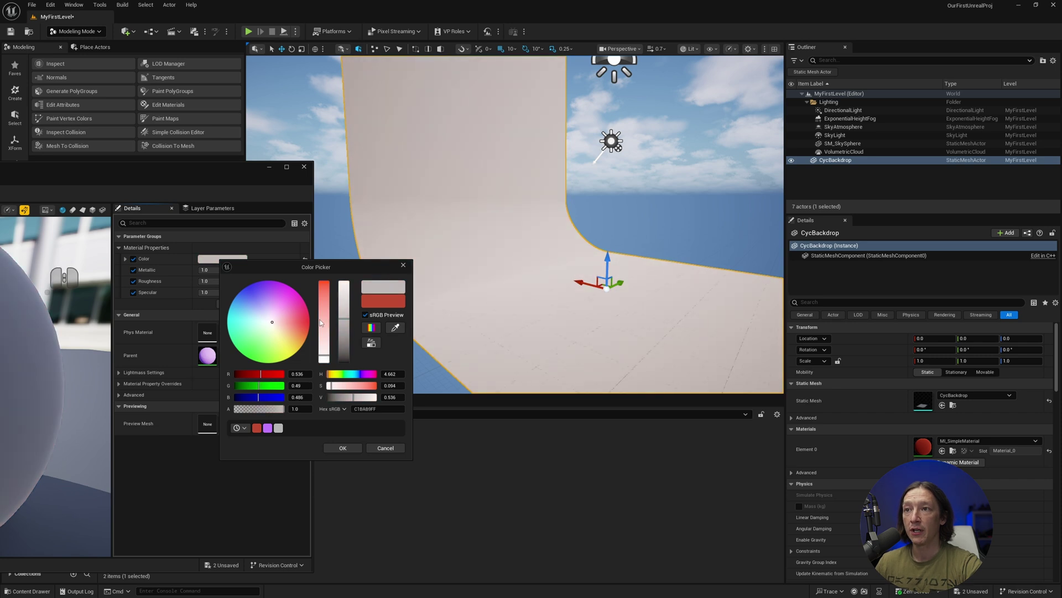
pyautogui.moveTo(342, 319); pyautogui.dragTo(345, 308)
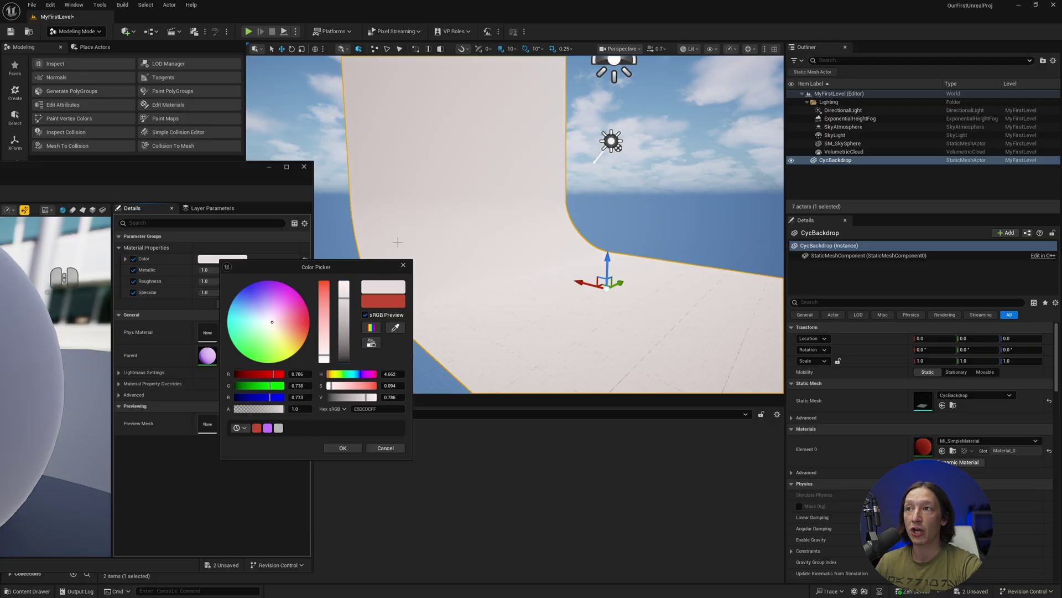
pyautogui.click(343, 448)
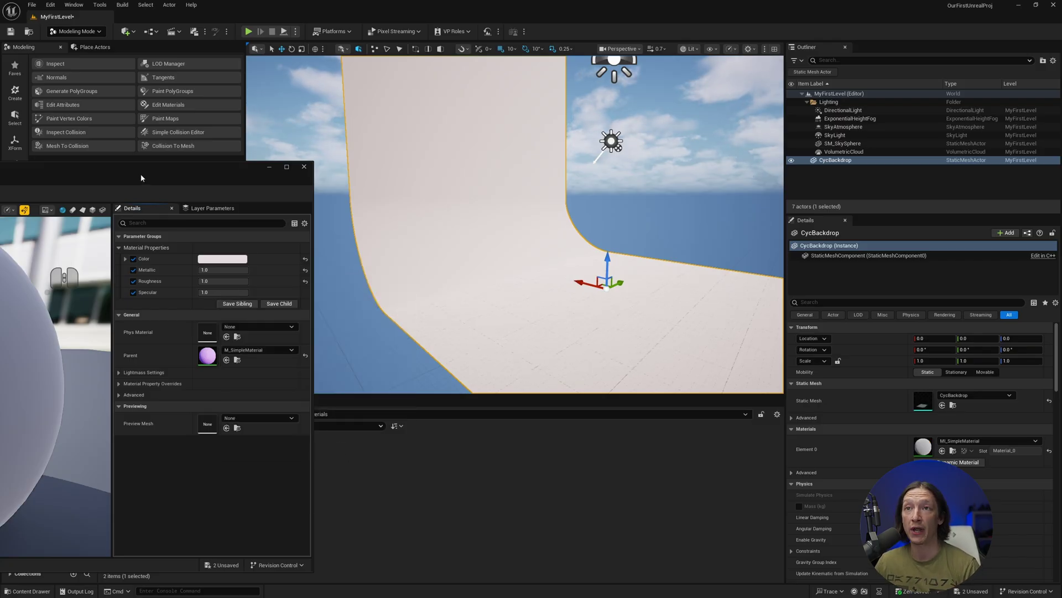
pyautogui.moveTo(140, 177); pyautogui.dragTo(180, 171)
# - Save all, close the editor, and duplicate MI_SimpleMaterial as MI_SimpleMaterial_Black
pyautogui.hotkey('ctrl', 'shift', 's')
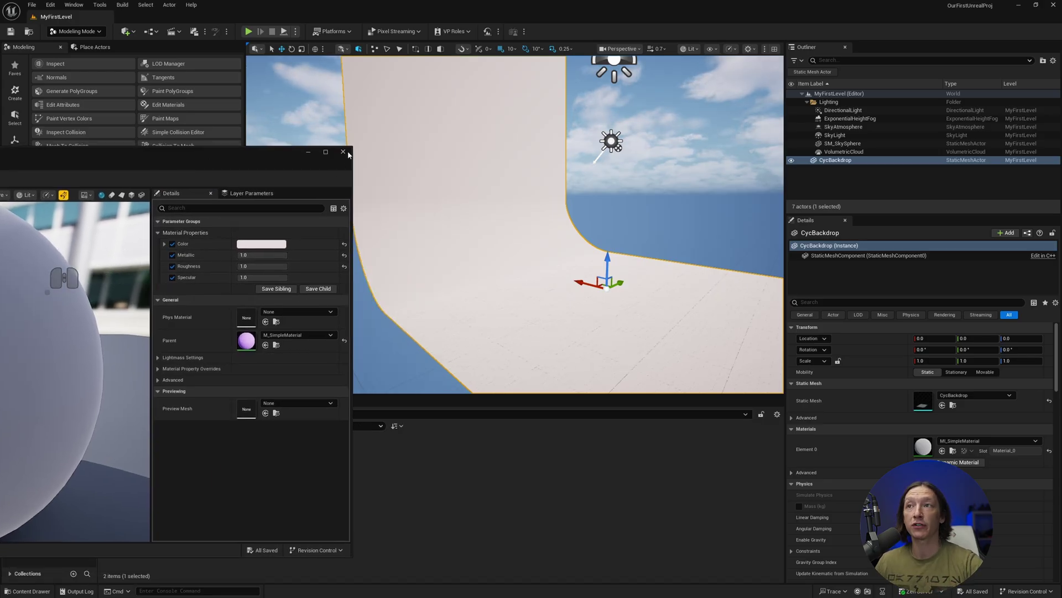
pyautogui.click(344, 152)
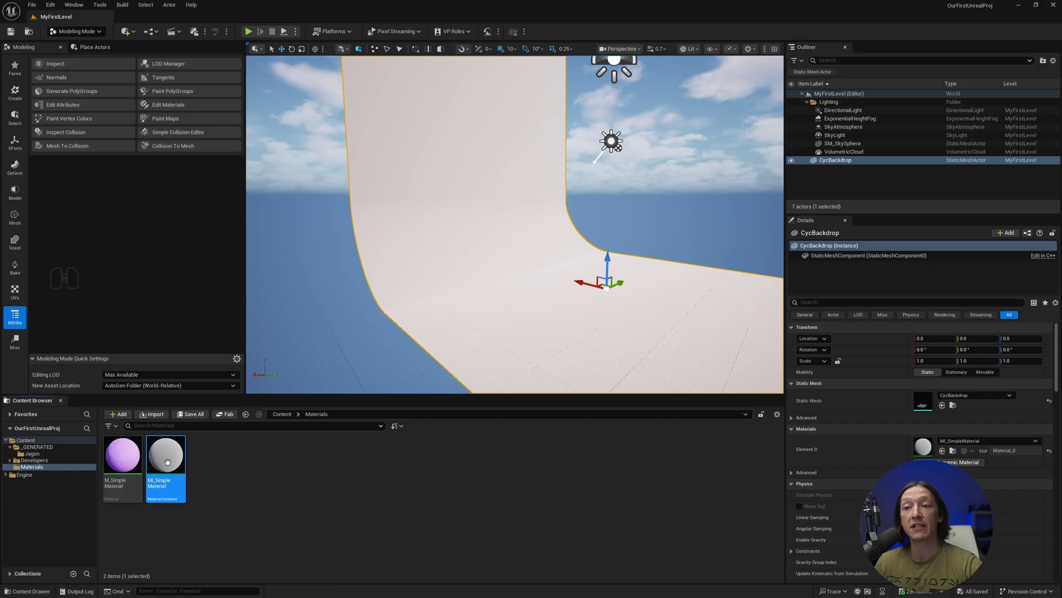
pyautogui.hotkey('ctrl', 'd')
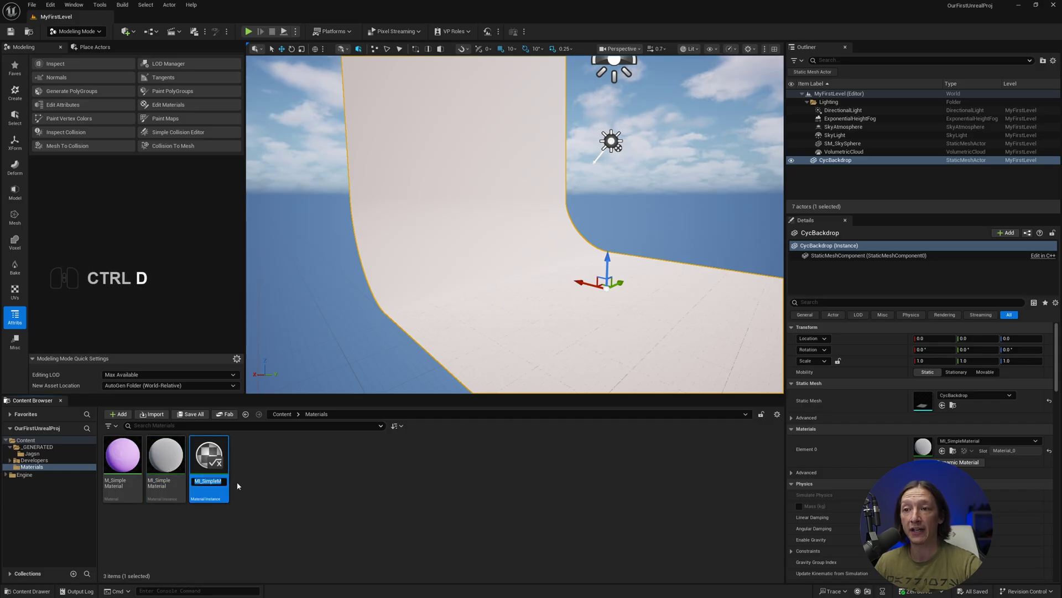
pyautogui.press('Right')
pyautogui.press('BackSpace')
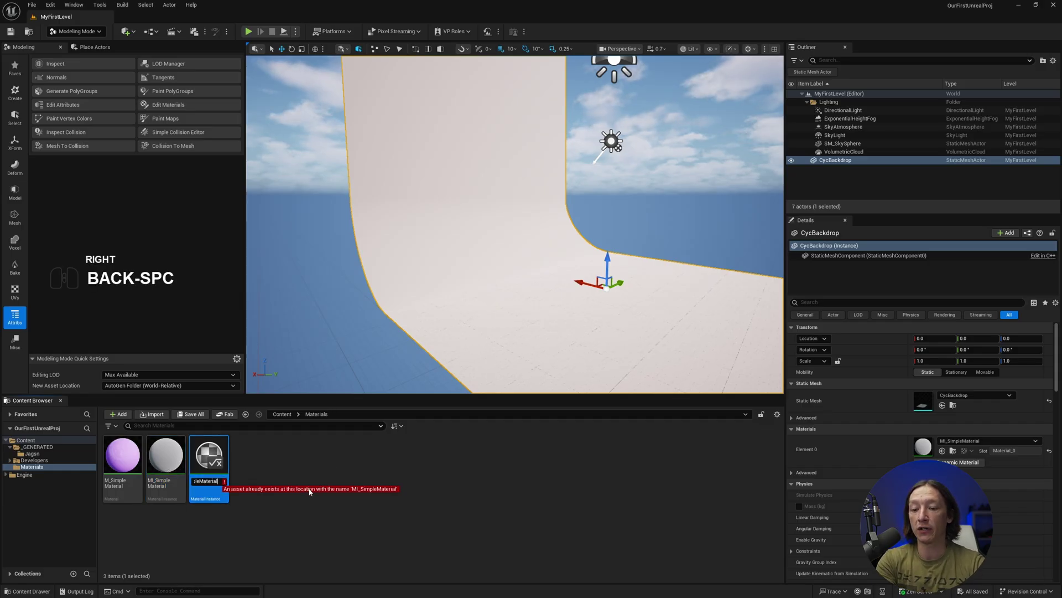
pyautogui.write('_Black')
pyautogui.press('Return')
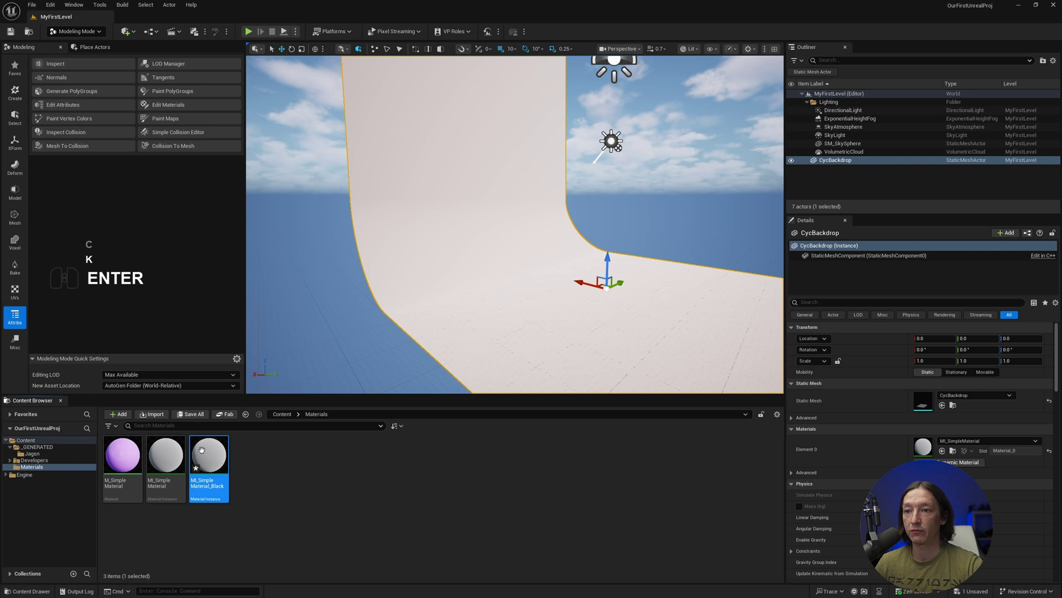
# - Set MI_SimpleMaterial_Black's Metallic to 0.0 and Roughness to 0.8
pyautogui.doubleClick(203, 454)
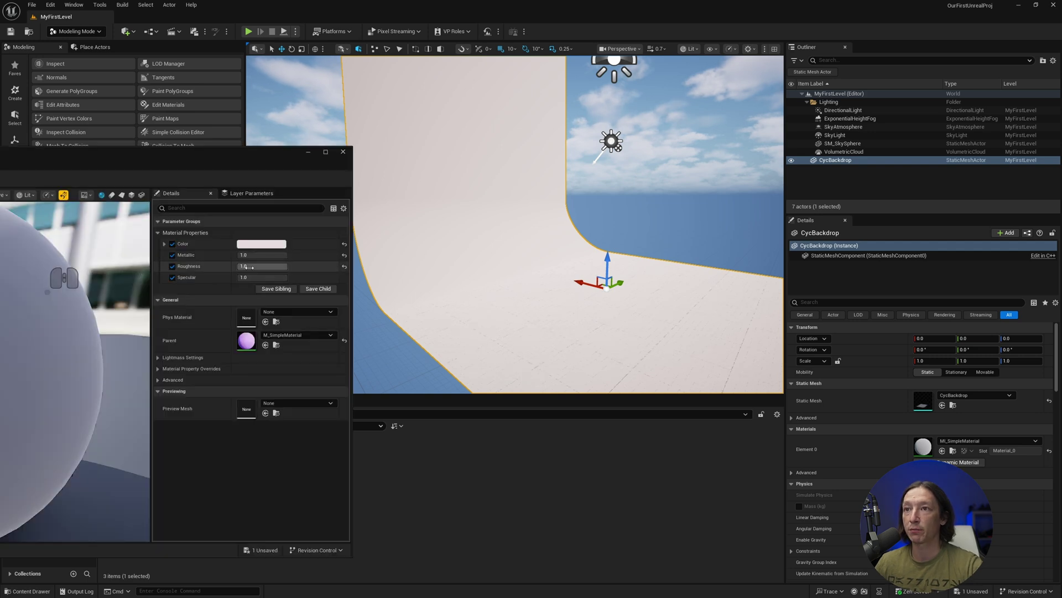
pyautogui.click(282, 256)
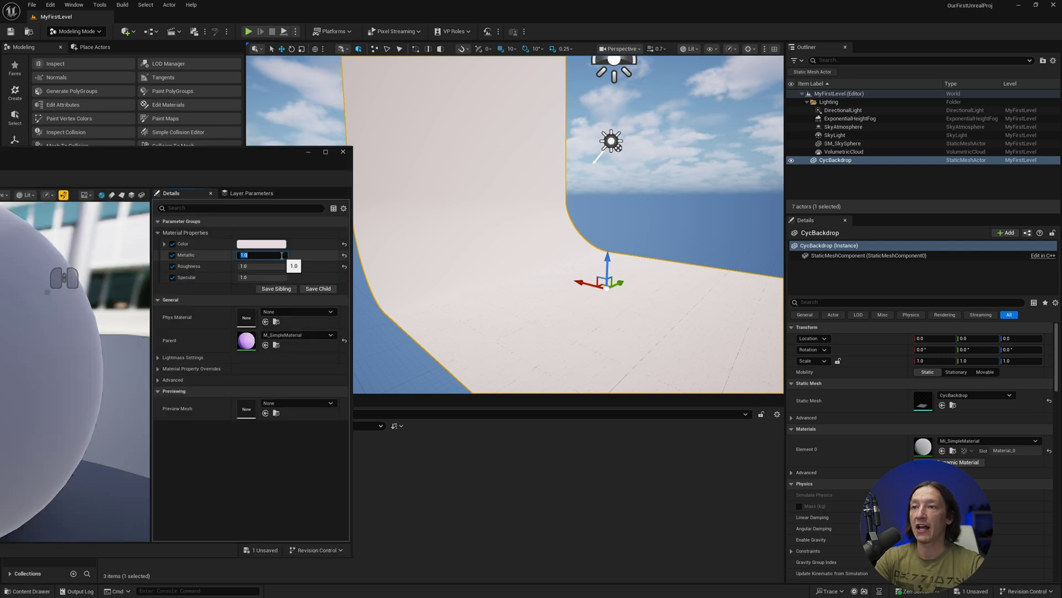
pyautogui.press('Tab')
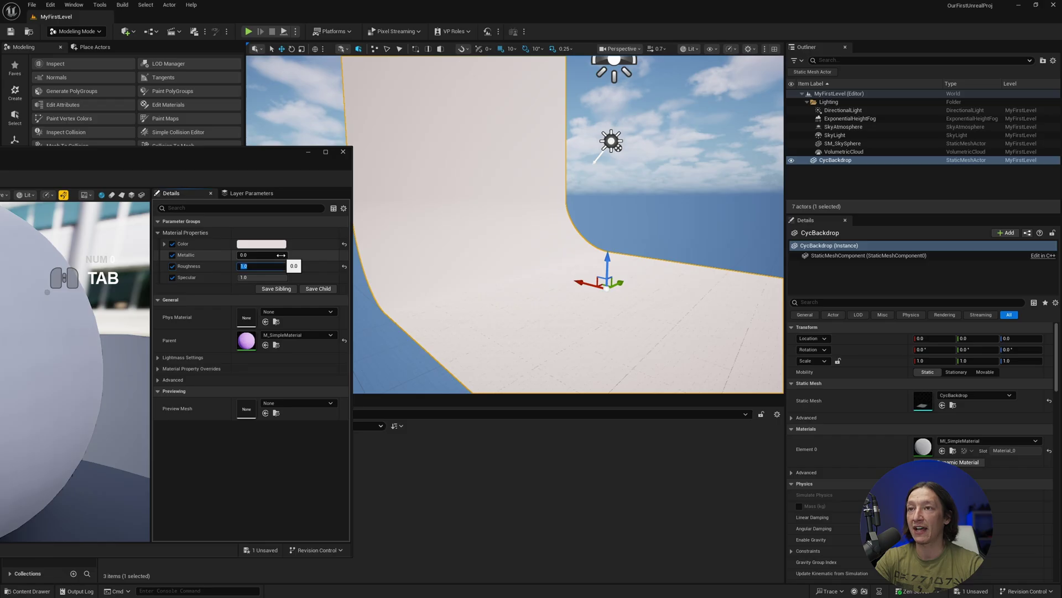
pyautogui.write('0.8')
pyautogui.press('Return')
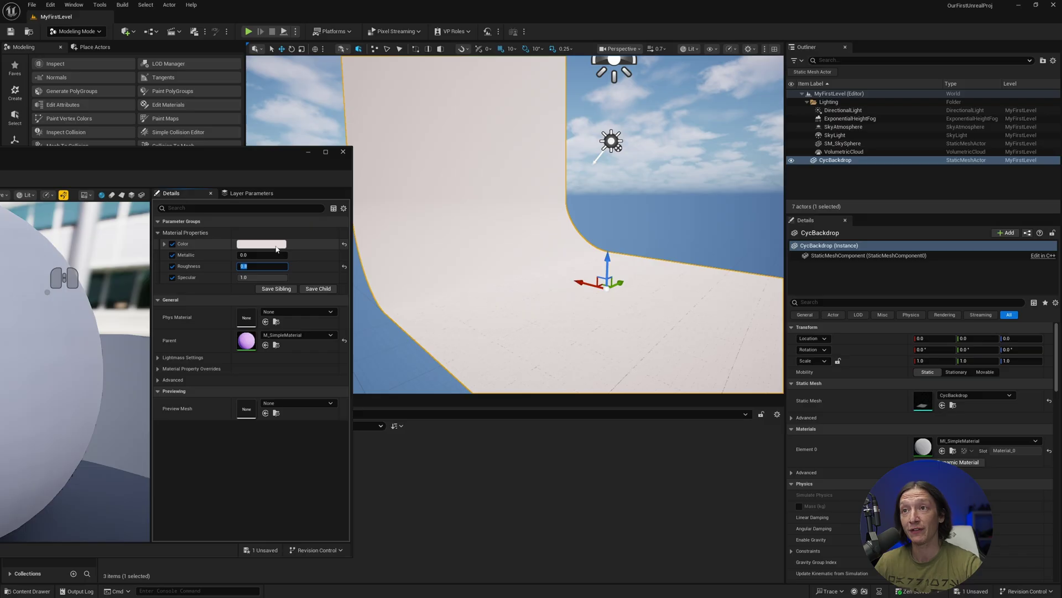
# - Give it an almost-black Color and apply it to the CycBackdrop
pyautogui.click(261, 244)
pyautogui.moveTo(400, 274); pyautogui.dragTo(398, 345)
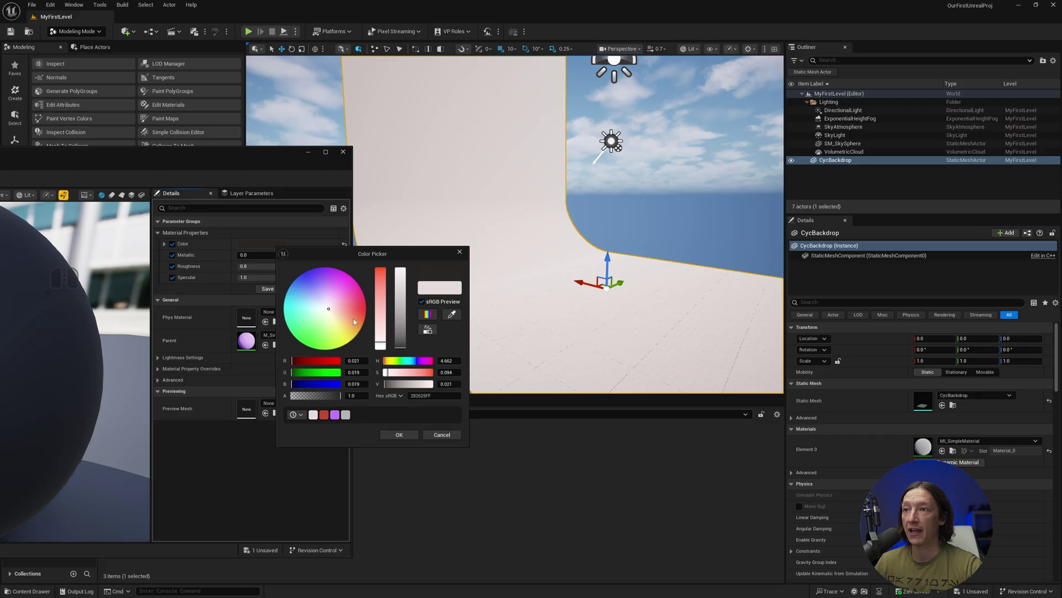
pyautogui.click(399, 435)
pyautogui.doubleClick(224, 151)
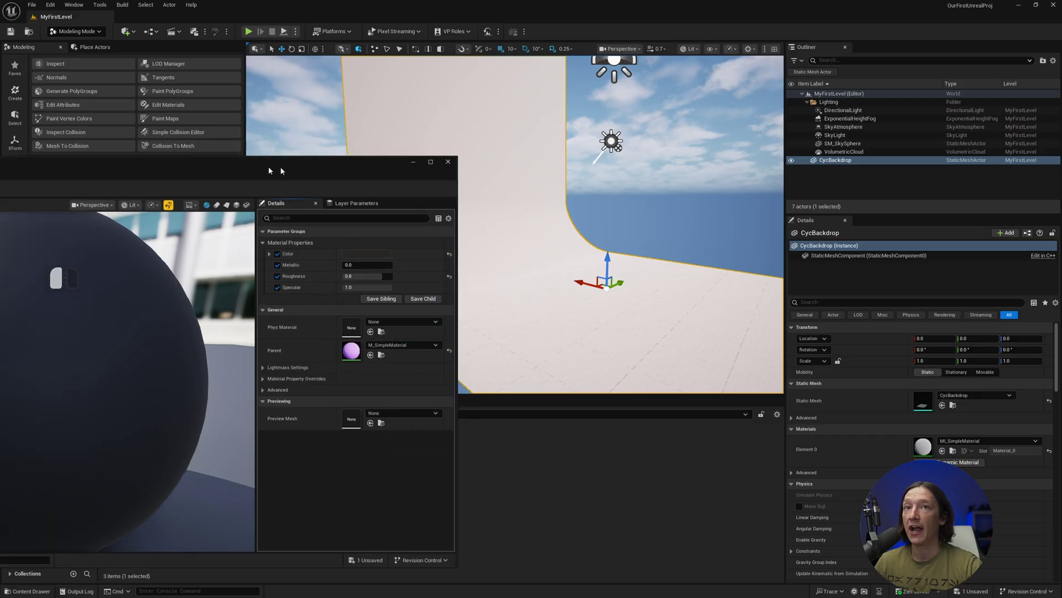
pyautogui.click(713, 142)
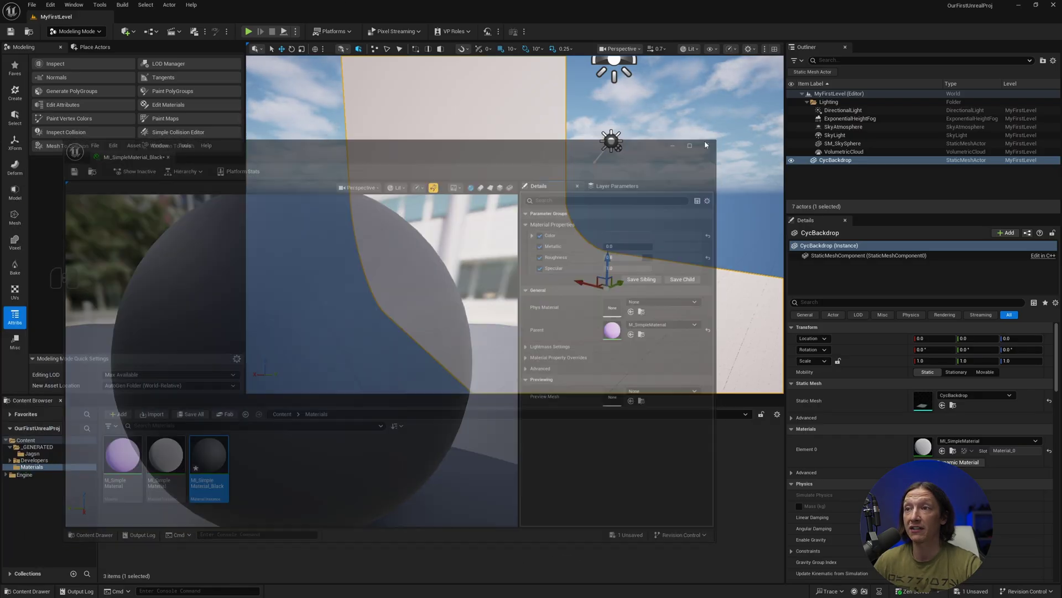
pyautogui.moveTo(207, 459); pyautogui.dragTo(495, 264)
# - Rename the original MI_SimpleMaterial instance to MI_SimpleMaterial_White
pyautogui.click(159, 456)
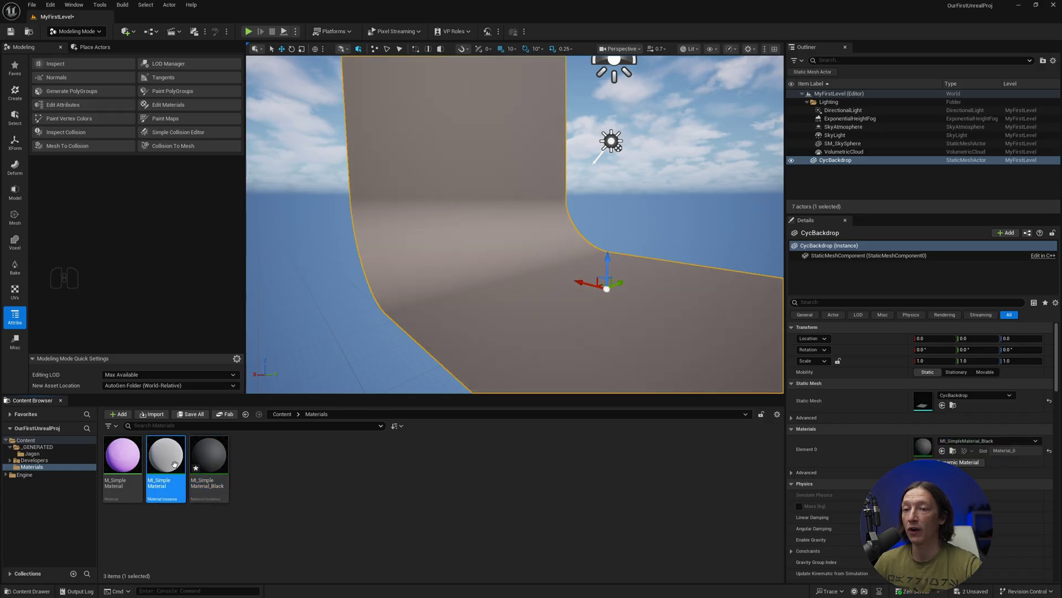
pyautogui.press('F2')
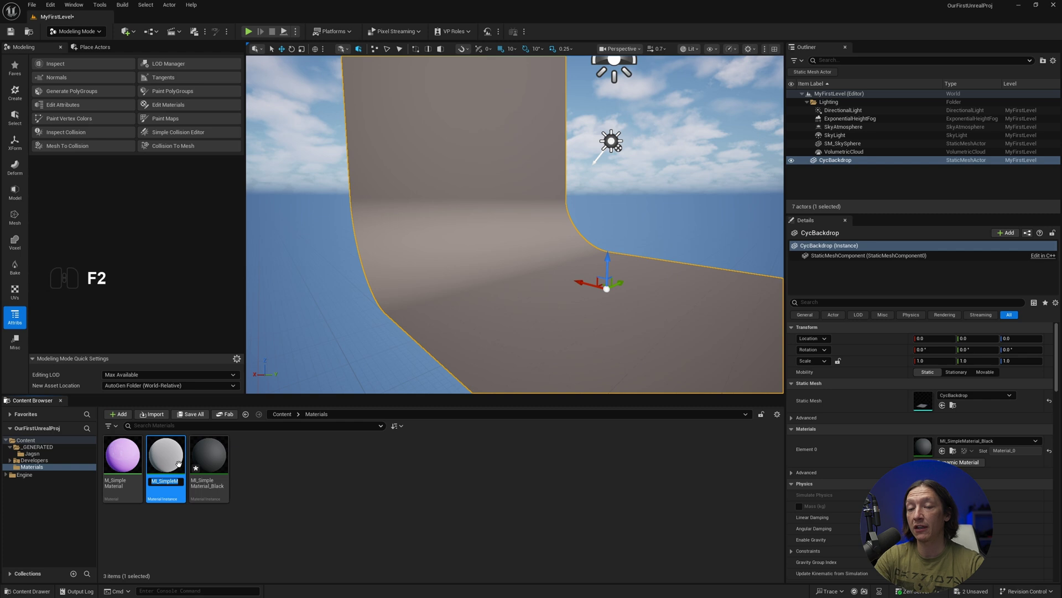
pyautogui.press('Right')
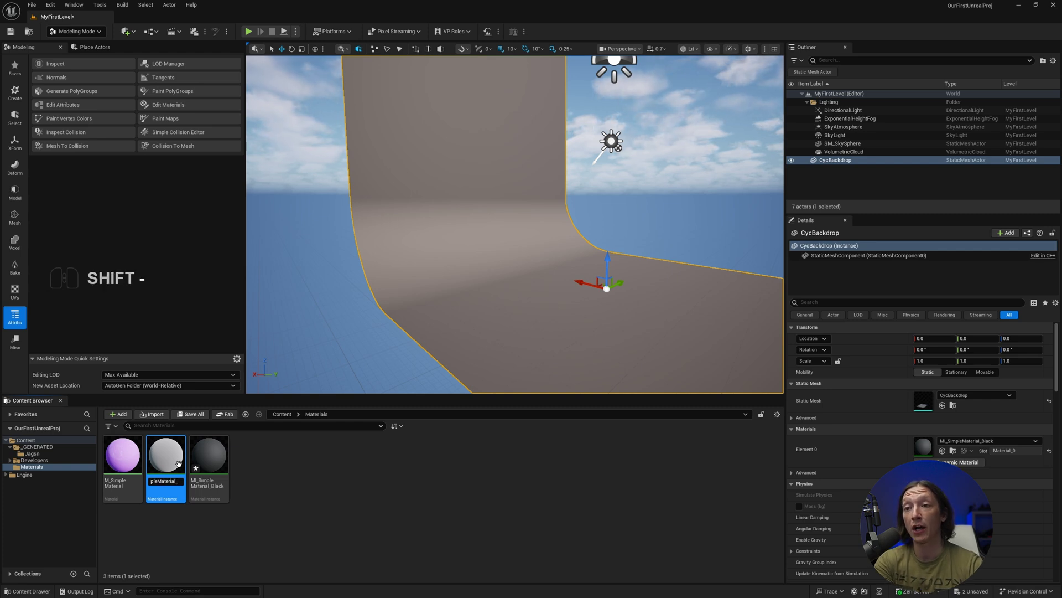
pyautogui.write('_White')
pyautogui.press('Return')
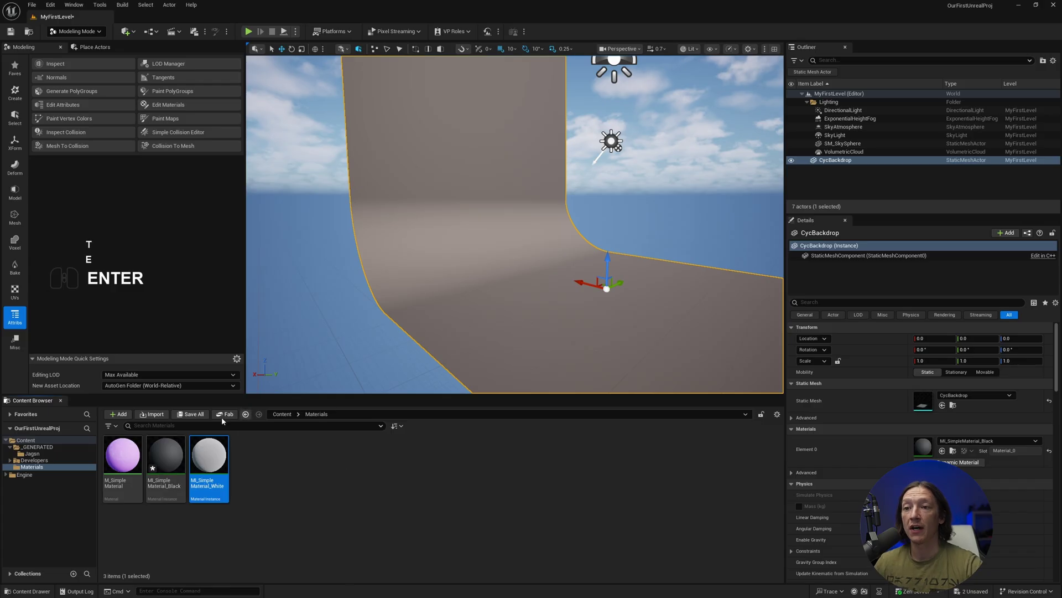
# - Give MI_SimpleMaterial_White Metallic 0, Roughness 0.8 and an off-white colour of value 0.922
pyautogui.doubleClick(205, 459)
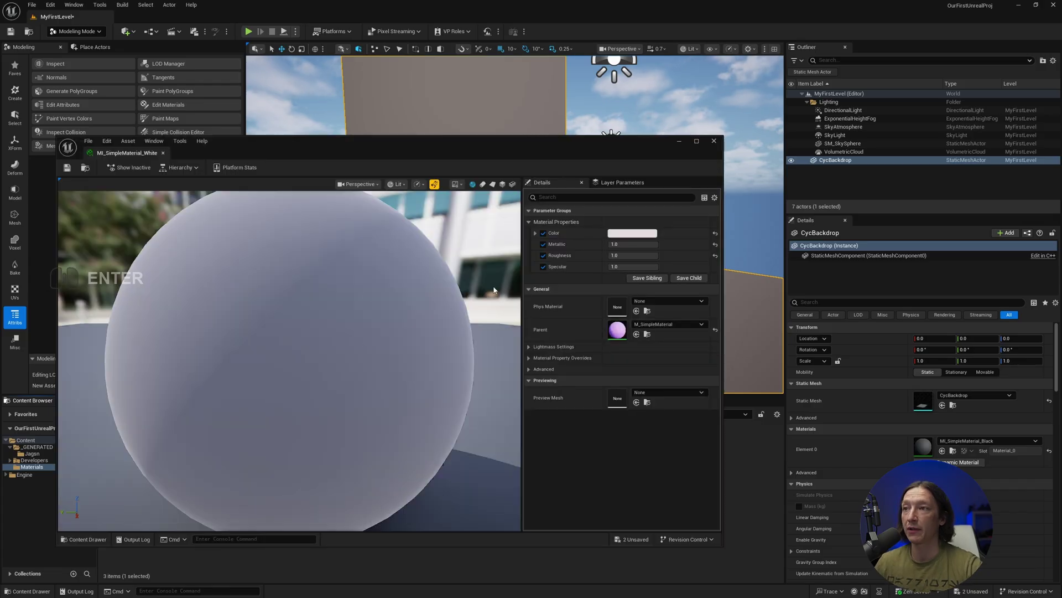
pyautogui.click(622, 245)
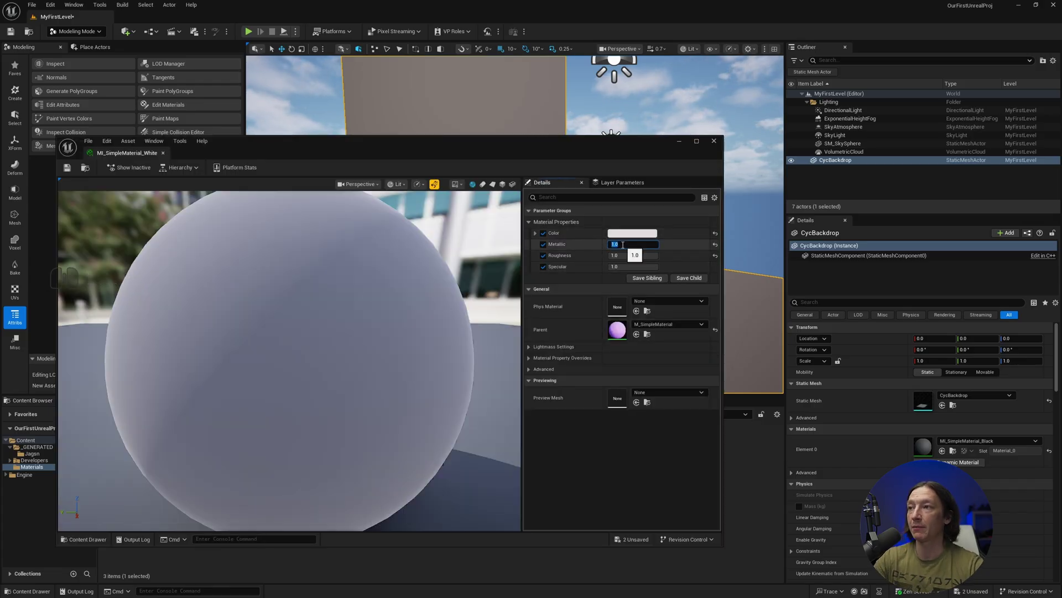
pyautogui.write('0')
pyautogui.press('Return')
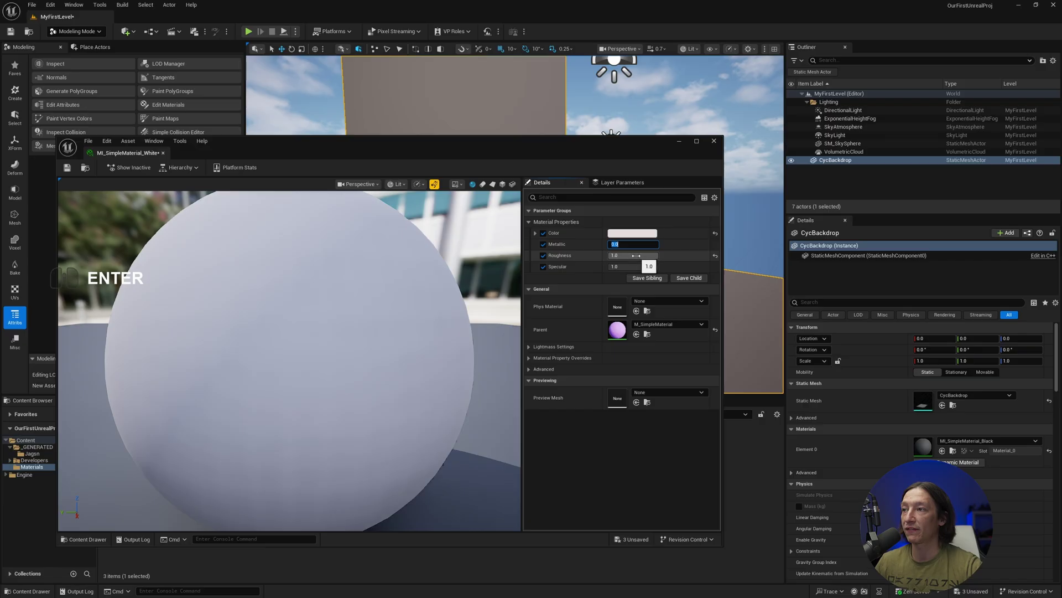
pyautogui.click(636, 255)
pyautogui.write('.8')
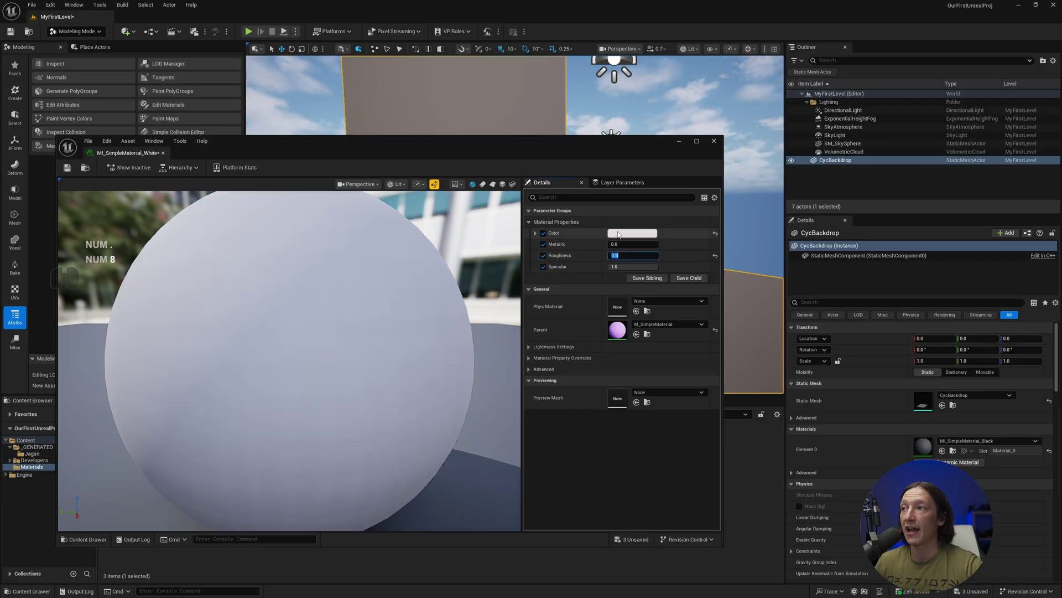
pyautogui.click(619, 233)
pyautogui.moveTo(744, 264); pyautogui.dragTo(746, 260)
pyautogui.press('Return')
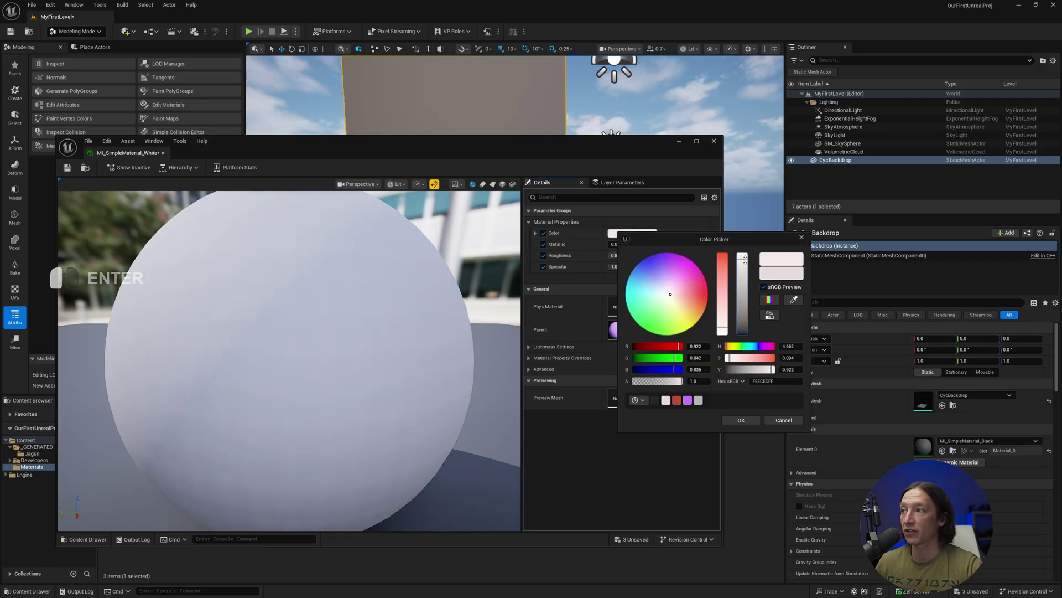
pyautogui.click(741, 420)
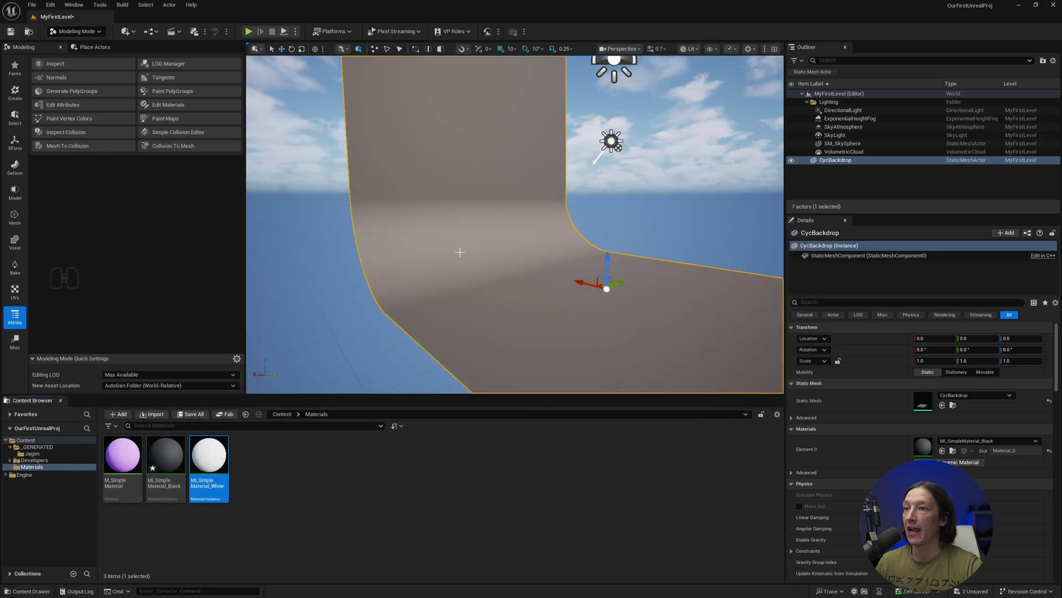
# - Duplicate MI_SimpleMaterial_White, rename the copy MI_SimpleMaterial_Blue, and save it
pyautogui.click(714, 141)
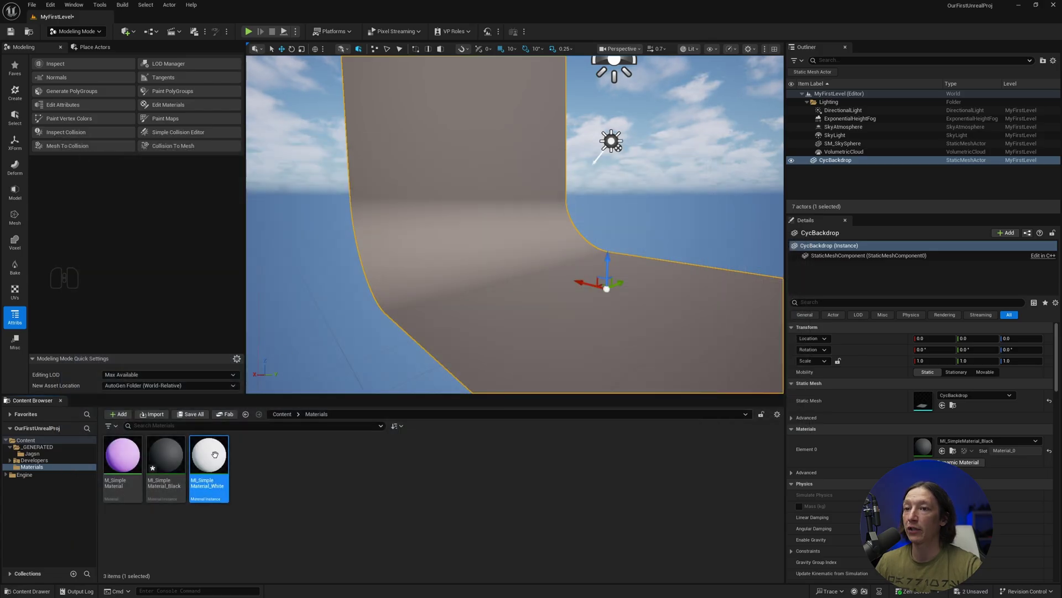
pyautogui.hotkey('ctrl', 'd')
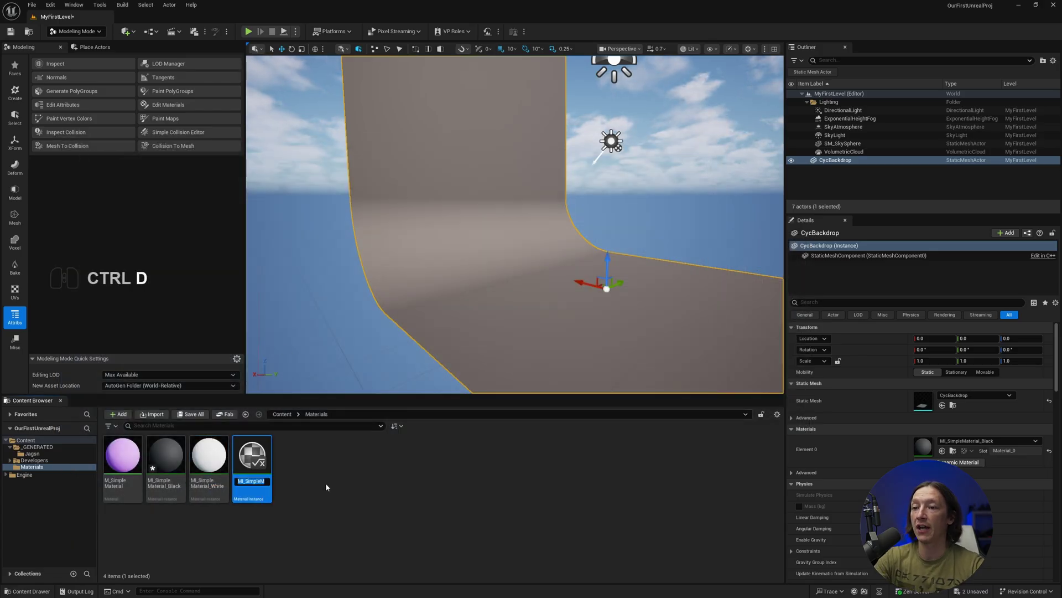
pyautogui.press('Right')
pyautogui.press('BackSpace')
pyautogui.press('BackSpace')
pyautogui.press('BackSpace')
pyautogui.press('BackSpace')
pyautogui.press('BackSpace')
pyautogui.press('BackSpace')
pyautogui.press('BackSpace')
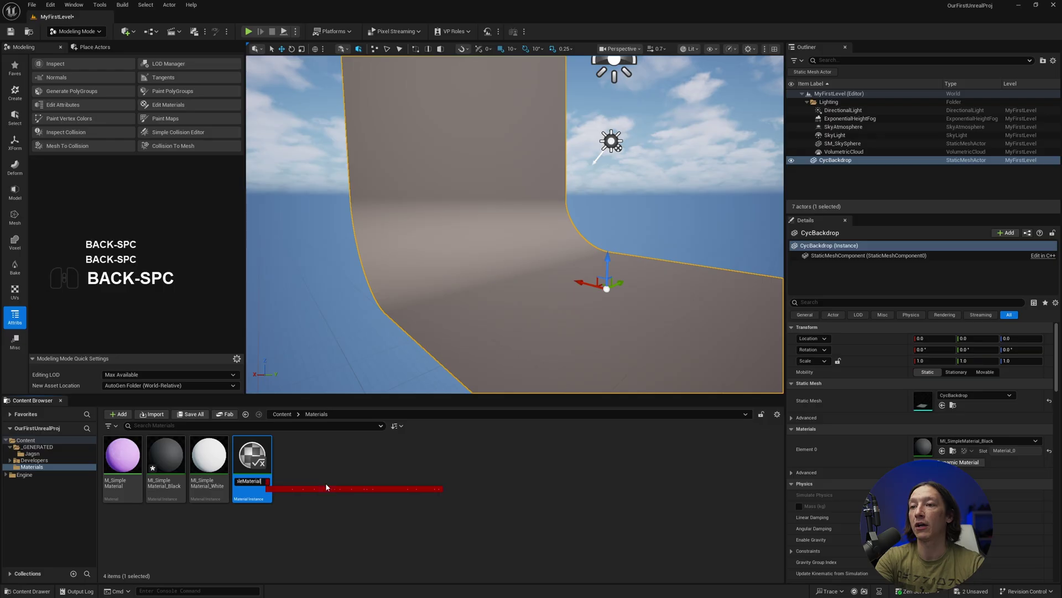
pyautogui.write('_Blue')
pyautogui.press('Return')
pyautogui.hotkey('ctrl', 's')
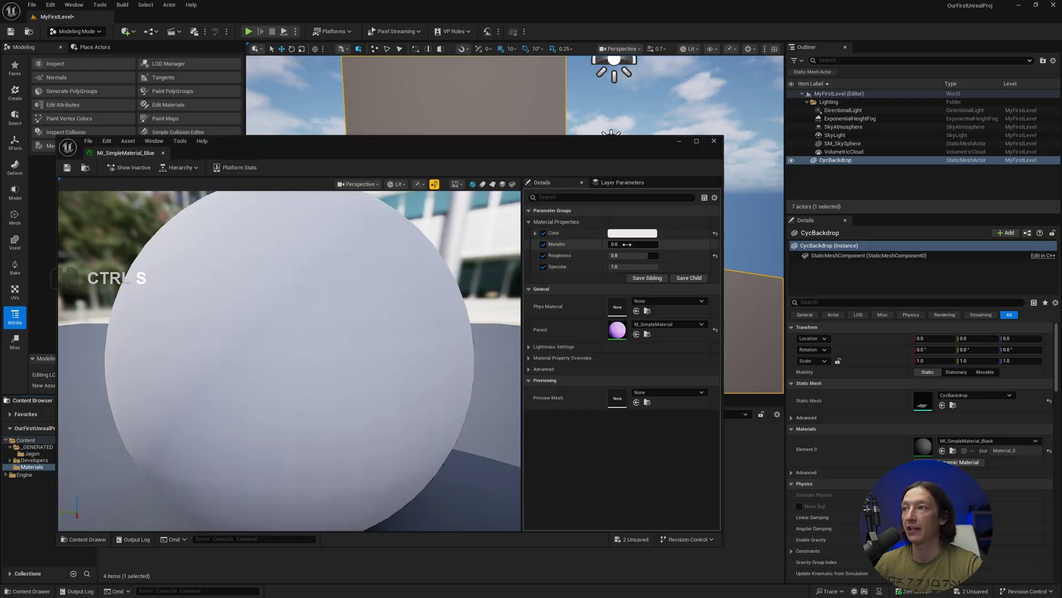
# - Set MI_SimpleMaterial_Blue's Color parameter to a light blue-purple
pyautogui.click(632, 233)
pyautogui.click(666, 269)
pyautogui.moveTo(665, 270); pyautogui.dragTo(659, 276)
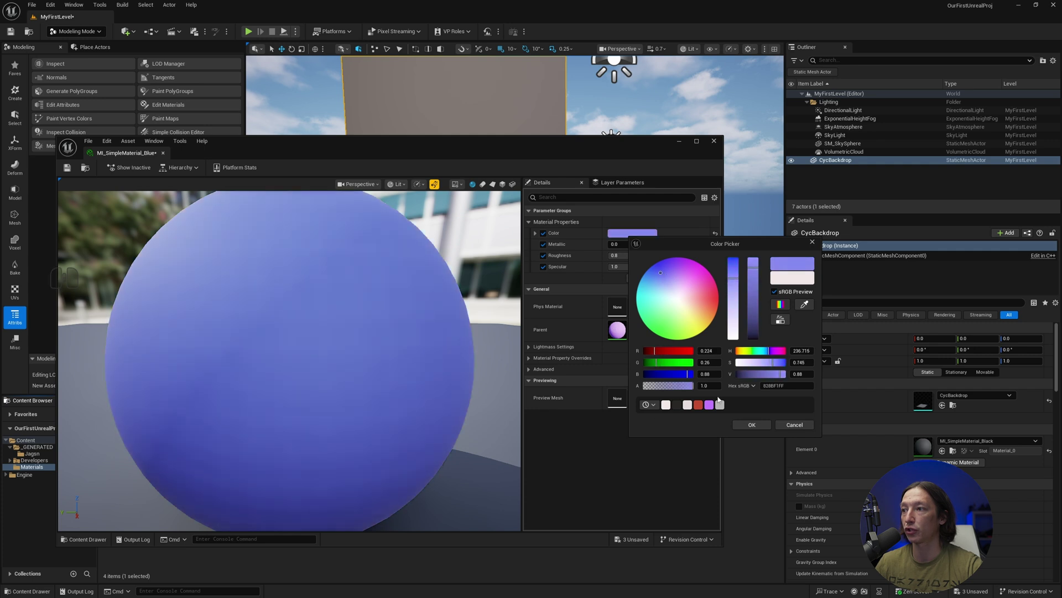
pyautogui.click(752, 424)
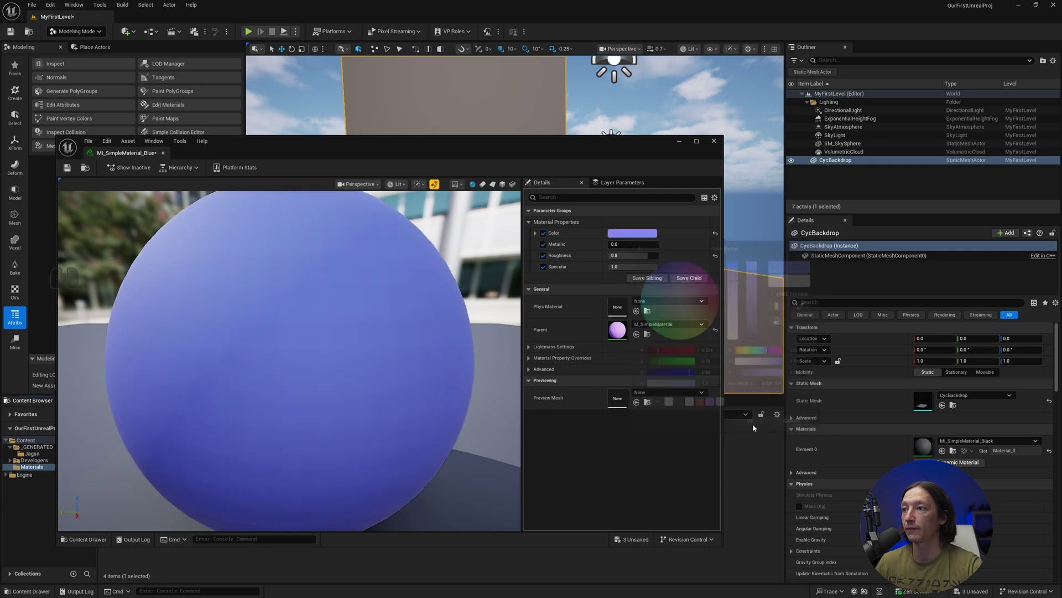
pyautogui.click(803, 158)
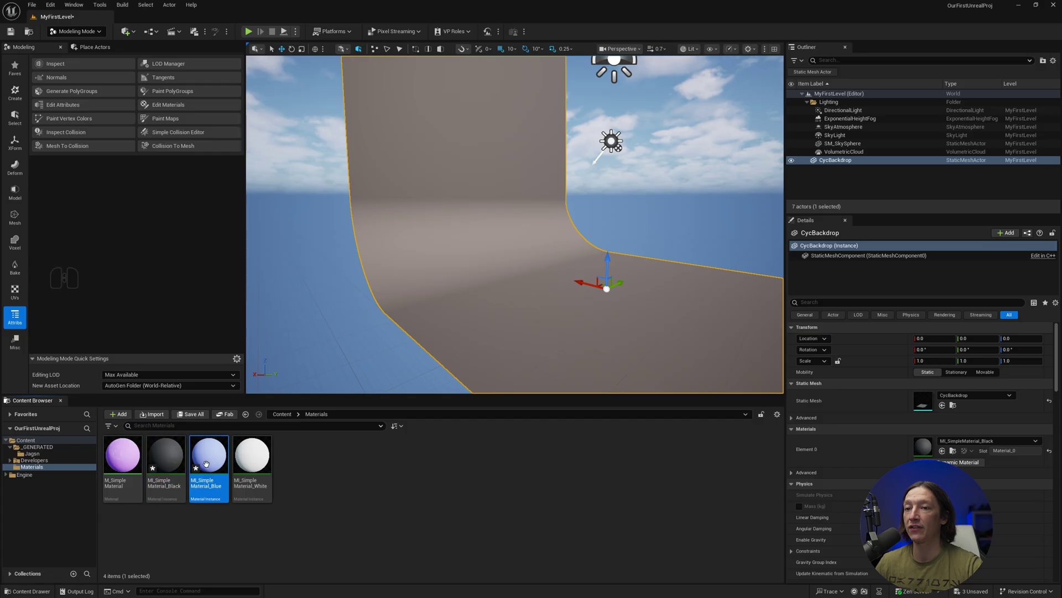
# - Create a new folder named MaterialSources inside the Materials folder
pyautogui.click(169, 459)
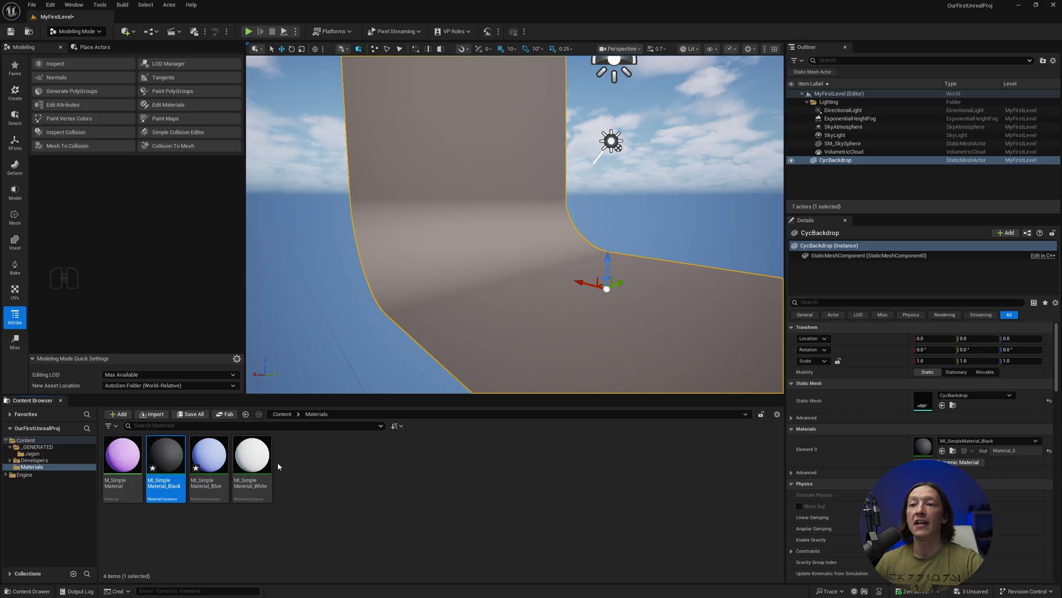
pyautogui.rightClick(297, 470)
pyautogui.click(337, 137)
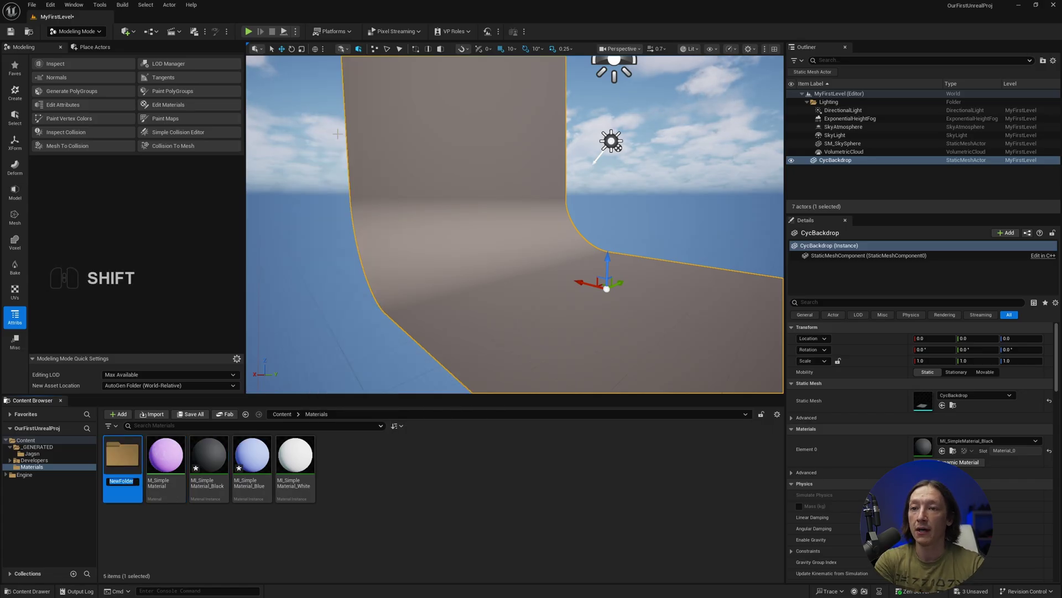
pyautogui.write('Material')
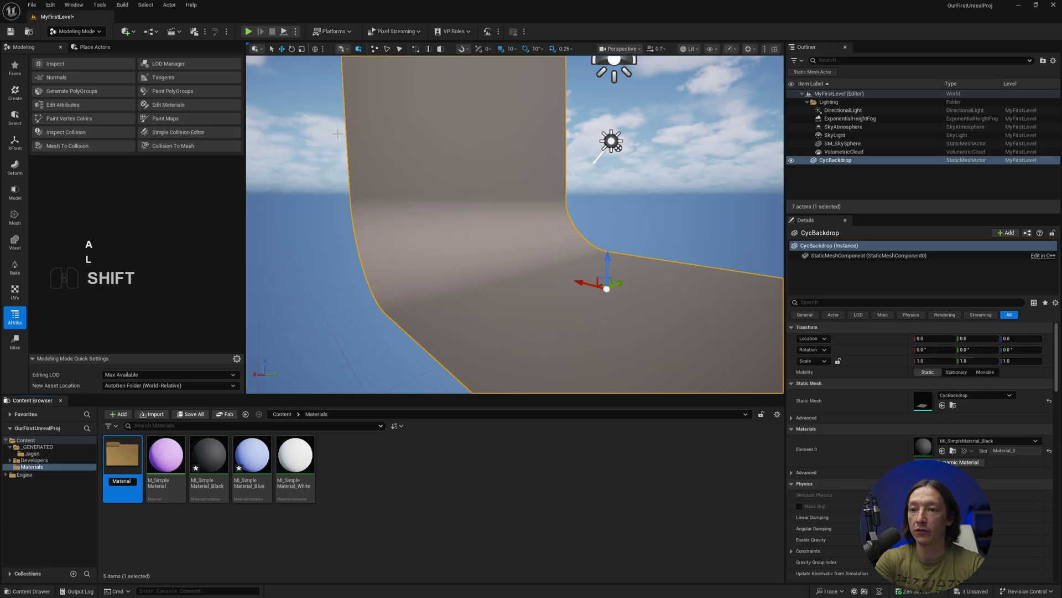
pyautogui.write('Sources')
pyautogui.press('Return')
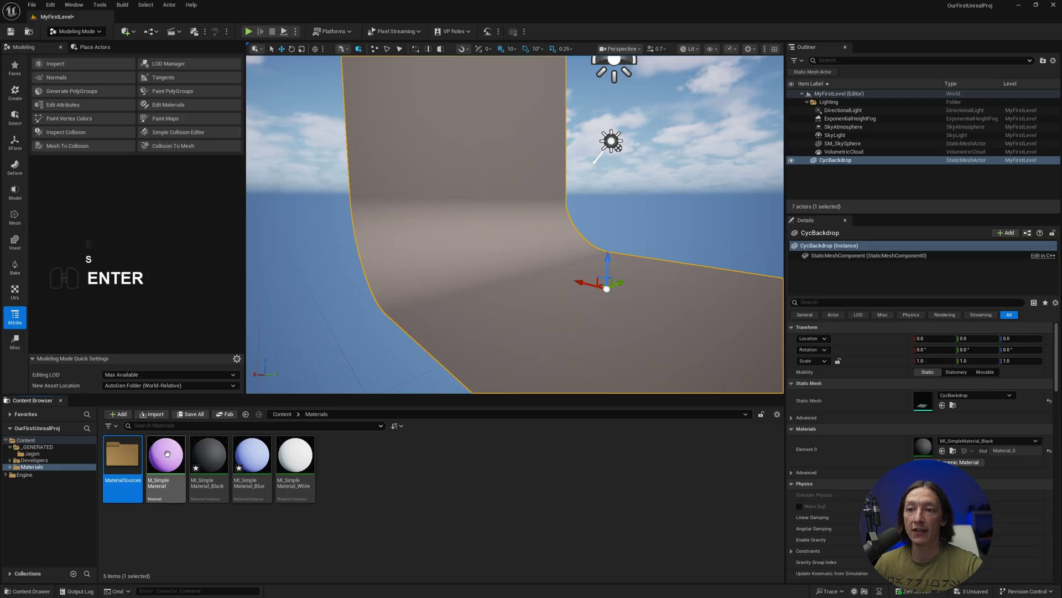
# - Move M_SimpleMaterial into MaterialSources and save all changes
pyautogui.click(167, 454)
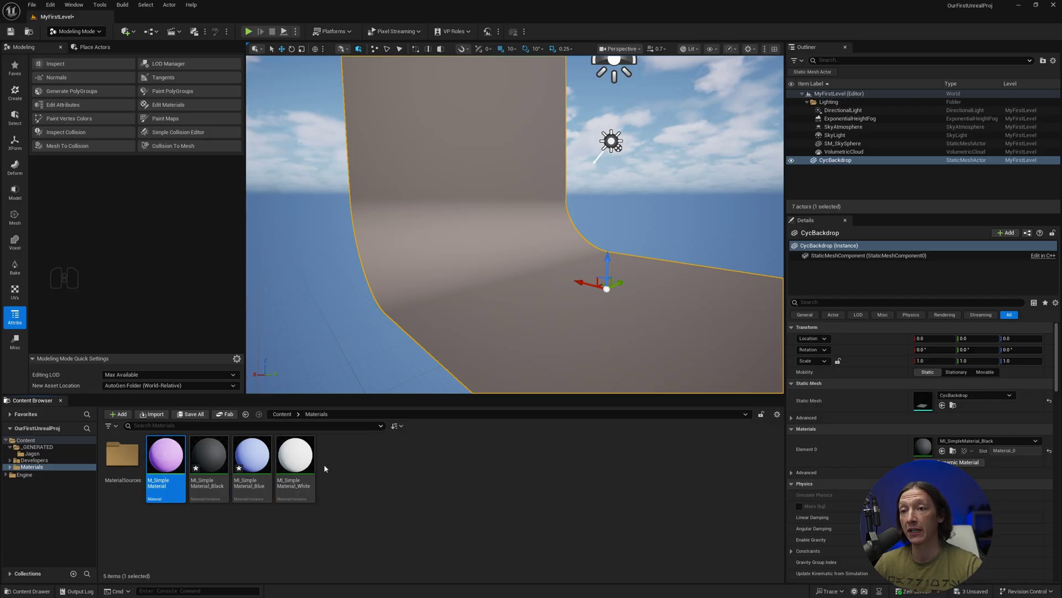
pyautogui.moveTo(170, 463); pyautogui.dragTo(132, 477)
pyautogui.click(145, 480)
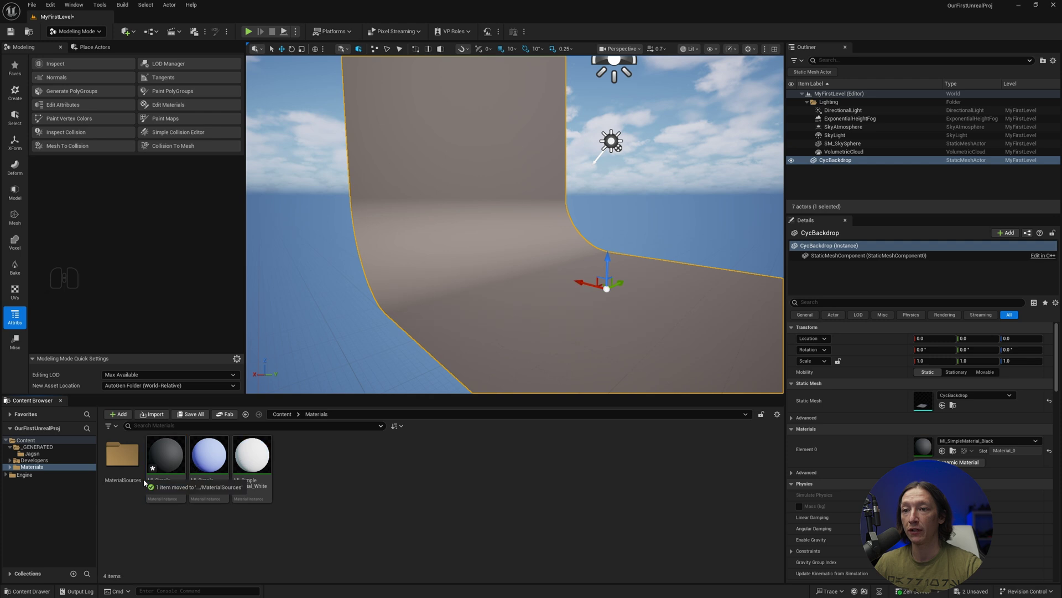
pyautogui.click(168, 465)
pyautogui.hotkey('ctrl', 'shift', 's')
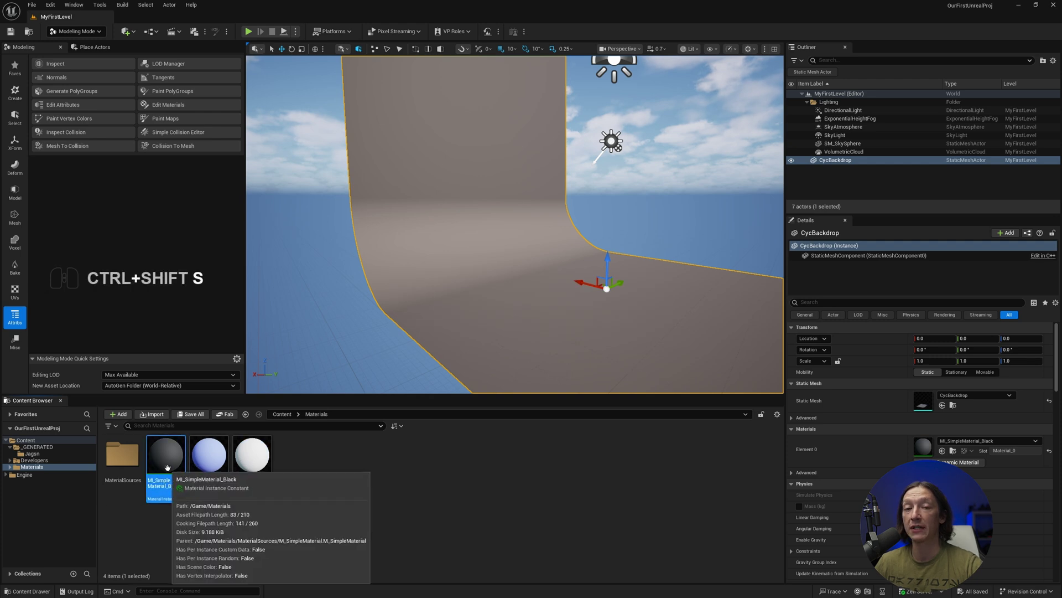
# - Try the white, blue and black material instances on the CycBackdrop in turn
pyautogui.moveTo(250, 461); pyautogui.dragTo(470, 290)
pyautogui.moveTo(209, 459); pyautogui.dragTo(367, 335)
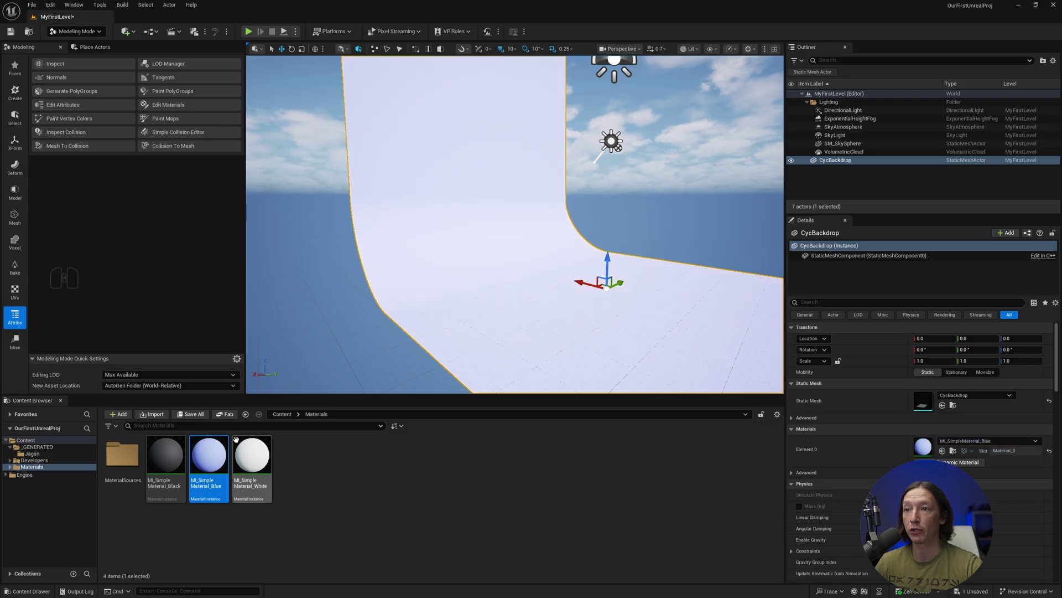
pyautogui.moveTo(166, 459); pyautogui.dragTo(407, 314)
pyautogui.moveTo(400, 318); pyautogui.dragTo(244, 435, button='right')
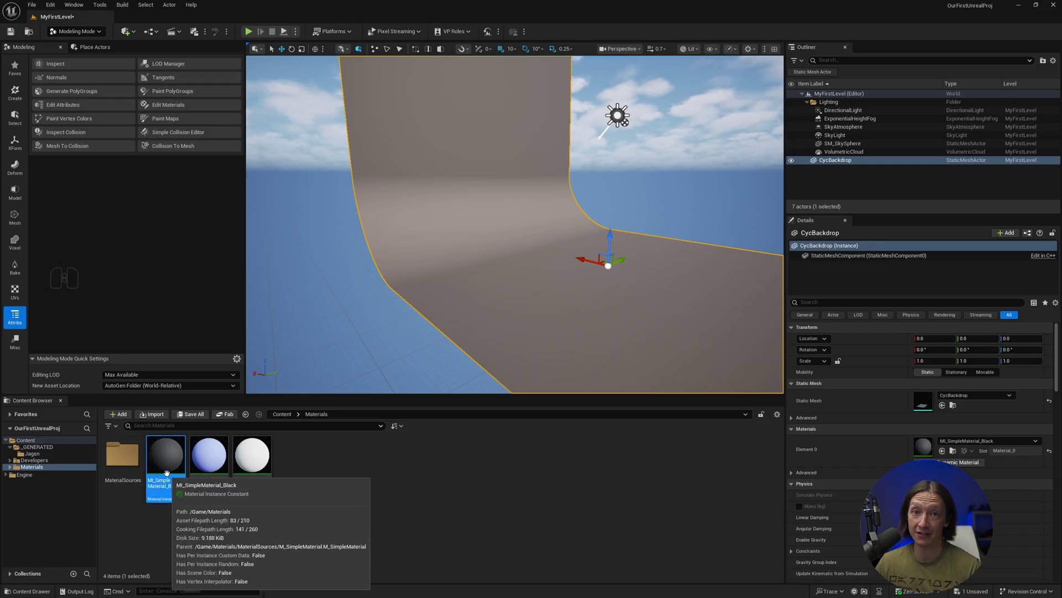
pyautogui.press('d')
pyautogui.moveTo(382, 323); pyautogui.dragTo(346, 348, button='right')
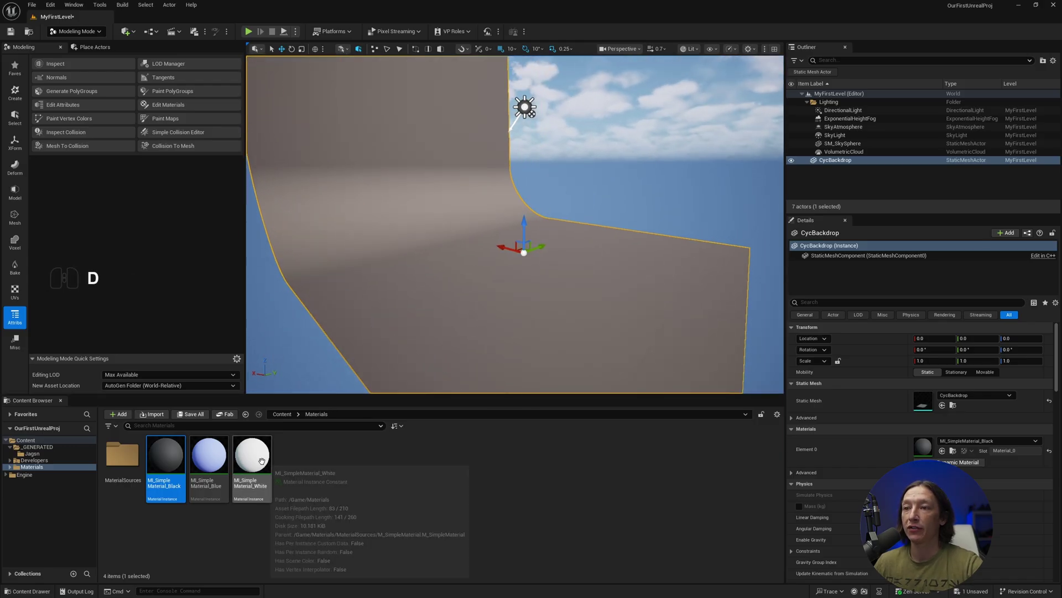
# - Apply MI_SimpleMaterial_White to the CycBackdrop and look around the white result
pyautogui.moveTo(260, 462); pyautogui.dragTo(266, 463)
pyautogui.moveTo(273, 451); pyautogui.dragTo(431, 258)
pyautogui.press('w')
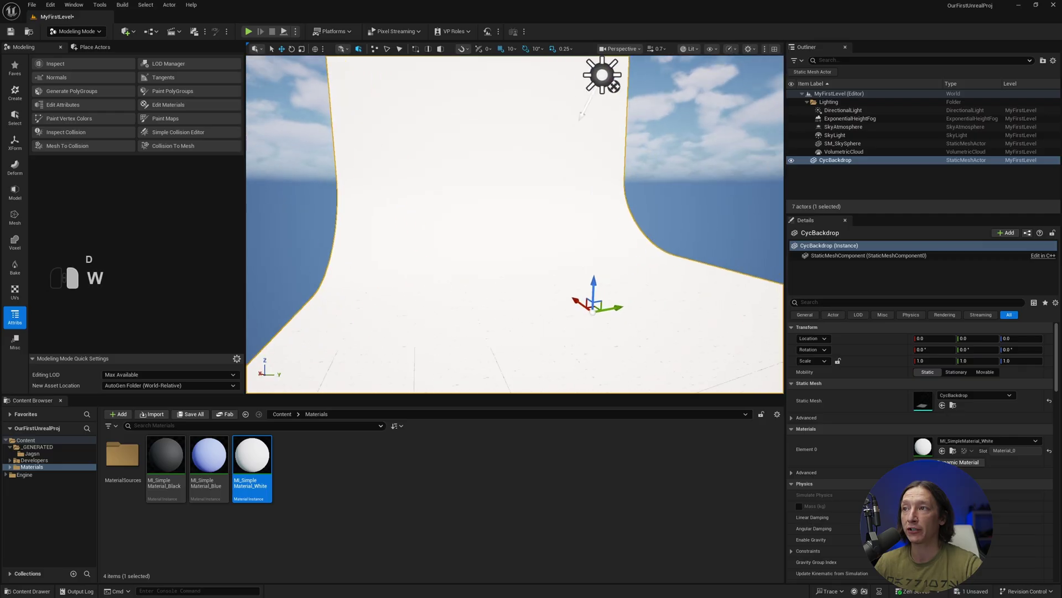
pyautogui.press('s')
pyautogui.press('a')
pyautogui.press('s')
pyautogui.press('d')
pyautogui.moveTo(506, 264); pyautogui.dragTo(506, 265, button='right')
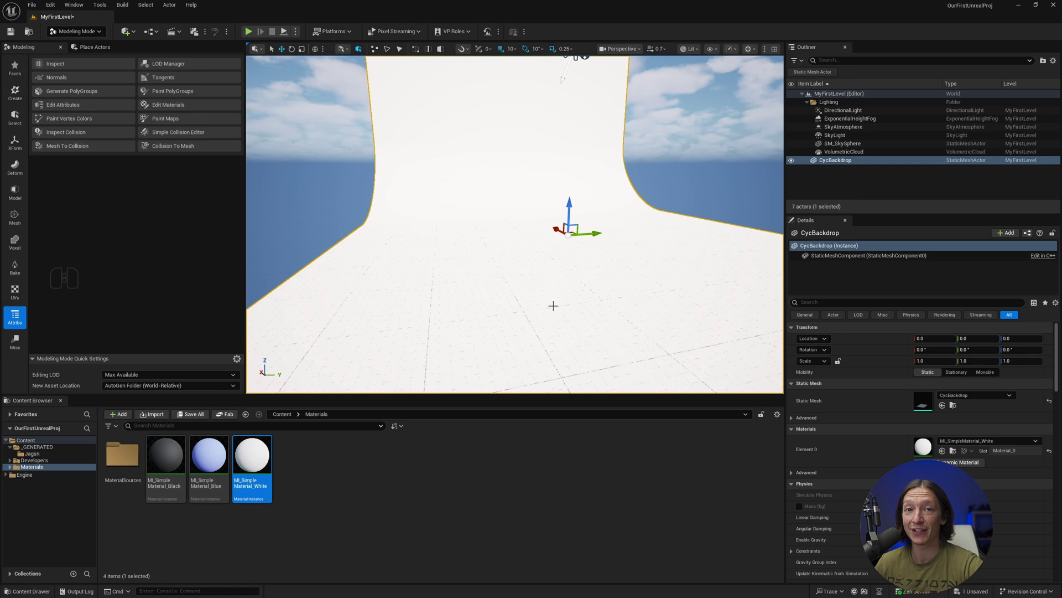
# - Turn off the viewport's Grid show flag, then reselect the grid-free white CycBackdrop
pyautogui.click(713, 50)
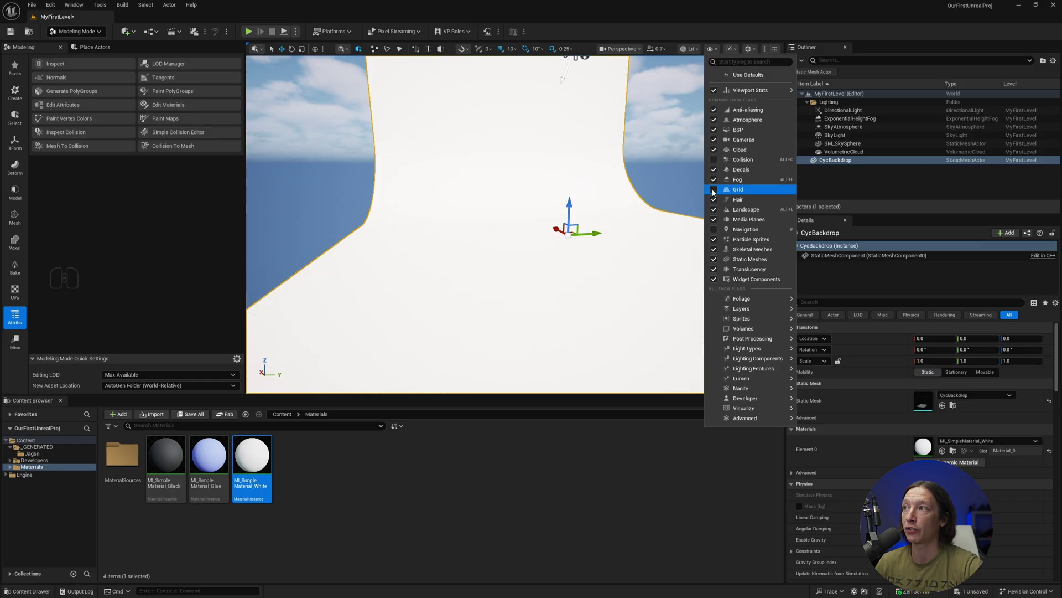
pyautogui.press('Escape')
pyautogui.press('Escape')
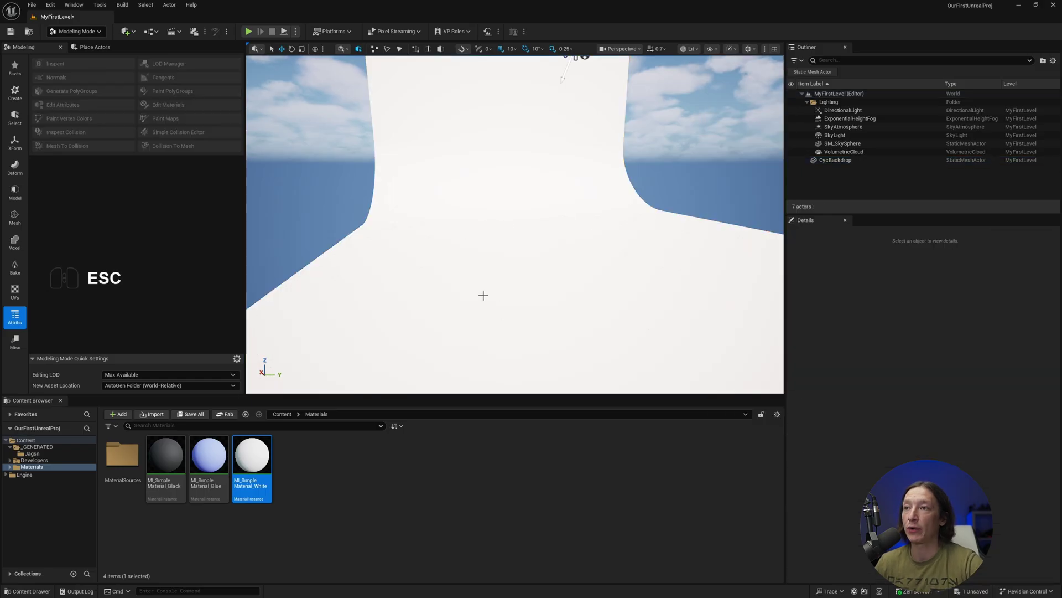
pyautogui.press('a')
pyautogui.press('w')
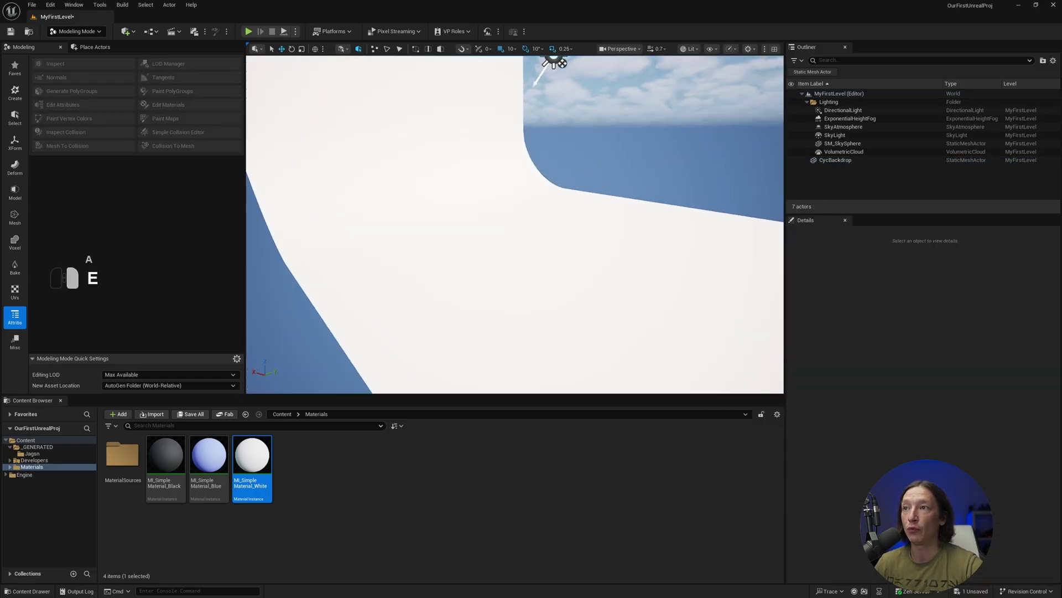
pyautogui.press('d')
pyautogui.moveTo(454, 277); pyautogui.dragTo(453, 276, button='right')
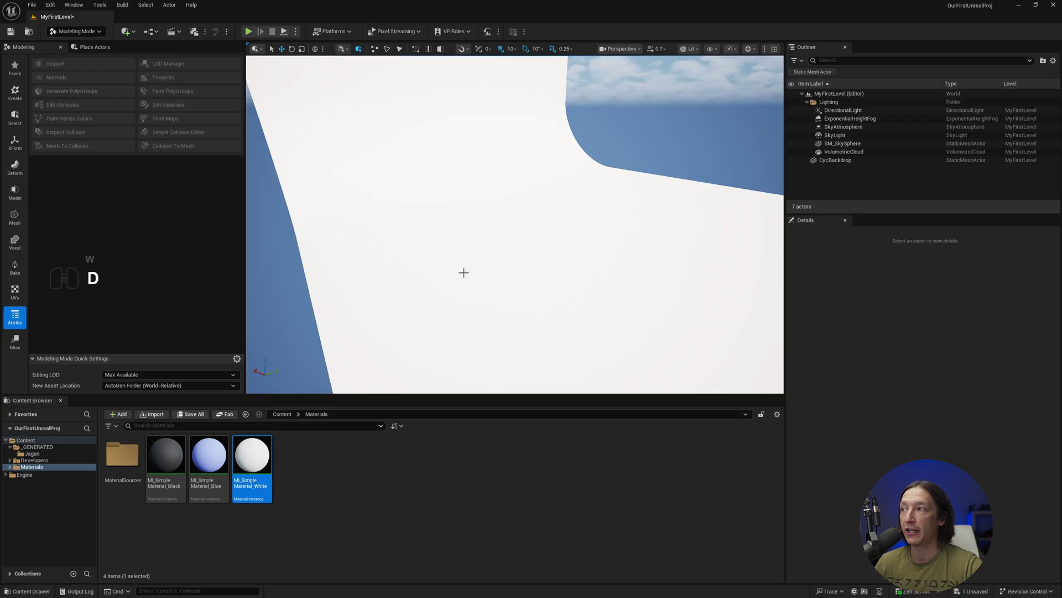
pyautogui.click(469, 271)
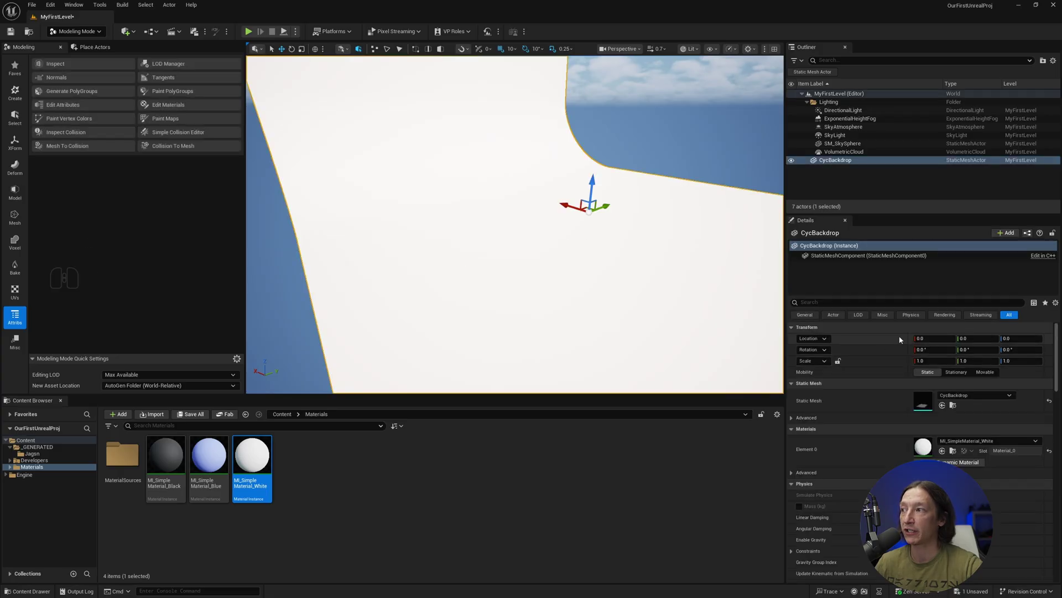